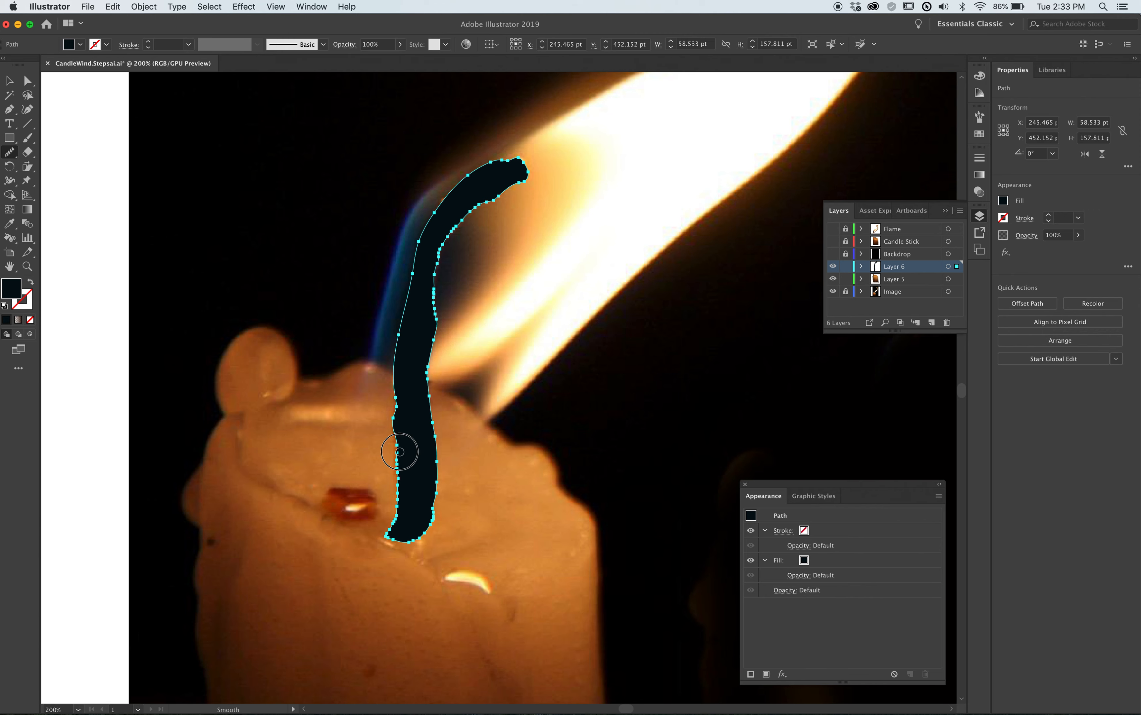
Smooth the dark wick shape's lower-left edge and its upper inner curve with the Smooth tool, and deselect it.
{"action": "left_click_drag", "start_coordinate": [399, 451], "coordinate": [400, 527]}
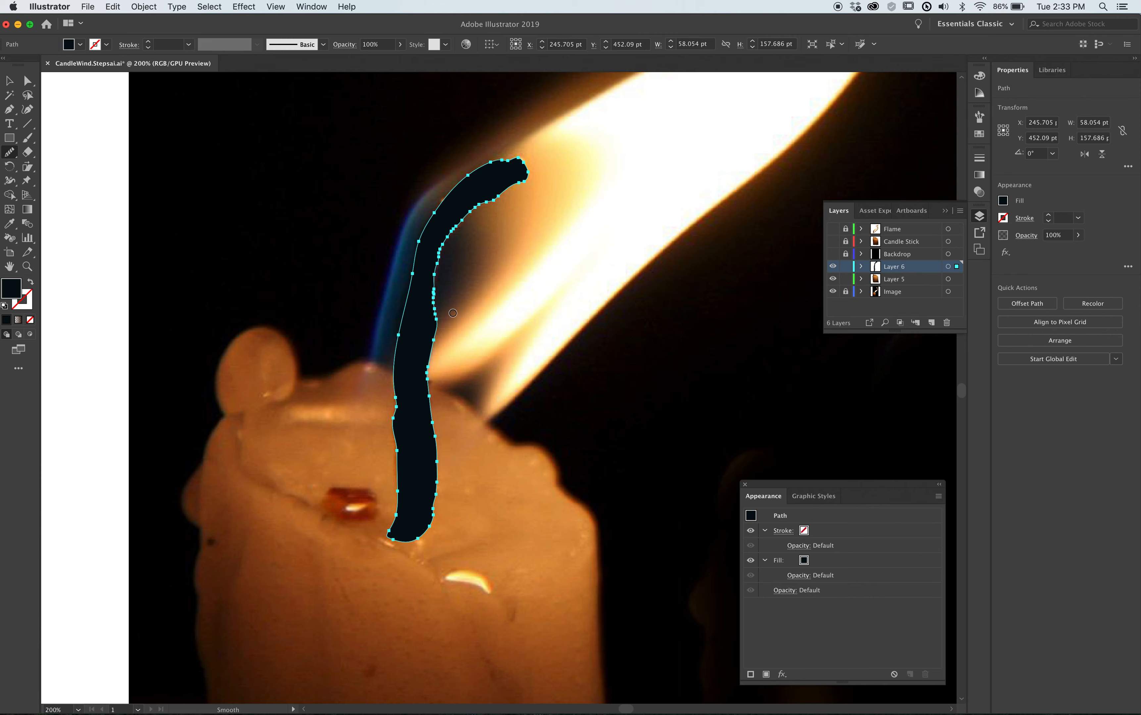
{"action": "left_click_drag", "start_coordinate": [440, 273], "coordinate": [485, 205]}
{"action": "left_click", "coordinate": [10, 82]}
{"action": "left_click", "coordinate": [209, 255]}
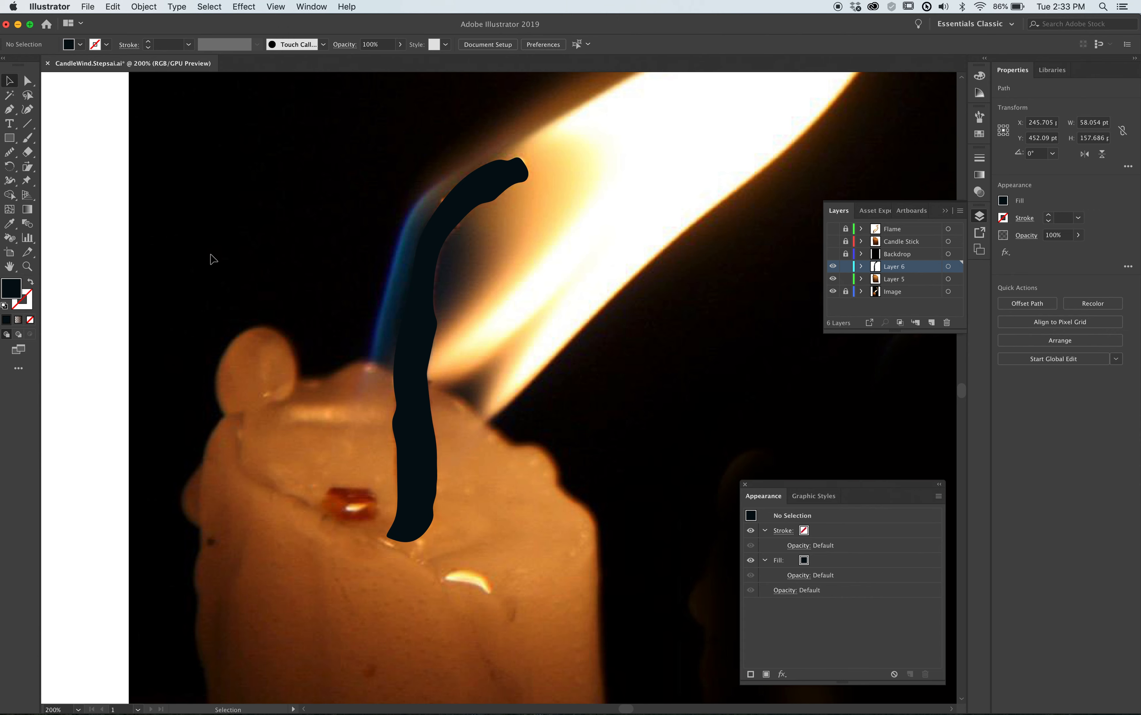
Move the dark wick shape to the left of the photographed wick and place a duplicate back over the photographed wick.
{"action": "left_click_drag", "start_coordinate": [407, 326], "coordinate": [153, 341]}
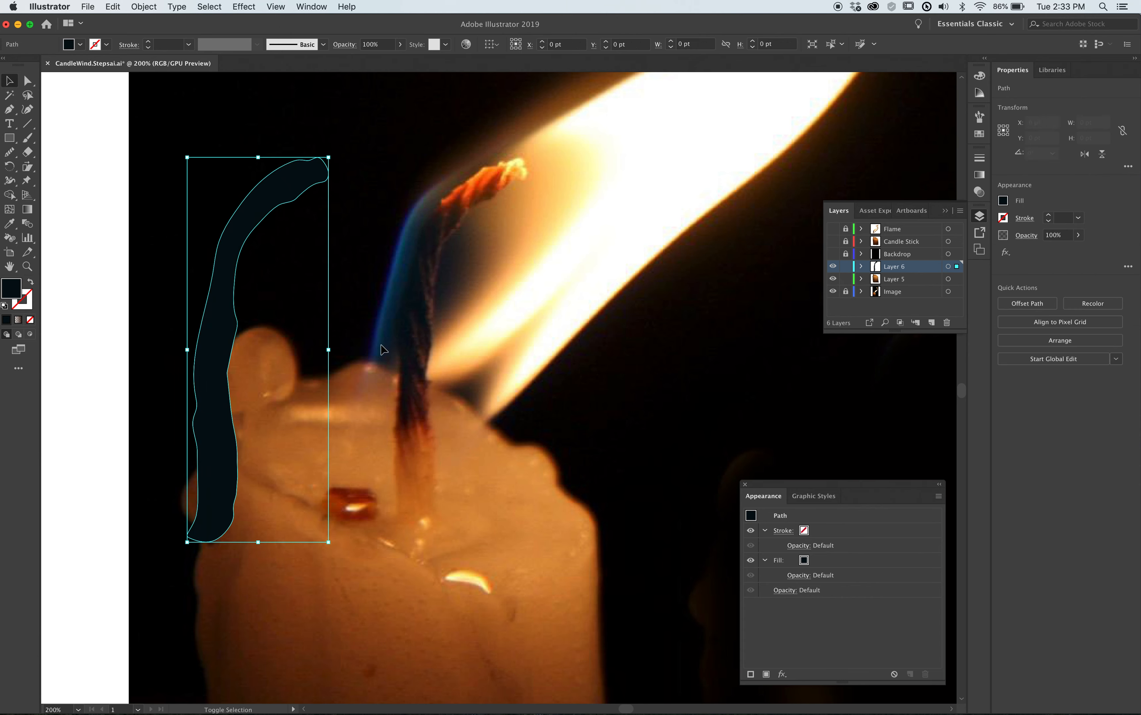
{"action": "left_click", "coordinate": [390, 350]}
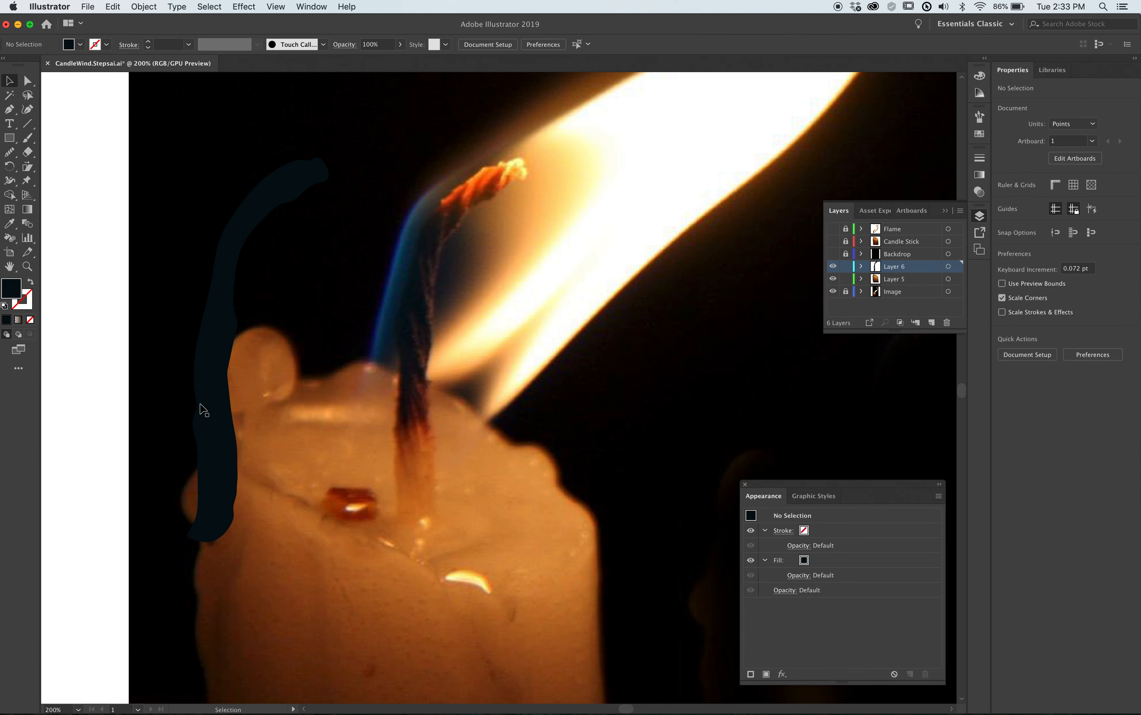
{"action": "left_click", "coordinate": [216, 410]}
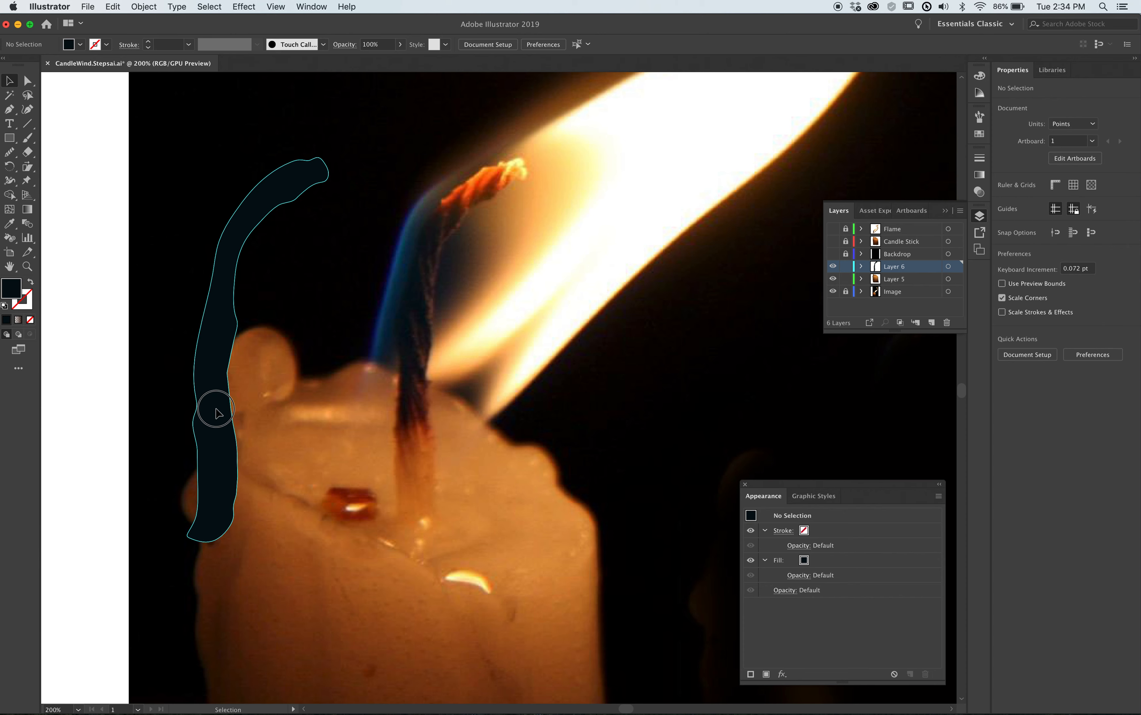
{"action": "left_click_drag", "start_coordinate": [216, 410], "coordinate": [416, 435]}
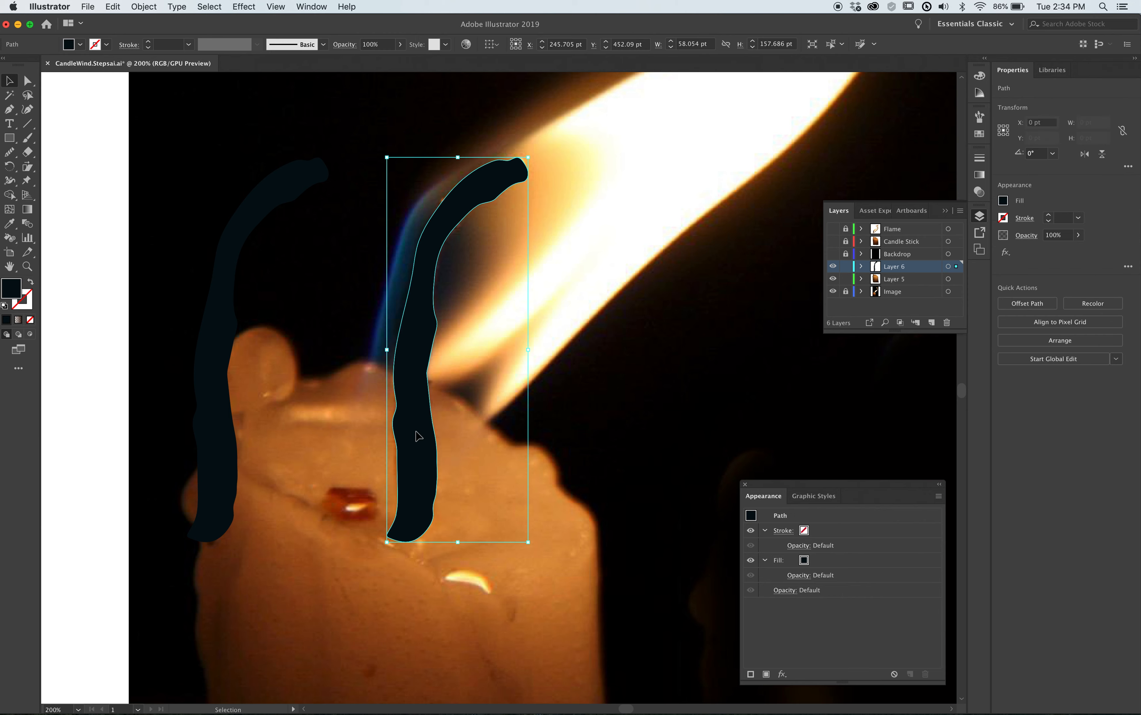
Remove the fill from the wick copy over the photo and give it a dark 1 pt outline.
{"action": "left_click", "coordinate": [29, 319]}
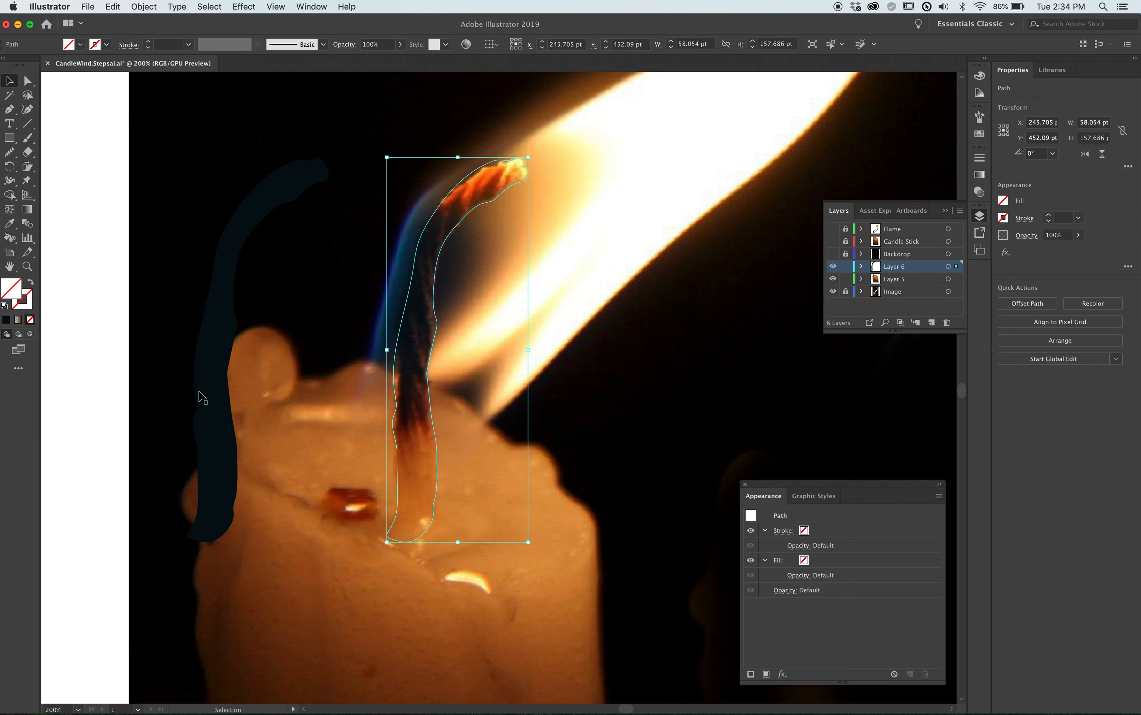
{"action": "left_click", "coordinate": [31, 303]}
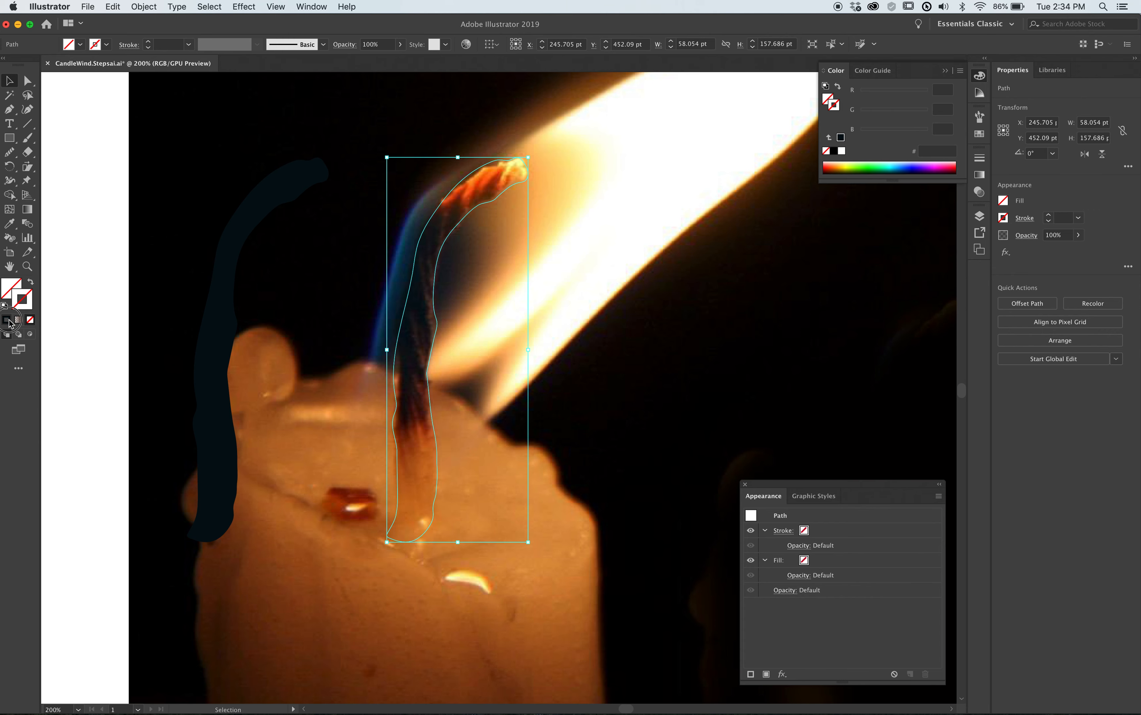
{"action": "left_click", "coordinate": [7, 320]}
{"action": "left_click", "coordinate": [96, 395]}
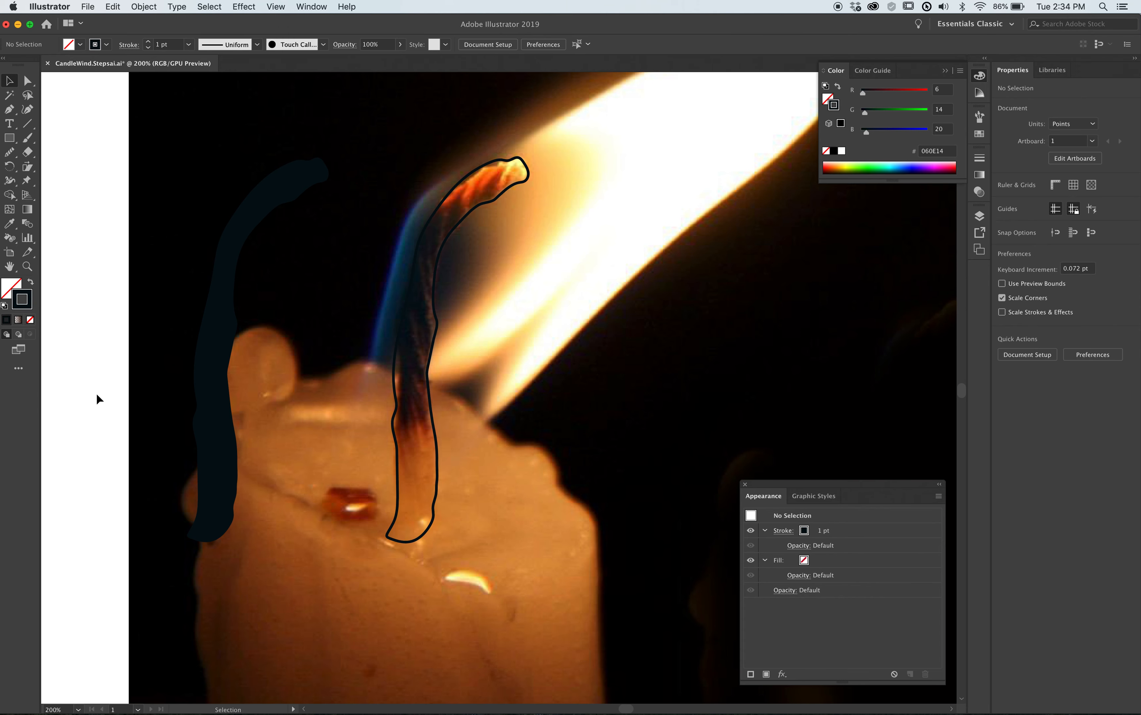
Draw a closed Pencil shape with a jagged edge down the middle of the wick, looping wide around its right side.
{"action": "key", "text": "n"}
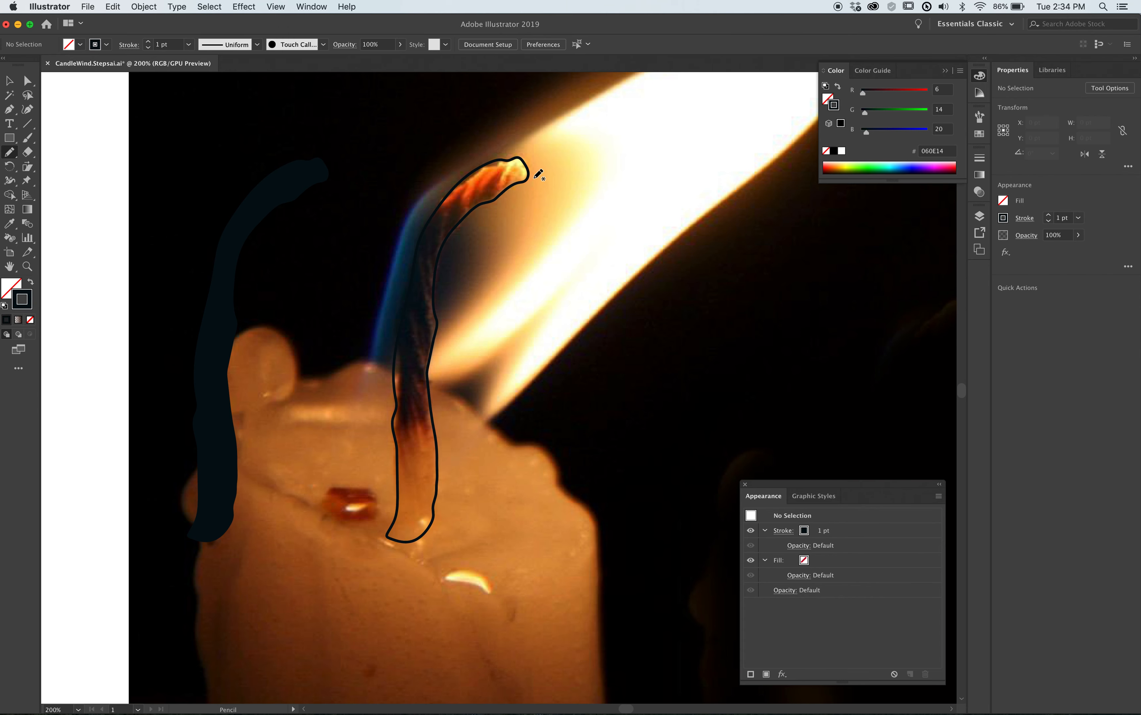
{"action": "mouse_move", "coordinate": [532, 185]}
{"action": "left_mouse_down"}
{"action": "mouse_move", "coordinate": [507, 169]}
{"action": "mouse_move", "coordinate": [474, 192]}
{"action": "mouse_move", "coordinate": [477, 178]}
{"action": "mouse_move", "coordinate": [462, 210]}
{"action": "mouse_move", "coordinate": [462, 188]}
{"action": "mouse_move", "coordinate": [427, 242]}
{"action": "mouse_move", "coordinate": [427, 345]}
{"action": "mouse_move", "coordinate": [412, 327]}
{"action": "mouse_move", "coordinate": [428, 431]}
{"action": "mouse_move", "coordinate": [413, 405]}
{"action": "mouse_move", "coordinate": [418, 425]}
{"action": "mouse_move", "coordinate": [410, 416]}
{"action": "mouse_move", "coordinate": [368, 536]}
{"action": "mouse_move", "coordinate": [374, 557]}
{"action": "mouse_move", "coordinate": [456, 590]}
{"action": "mouse_move", "coordinate": [496, 580]}
{"action": "mouse_move", "coordinate": [548, 485]}
{"action": "mouse_move", "coordinate": [570, 341]}
{"action": "mouse_move", "coordinate": [554, 216]}
{"action": "mouse_move", "coordinate": [521, 175]}
{"action": "left_mouse_up"}
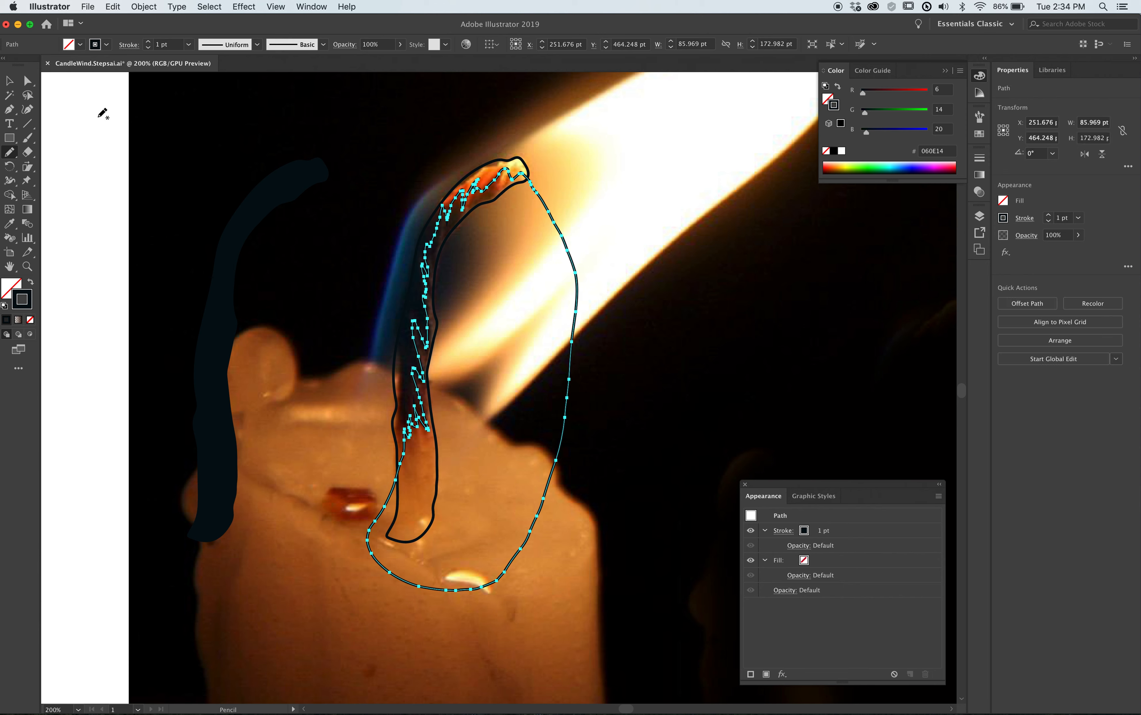
{"action": "left_click", "coordinate": [9, 82]}
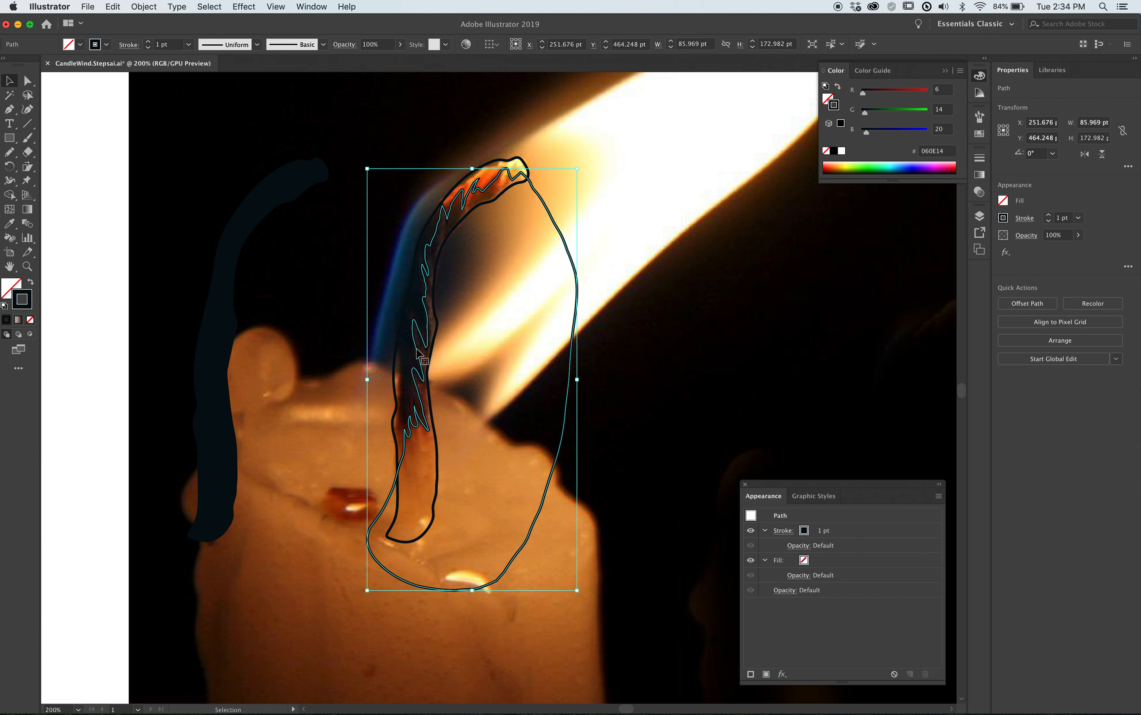
Fill the jagged shape with a dark brown sampled from the photographed wick, RGB 59, 35, 24, with no stroke.
{"action": "key", "text": "i"}
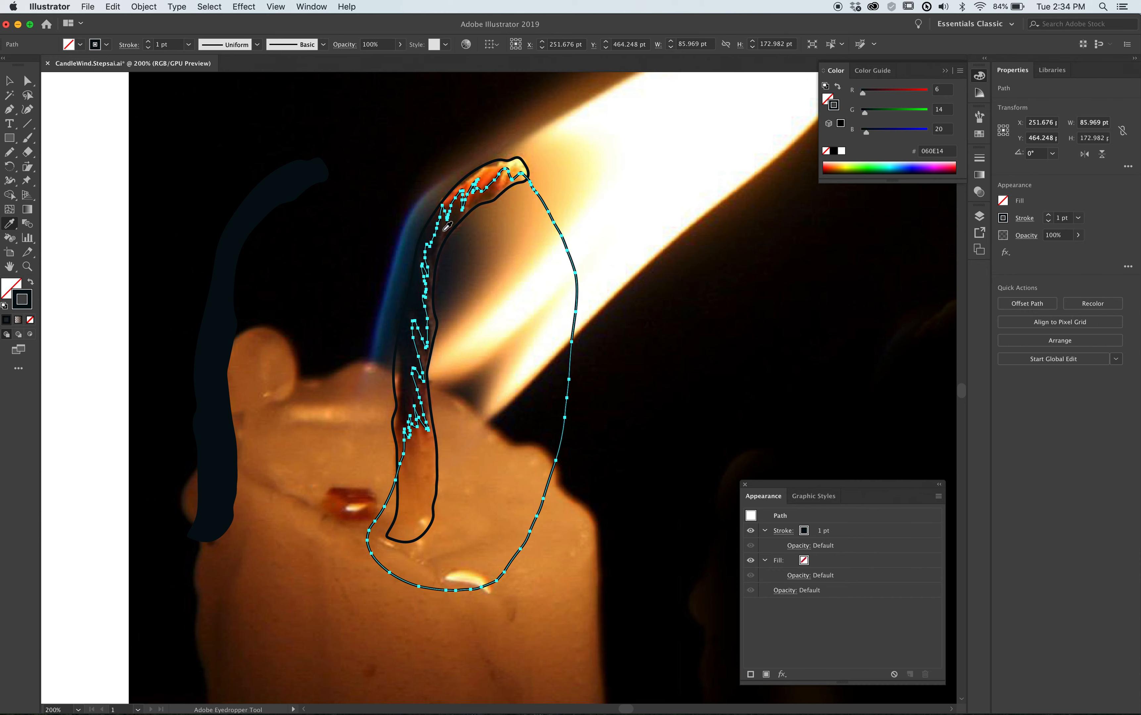
{"action": "left_click", "coordinate": [447, 223]}
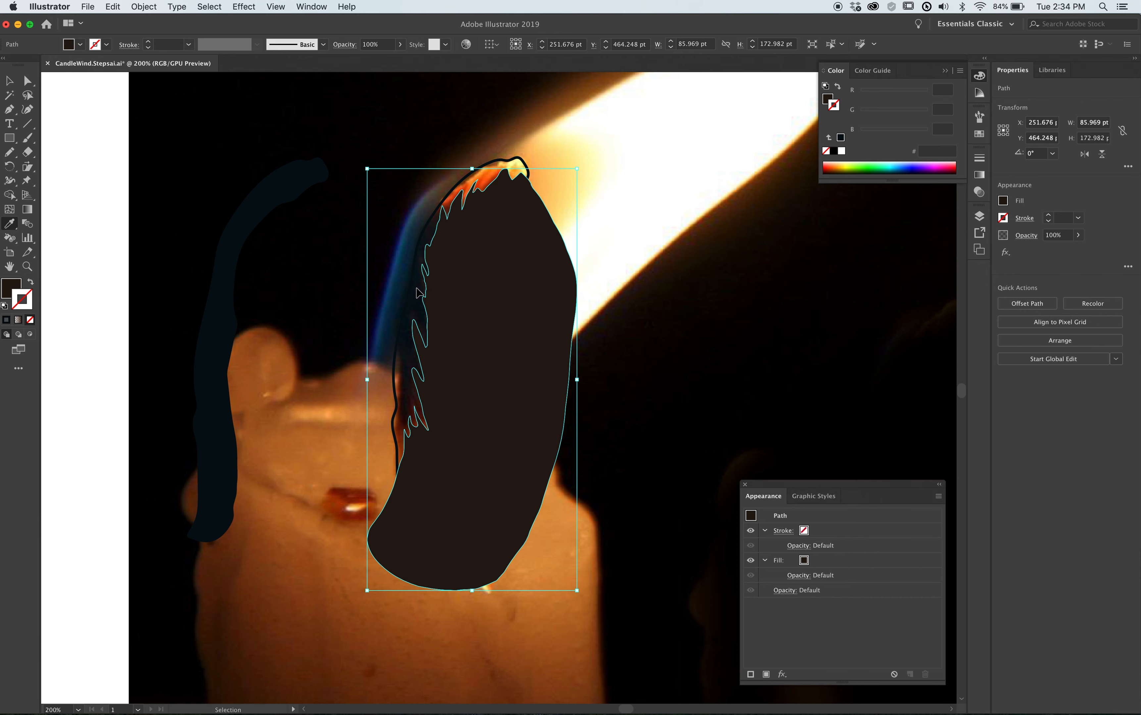
{"action": "left_click_drag", "start_coordinate": [507, 267], "coordinate": [522, 292]}
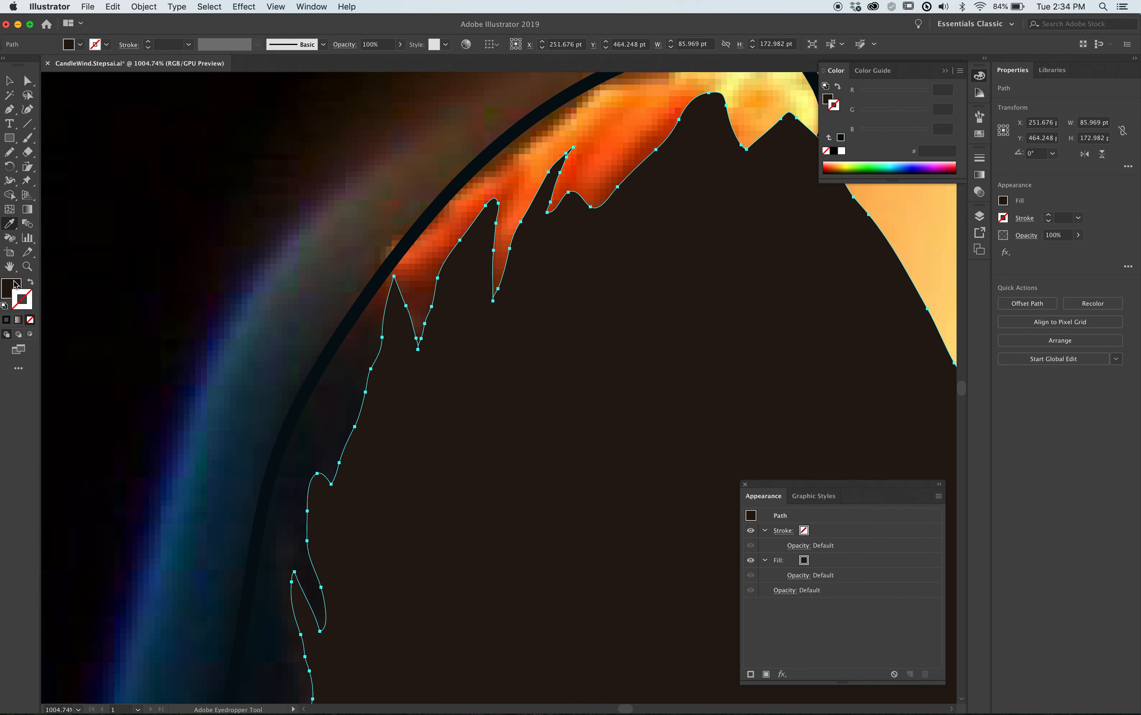
{"action": "left_click", "coordinate": [14, 291]}
{"action": "left_click", "coordinate": [30, 321]}
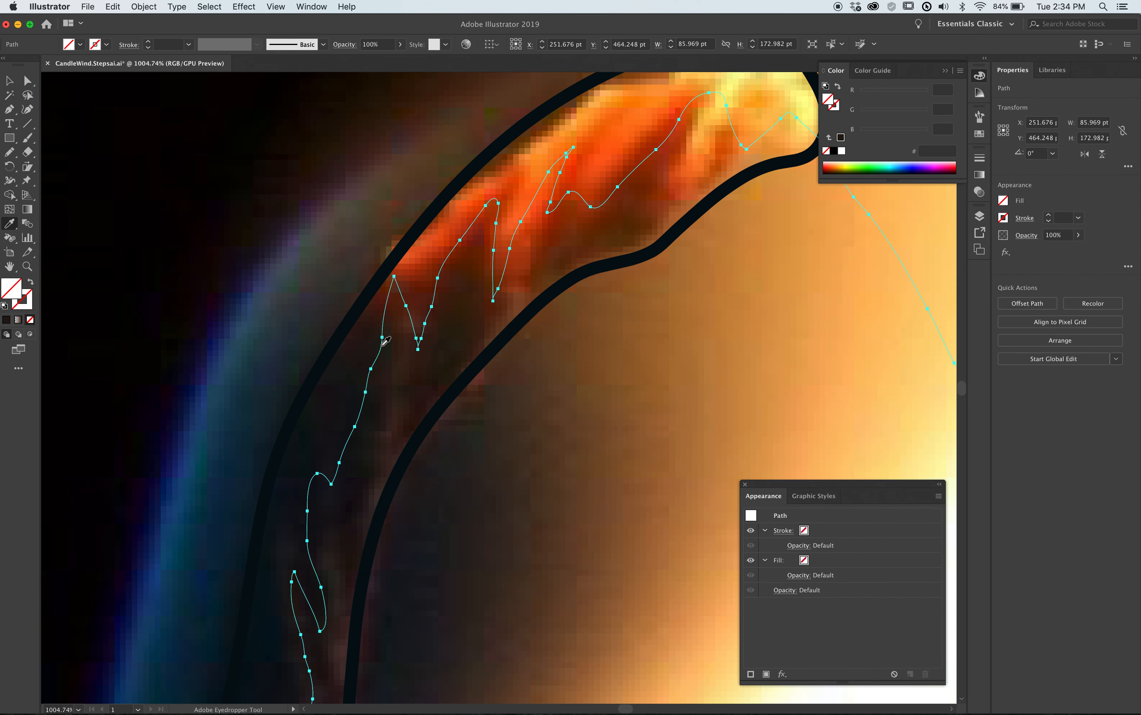
{"action": "left_click", "coordinate": [400, 334]}
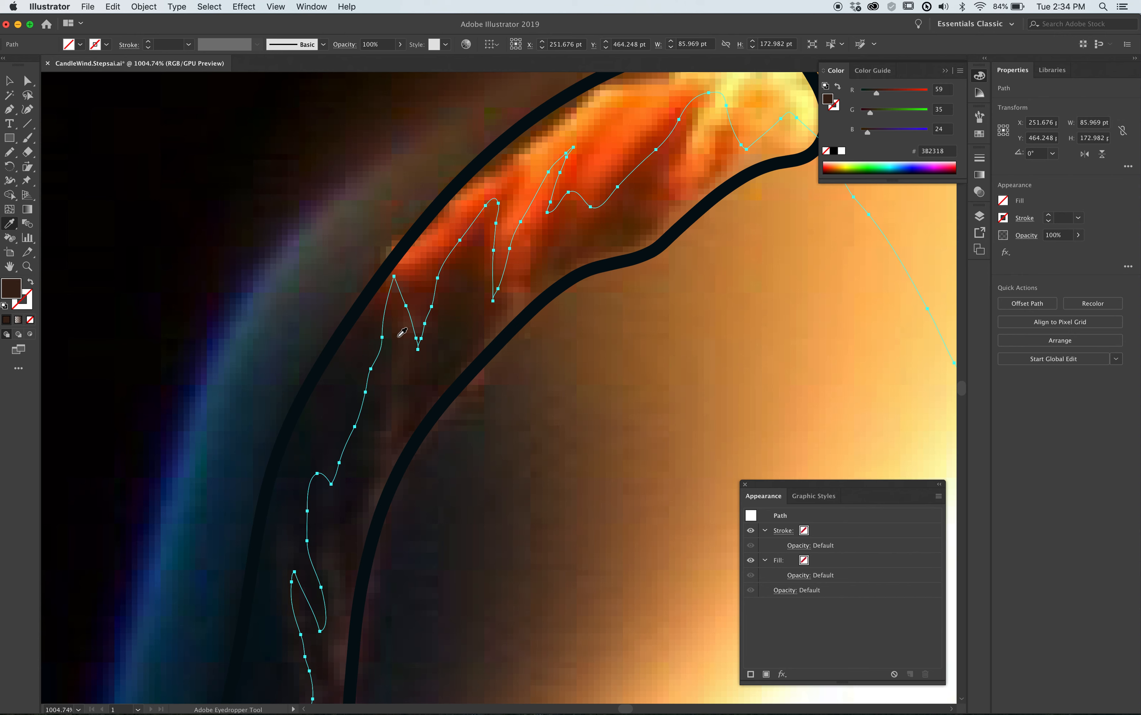
Select the outlined wick and give it a near-black fill, RGB 19, 22, 23, with no stroke.
{"action": "left_click", "coordinate": [419, 223], "text": "super"}
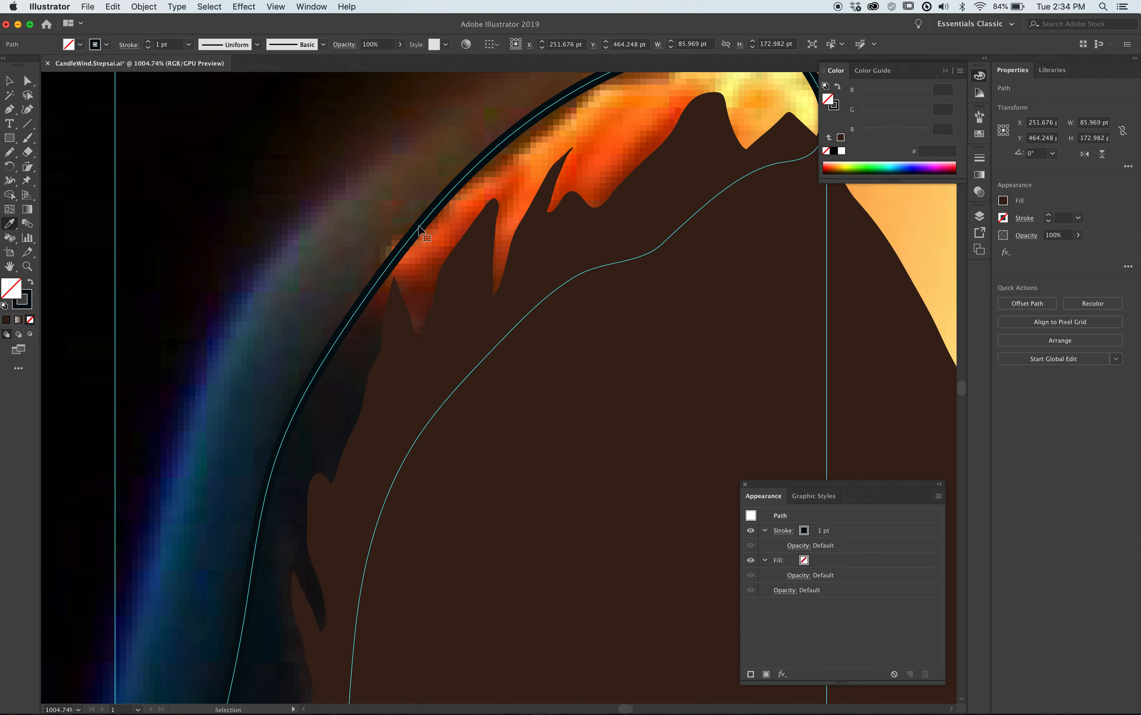
{"action": "left_click", "coordinate": [354, 383]}
{"action": "key", "text": "shift+x"}
{"action": "key", "text": "v"}
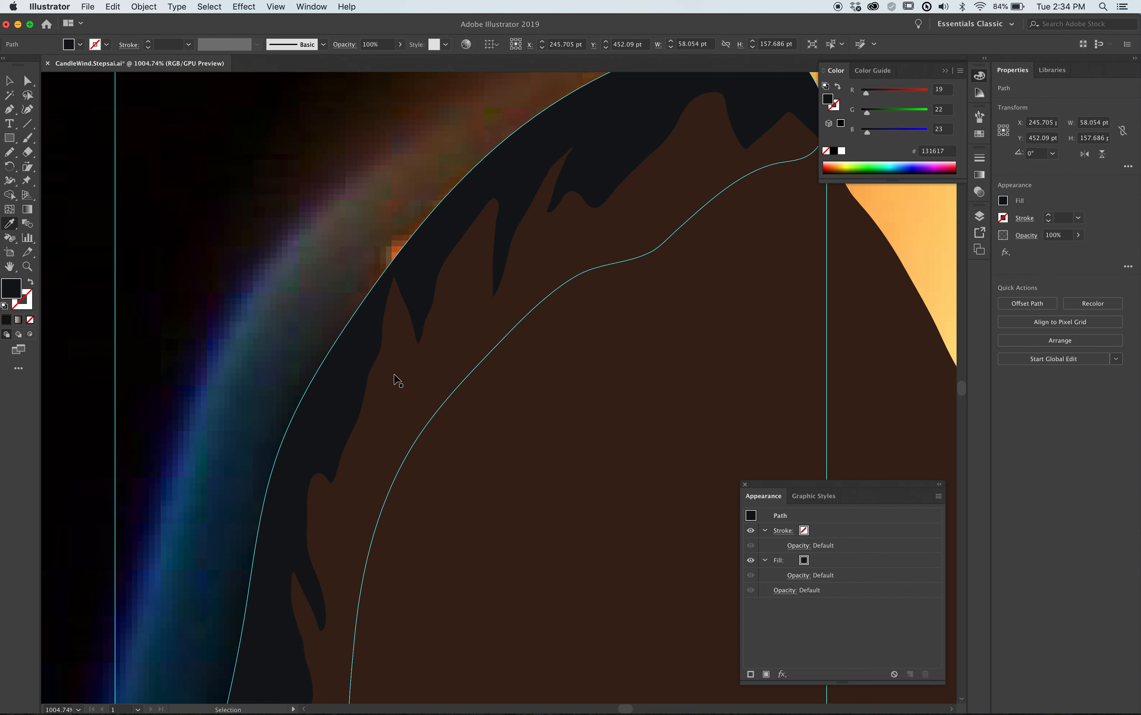
{"action": "key", "text": "i"}
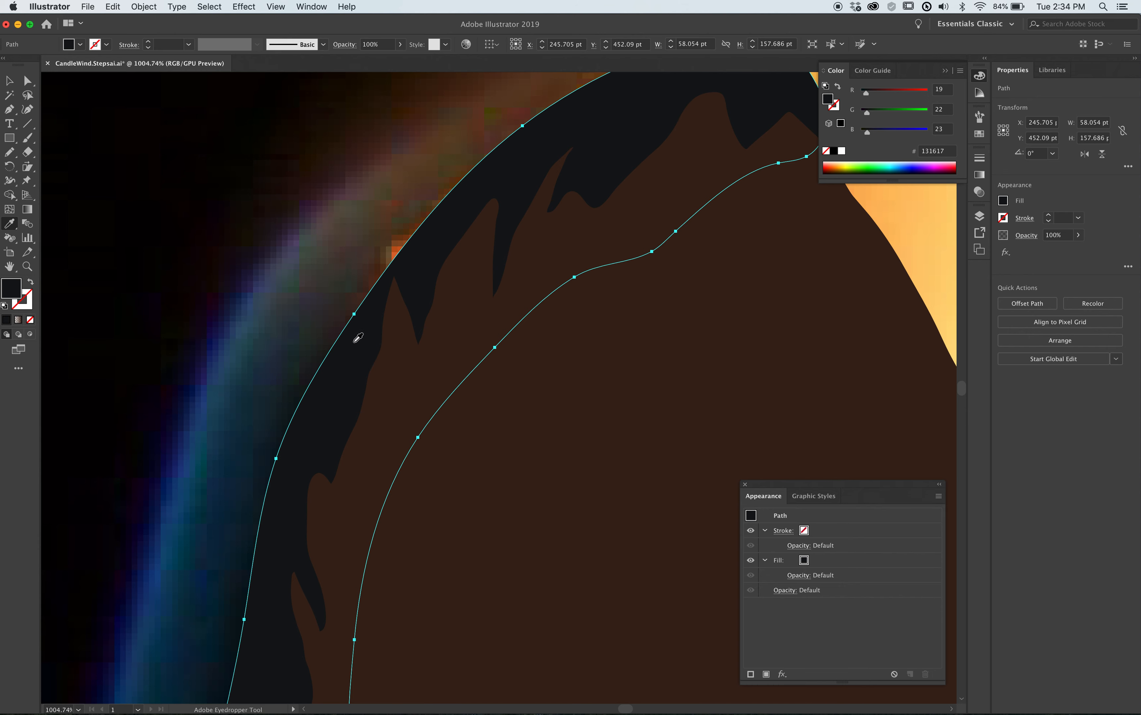
Duplicate the wick shape in place and intersect the copy with the brown jagged shape using Pathfinder.
{"action": "key", "text": "super"}
{"action": "key", "text": "super"}
{"action": "key", "text": "super"}
{"action": "left_click", "coordinate": [522, 436], "text": "shift+super"}
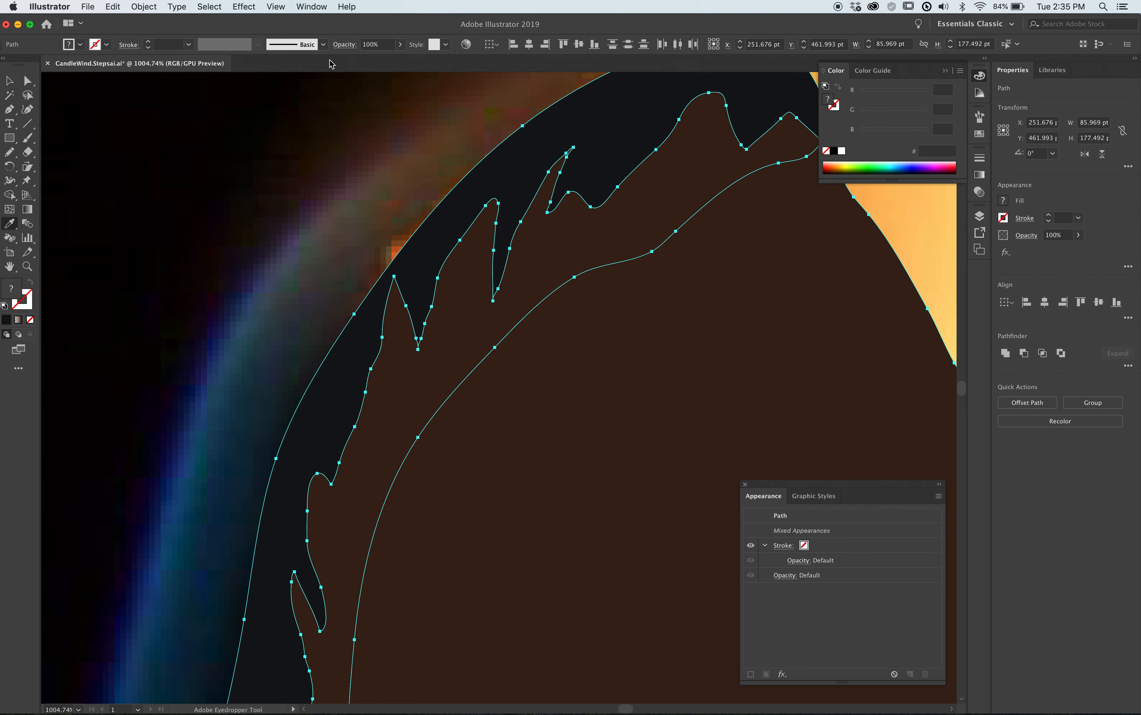
{"action": "left_click", "coordinate": [311, 8]}
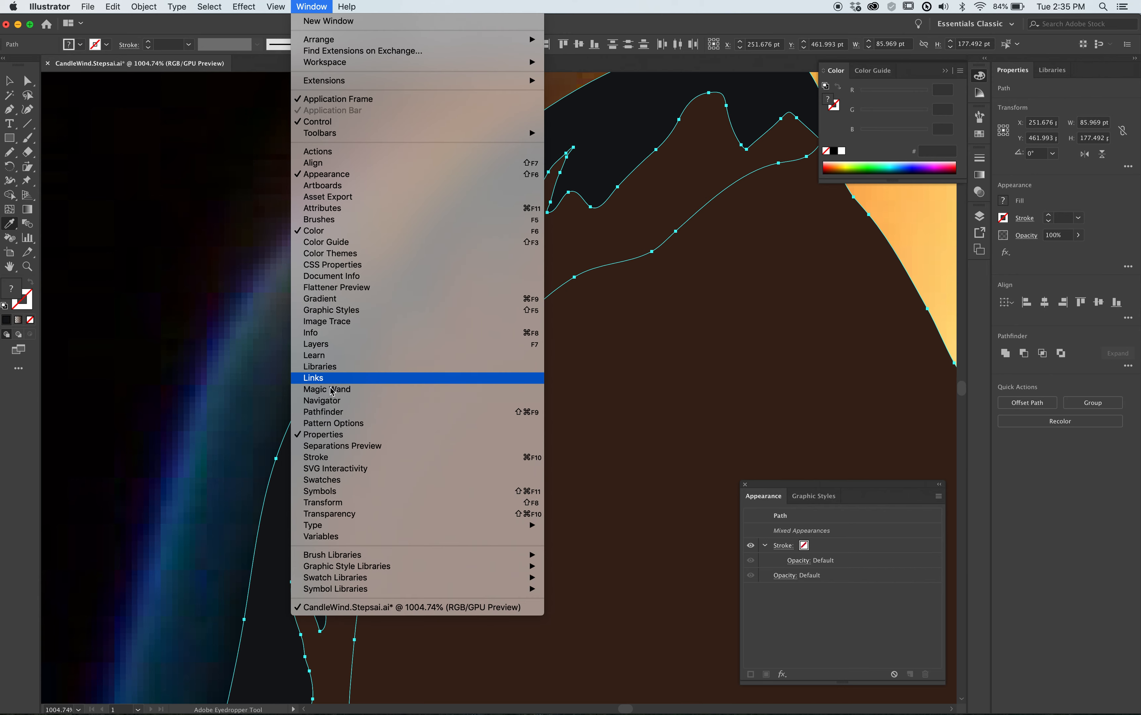
{"action": "left_click", "coordinate": [331, 416]}
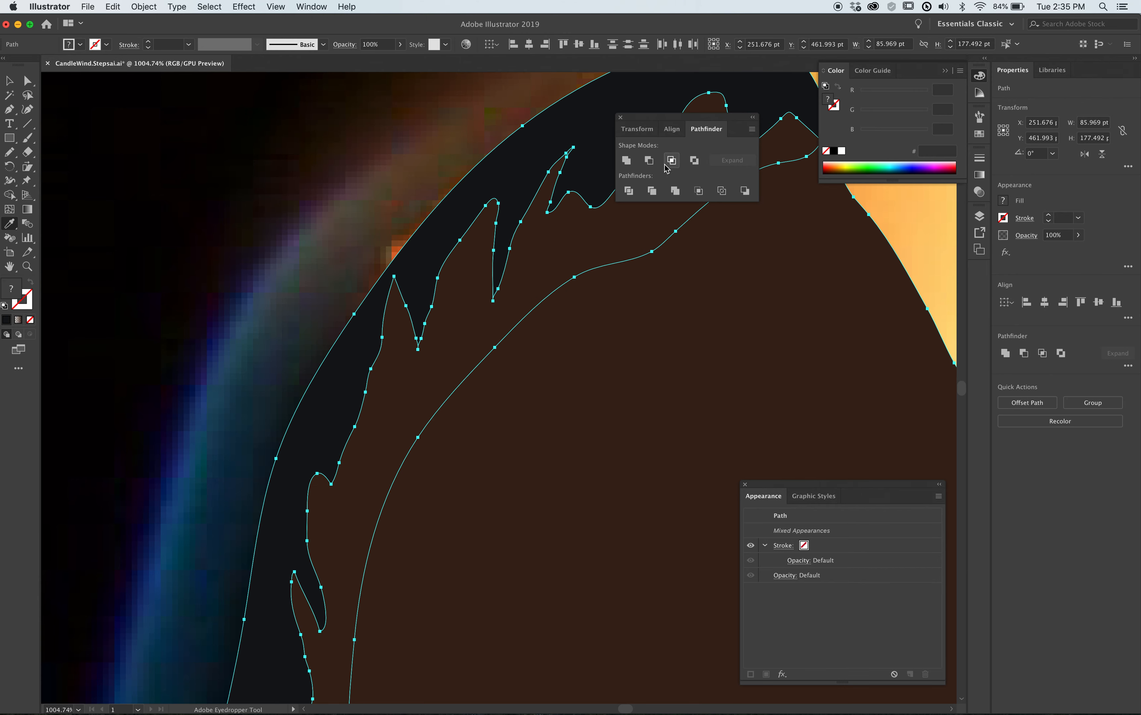
{"action": "left_click", "coordinate": [672, 161]}
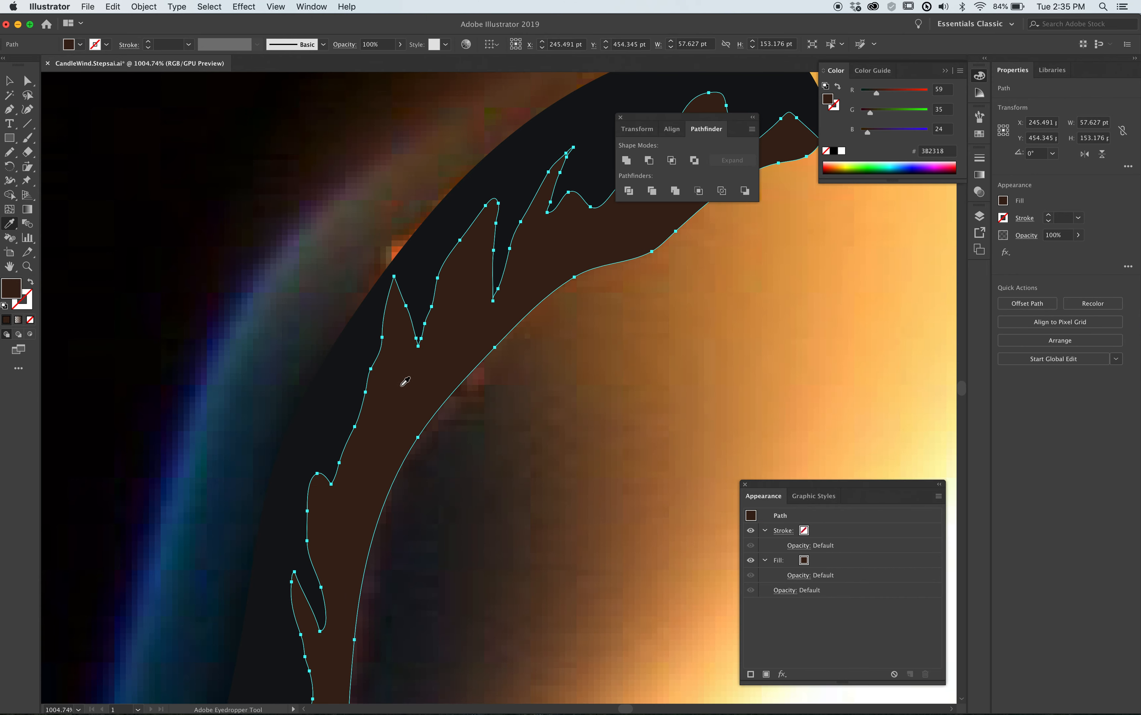
{"action": "left_click_drag", "start_coordinate": [435, 229], "coordinate": [218, 240]}
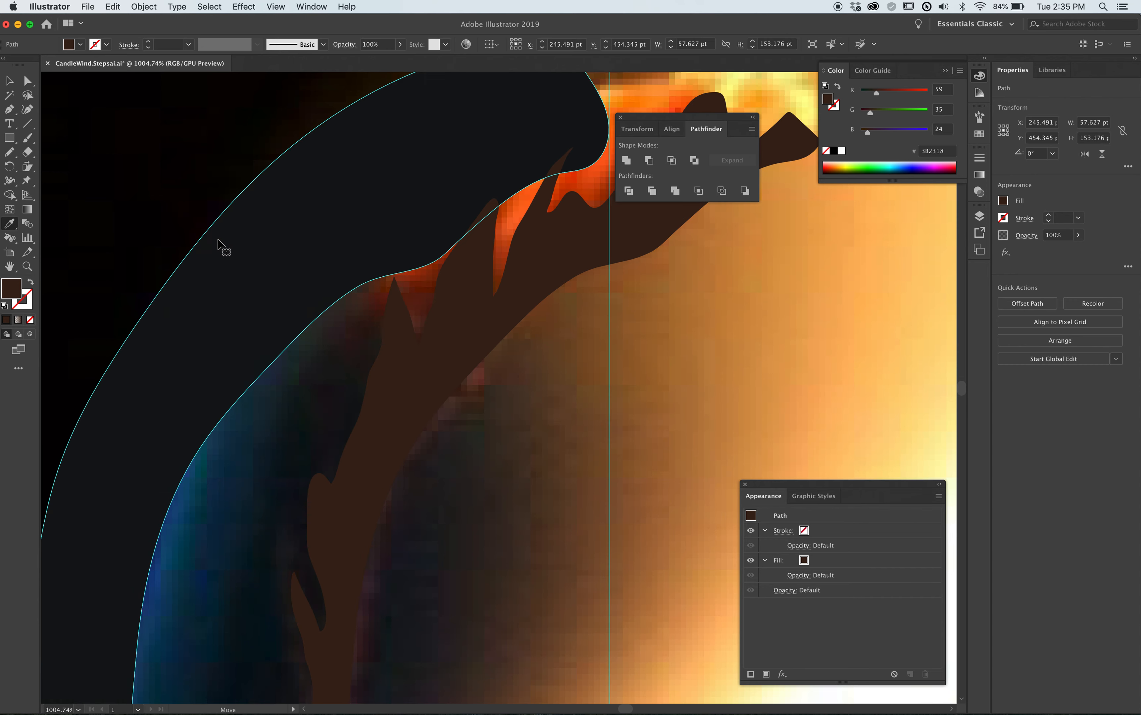
{"action": "key", "text": "super+z"}
{"action": "key", "text": "super+z"}
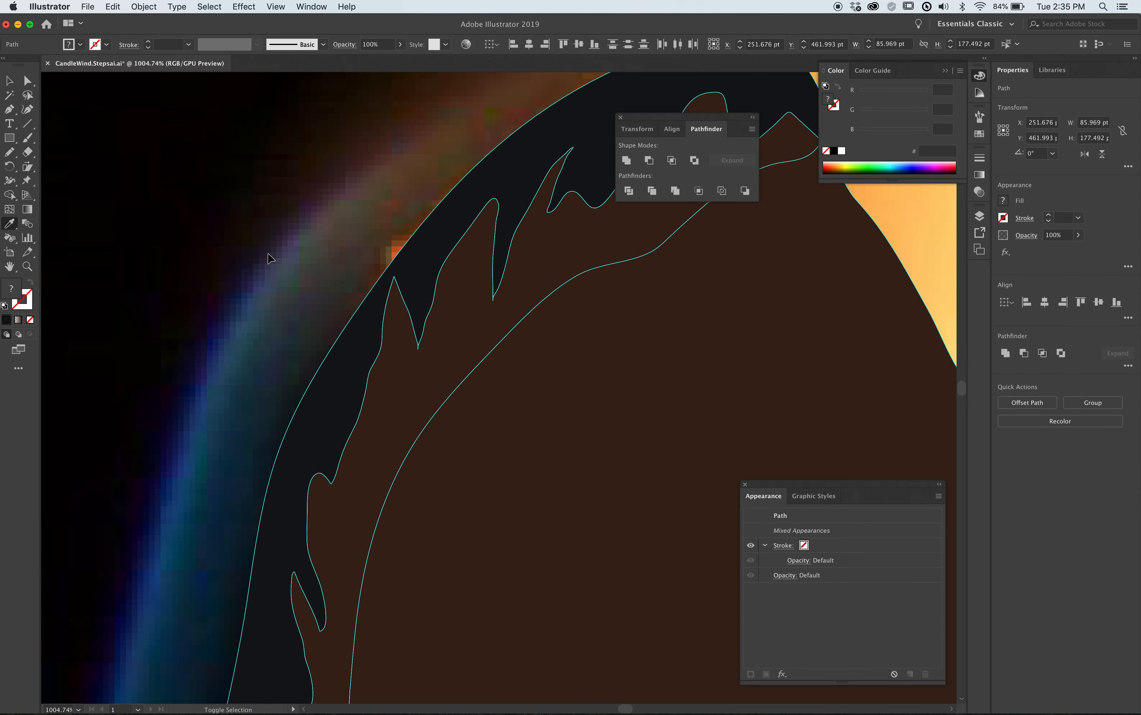
{"action": "key", "text": "super+shift+z"}
{"action": "key", "text": "super+shift+z"}
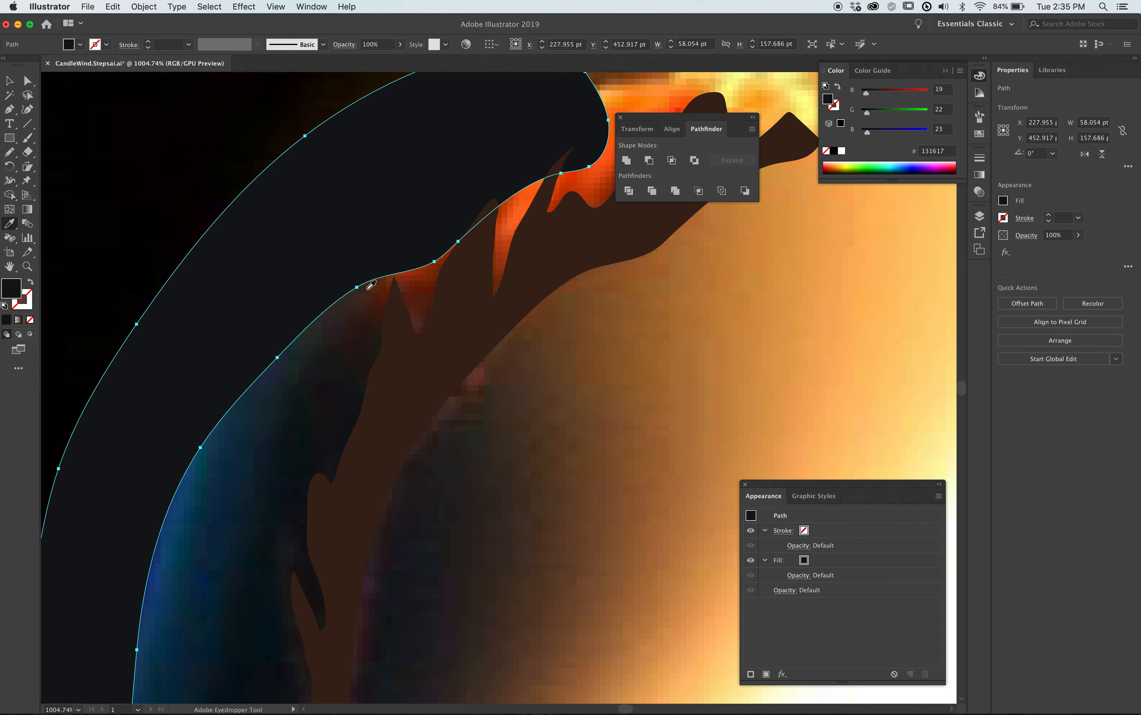
{"action": "key", "text": "super+z"}
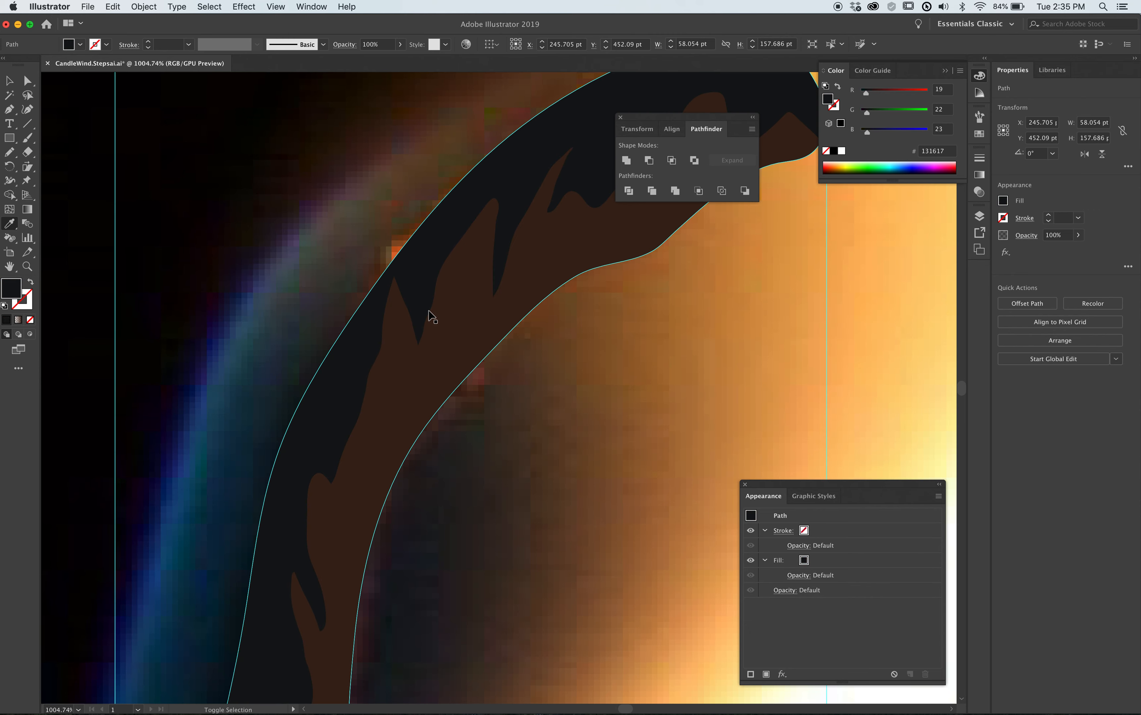
Select the near-black wick with its brown shading shape and move both to the left, clear of the photographed wick.
{"action": "key", "text": "super+shift+a"}
{"action": "key", "text": "super+minus"}
{"action": "left_click_drag", "start_coordinate": [510, 316], "coordinate": [397, 270]}
{"action": "key", "text": "super+minus"}
{"action": "key", "text": "super+minus"}
{"action": "key", "text": "super+minus"}
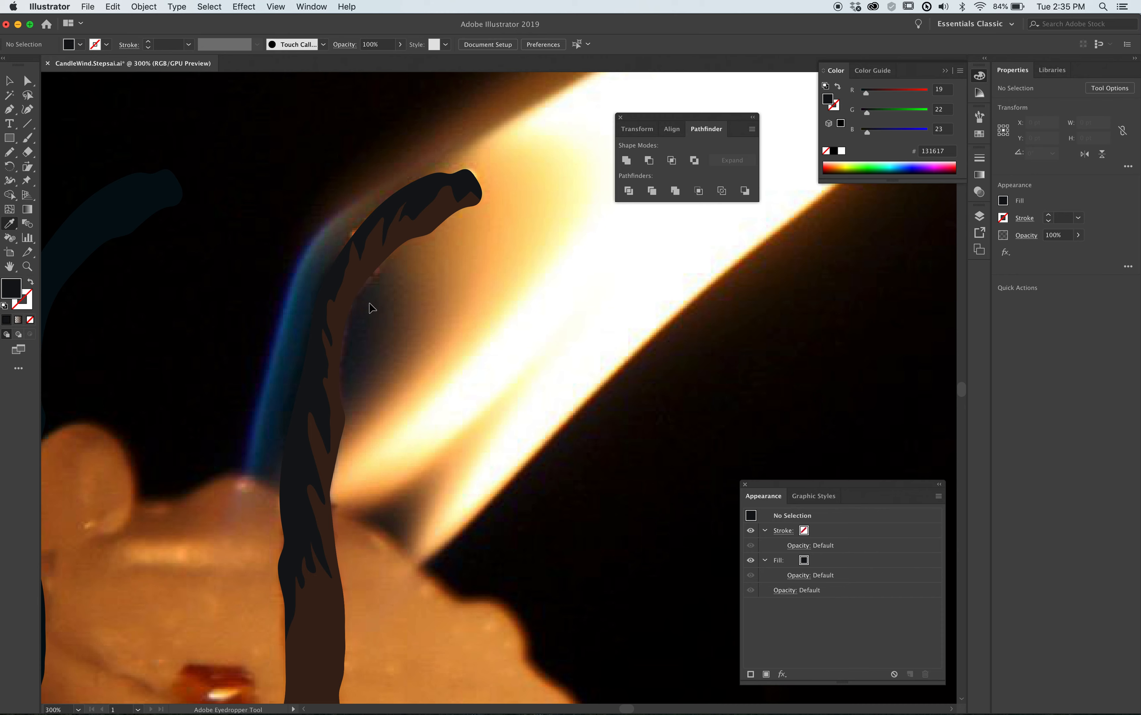
{"action": "left_click", "coordinate": [326, 287]}
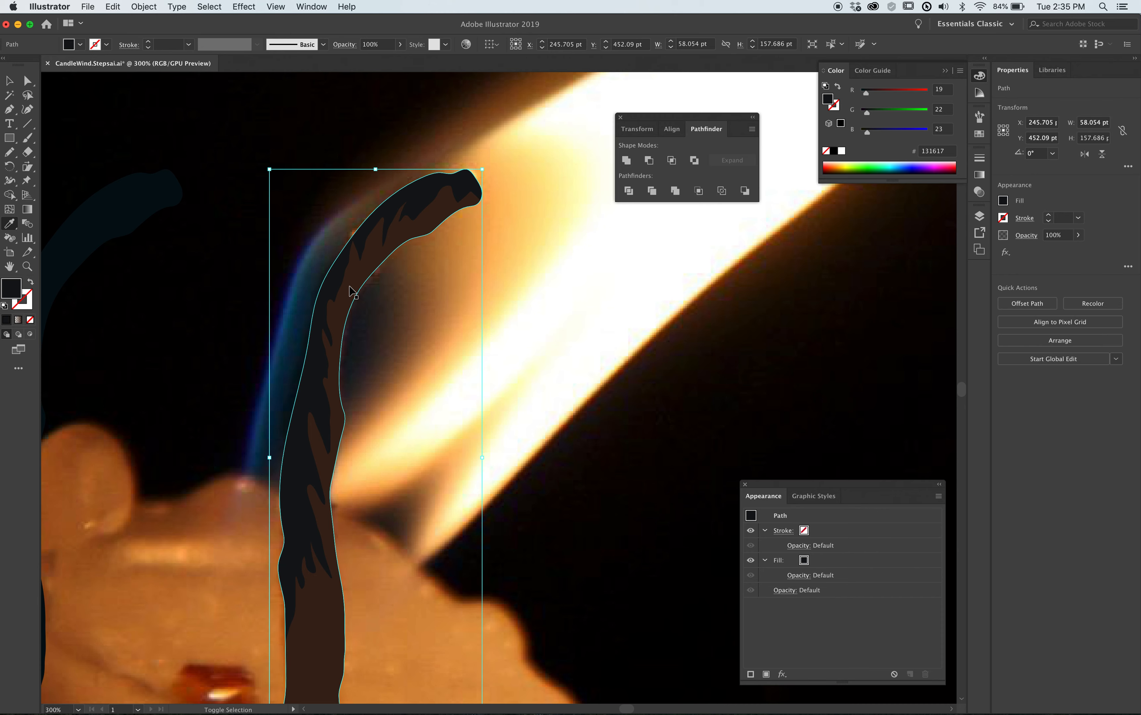
{"action": "left_click_drag", "start_coordinate": [352, 291], "coordinate": [195, 291]}
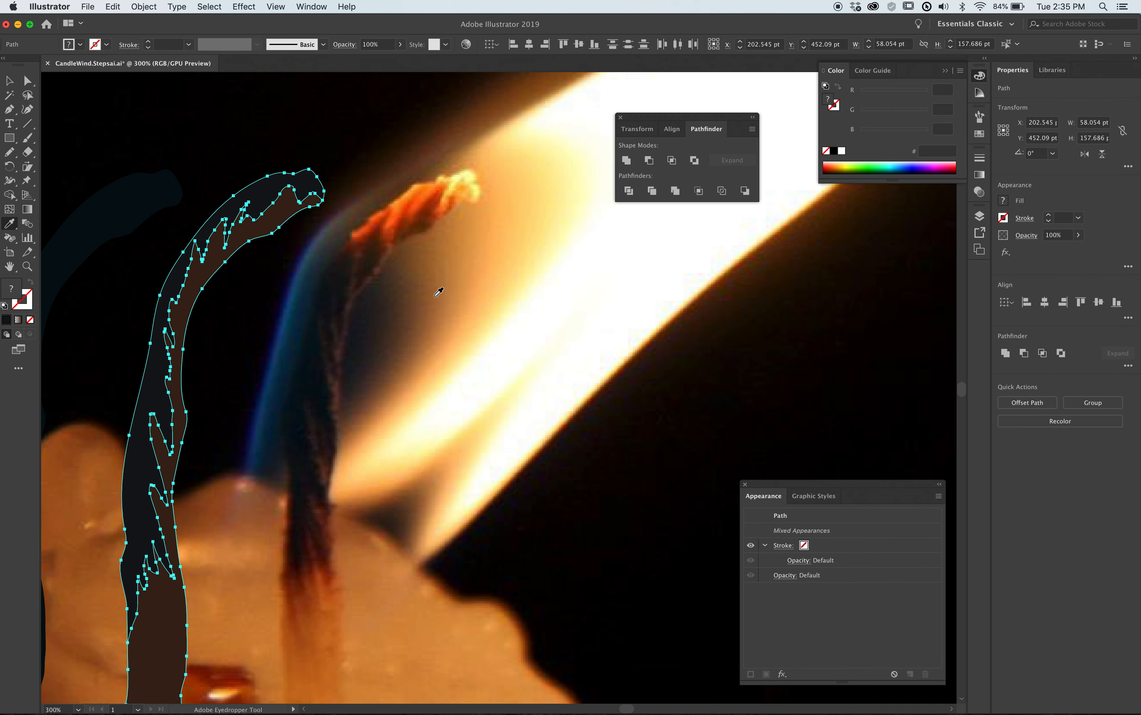
Draw a jagged closed shape with the Pencil tool along the right side of the photographed wick, about 67 × 177 pt.
{"action": "left_click_drag", "start_coordinate": [438, 291], "coordinate": [407, 244]}
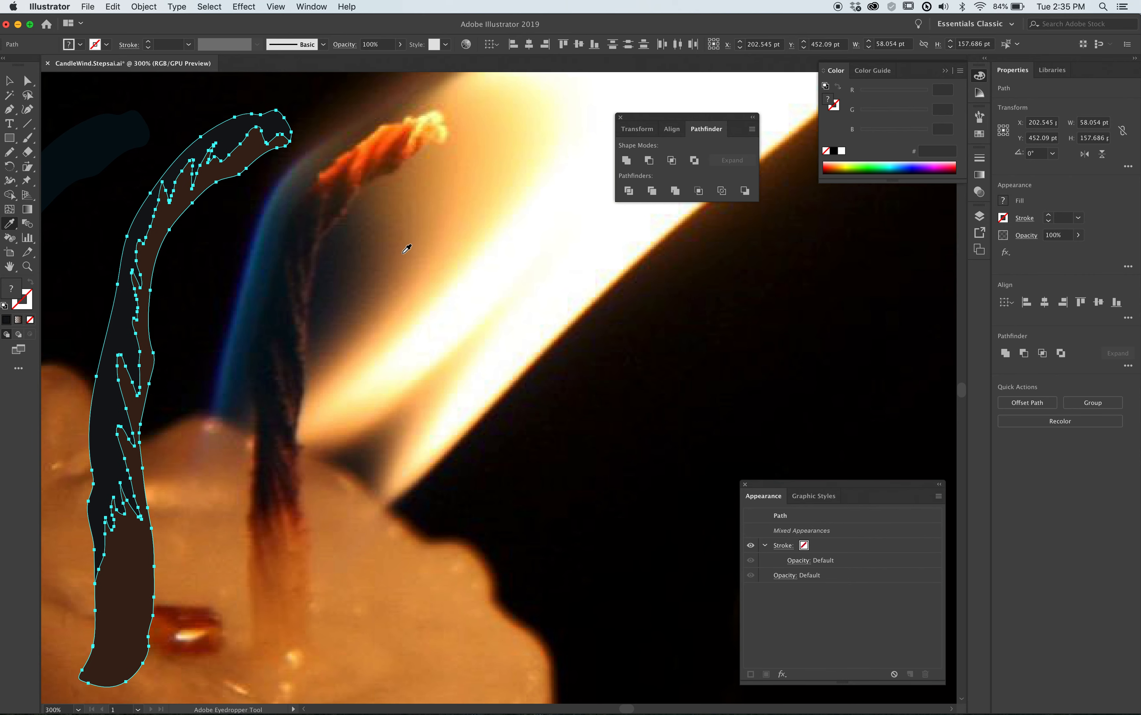
{"action": "key", "text": "n"}
{"action": "key", "text": "super+shift+a"}
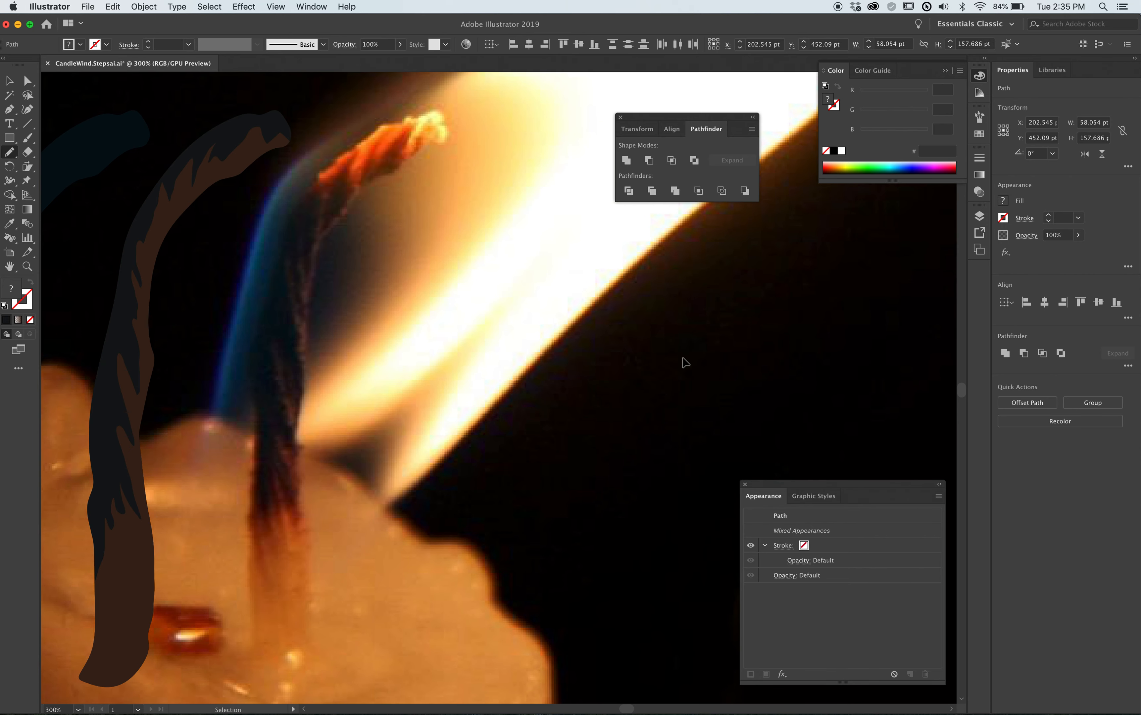
{"action": "mouse_move", "coordinate": [451, 148]}
{"action": "left_mouse_down"}
{"action": "mouse_move", "coordinate": [433, 136]}
{"action": "mouse_move", "coordinate": [412, 148]}
{"action": "mouse_move", "coordinate": [326, 225]}
{"action": "mouse_move", "coordinate": [328, 193]}
{"action": "mouse_move", "coordinate": [305, 281]}
{"action": "mouse_move", "coordinate": [302, 271]}
{"action": "mouse_move", "coordinate": [308, 325]}
{"action": "mouse_move", "coordinate": [290, 280]}
{"action": "mouse_move", "coordinate": [303, 326]}
{"action": "mouse_move", "coordinate": [293, 387]}
{"action": "mouse_move", "coordinate": [274, 343]}
{"action": "mouse_move", "coordinate": [296, 505]}
{"action": "left_mouse_up"}
{"action": "key", "text": "space"}
{"action": "left_click_drag", "start_coordinate": [324, 461], "coordinate": [351, 245]}
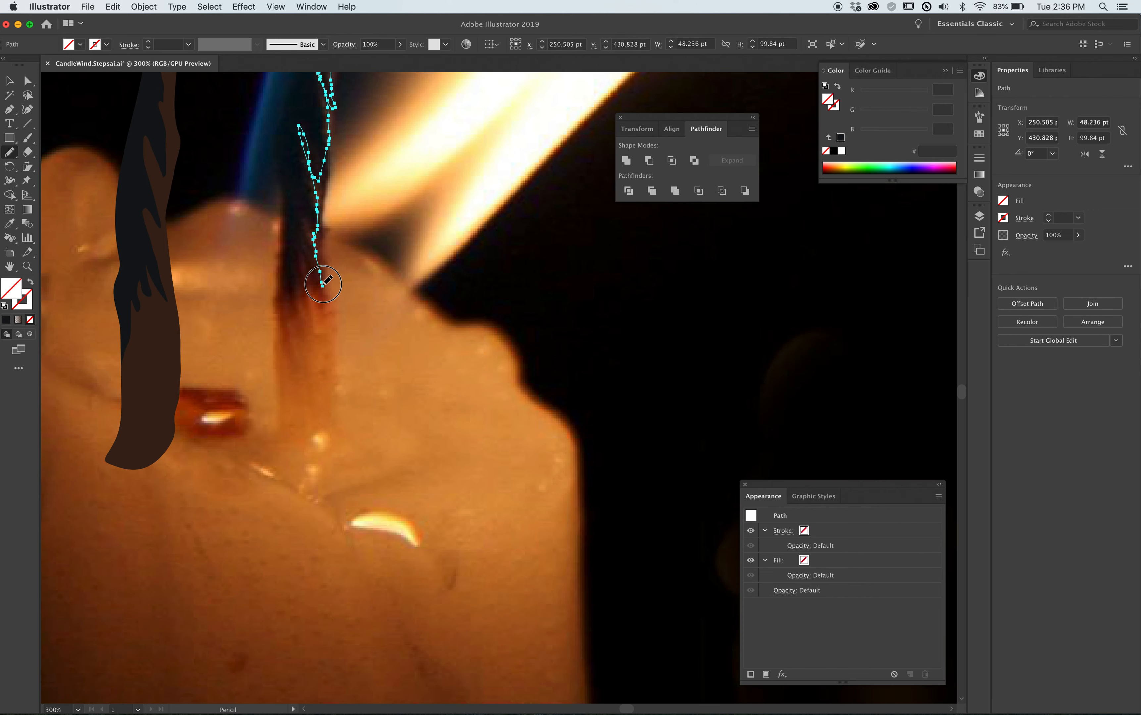
{"action": "mouse_move", "coordinate": [323, 298]}
{"action": "left_mouse_down"}
{"action": "mouse_move", "coordinate": [297, 263]}
{"action": "mouse_move", "coordinate": [300, 296]}
{"action": "mouse_move", "coordinate": [284, 319]}
{"action": "mouse_move", "coordinate": [277, 308]}
{"action": "mouse_move", "coordinate": [257, 378]}
{"action": "mouse_move", "coordinate": [241, 496]}
{"action": "mouse_move", "coordinate": [269, 569]}
{"action": "mouse_move", "coordinate": [378, 535]}
{"action": "mouse_move", "coordinate": [442, 360]}
{"action": "mouse_move", "coordinate": [453, 228]}
{"action": "left_mouse_up"}
{"action": "scroll", "coordinate": [501, 191], "scroll_direction": "up", "scroll_amount": 5}
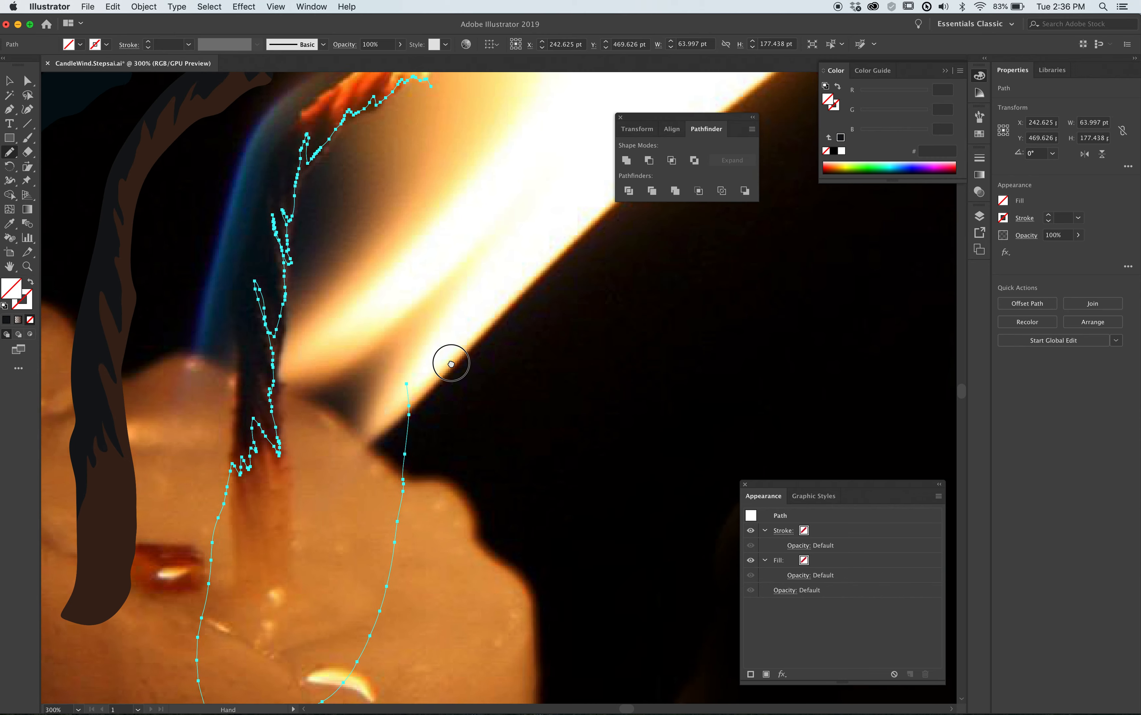
{"action": "mouse_move", "coordinate": [402, 402]}
{"action": "left_mouse_down"}
{"action": "mouse_move", "coordinate": [436, 160]}
{"action": "mouse_move", "coordinate": [428, 100]}
{"action": "left_mouse_up"}
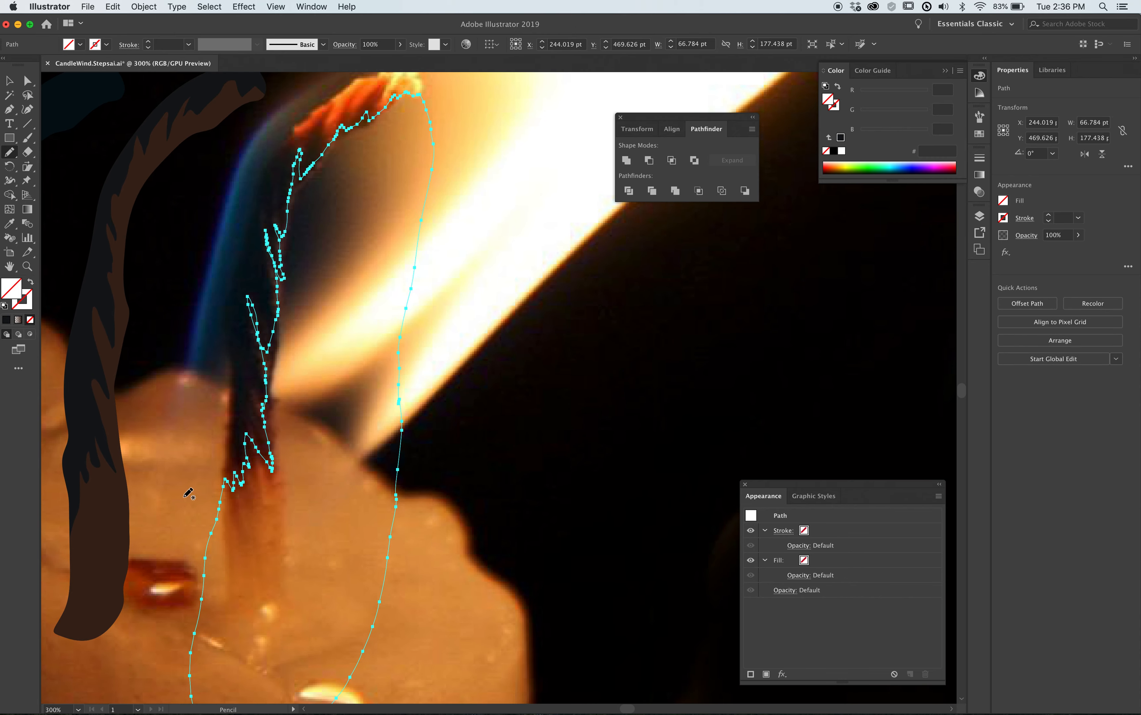
Redraw the tall spike in the jagged outline at the wick's charred lower edge with the Pencil tool.
{"action": "left_click_drag", "start_coordinate": [217, 403], "coordinate": [345, 523]}
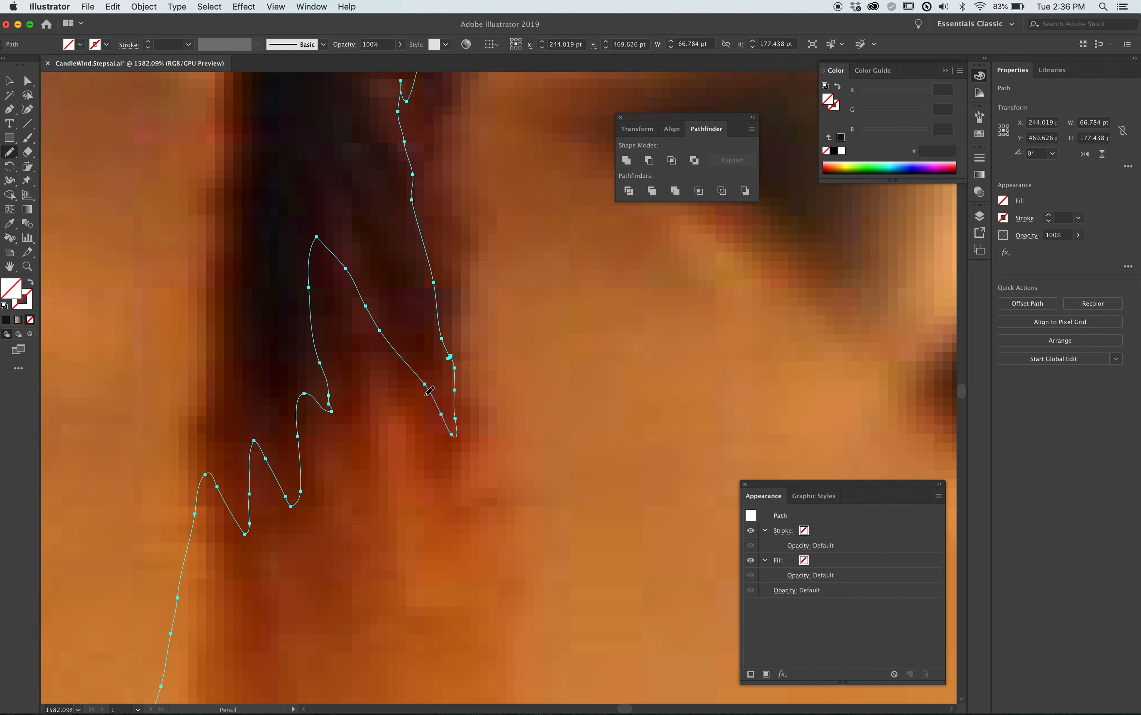
{"action": "mouse_move", "coordinate": [440, 408]}
{"action": "left_mouse_down"}
{"action": "mouse_move", "coordinate": [348, 189]}
{"action": "mouse_move", "coordinate": [354, 436]}
{"action": "mouse_move", "coordinate": [326, 405]}
{"action": "left_mouse_up"}
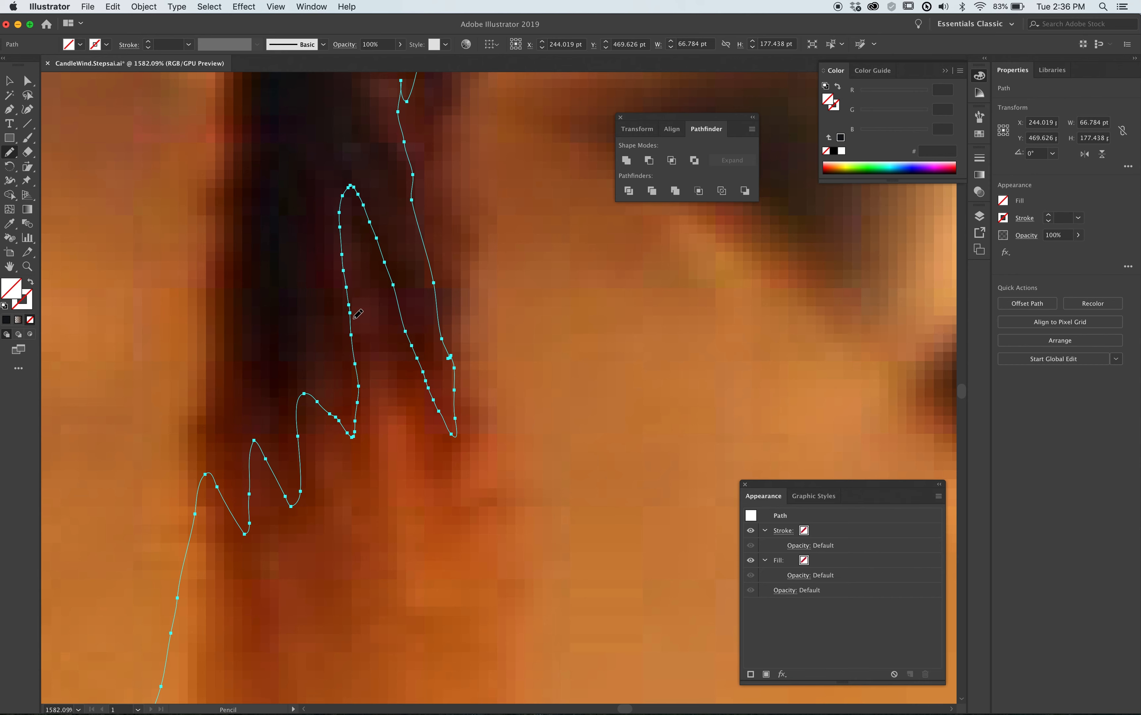
{"action": "left_click", "coordinate": [449, 316], "text": "alt+super"}
{"action": "left_click", "coordinate": [526, 273], "text": "alt+super"}
{"action": "left_click", "coordinate": [536, 266], "text": "alt+super"}
{"action": "left_click", "coordinate": [538, 266], "text": "alt+super"}
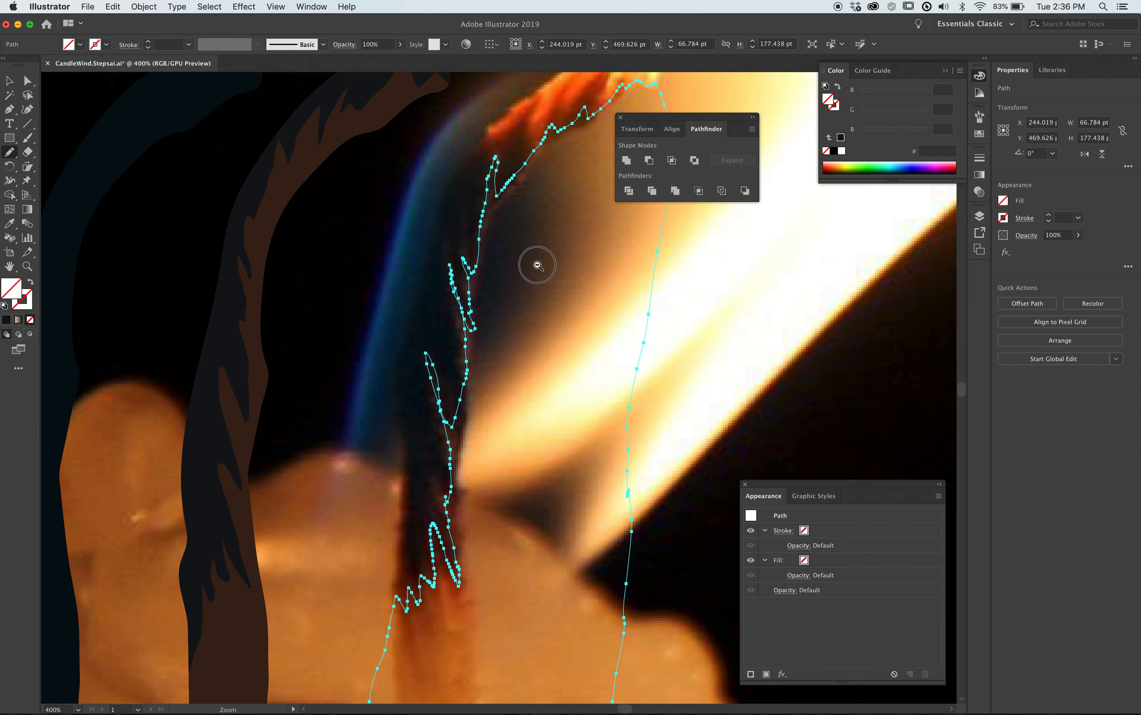
{"action": "left_click", "coordinate": [537, 267], "text": "alt+super"}
Fill the new jagged shape with a reddish brown sampled from the photographed wick, RGB 105, 57, 46.
{"action": "left_click_drag", "start_coordinate": [453, 301], "coordinate": [492, 348]}
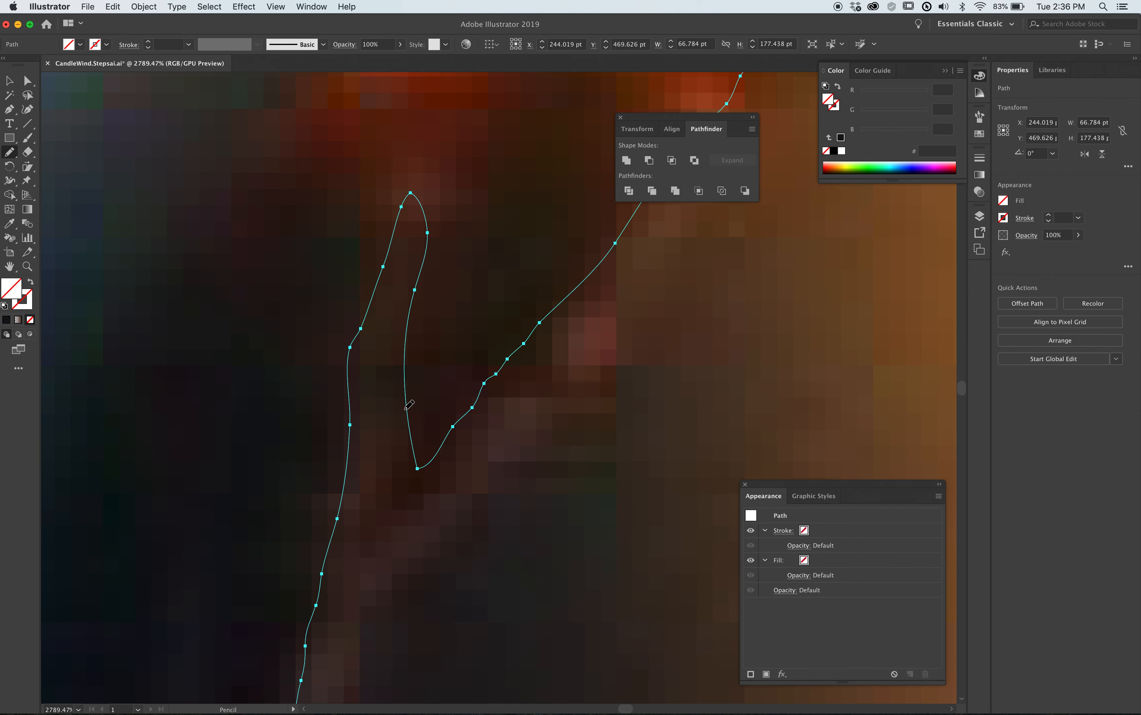
{"action": "key", "text": "i"}
{"action": "left_click", "coordinate": [584, 336]}
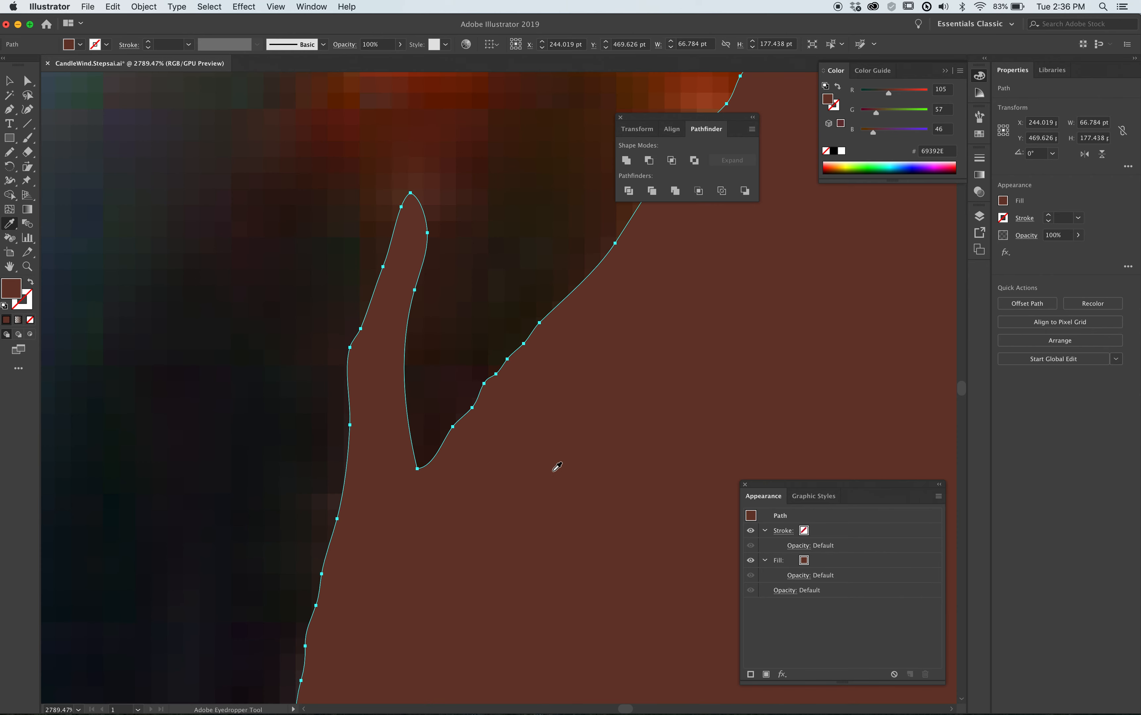
{"action": "left_click", "coordinate": [534, 539], "text": "alt+super"}
{"action": "left_click", "coordinate": [529, 541], "text": "alt+super"}
{"action": "left_click", "coordinate": [496, 427], "text": "alt+super"}
{"action": "left_click", "coordinate": [503, 416], "text": "alt+super"}
{"action": "left_click", "coordinate": [506, 406], "text": "alt+super"}
{"action": "left_click", "coordinate": [505, 406], "text": "alt+super"}
{"action": "left_click", "coordinate": [506, 406], "text": "alt+super"}
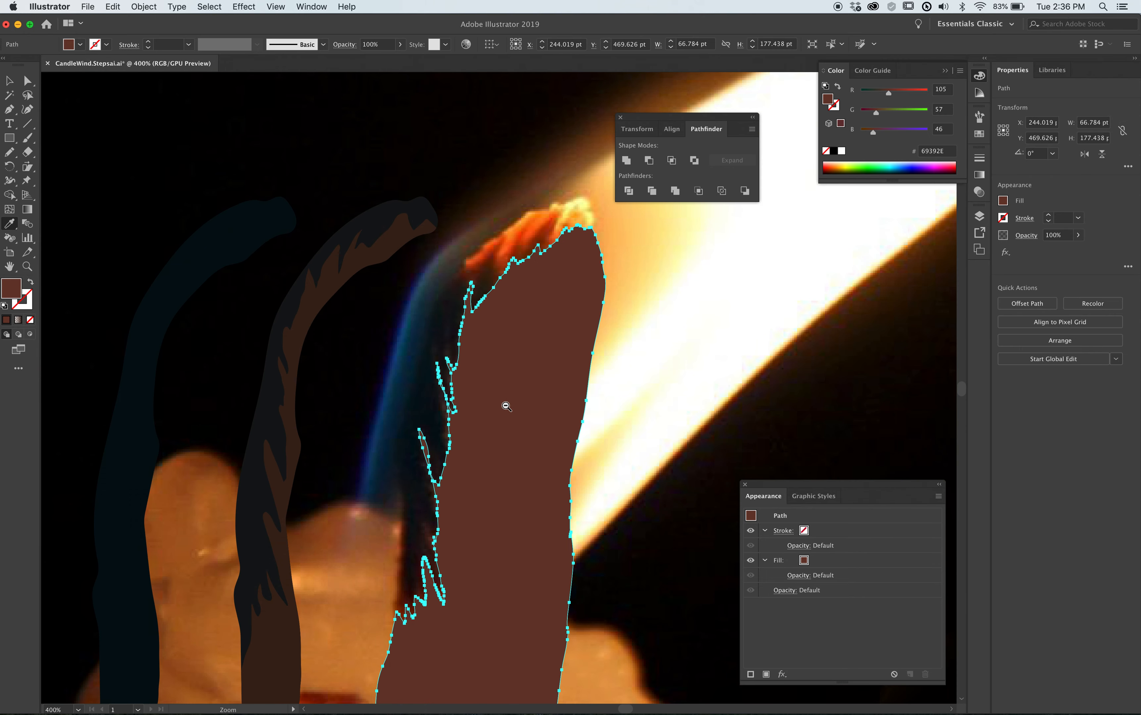
{"action": "left_click", "coordinate": [505, 406], "text": "alt+super"}
{"action": "left_click", "coordinate": [506, 406], "text": "alt+super"}
Move the reddish-brown shape onto the drawn wick and intersect it with an in-place copy of the dark brown shading using Pathfinder.
{"action": "key", "text": "super"}
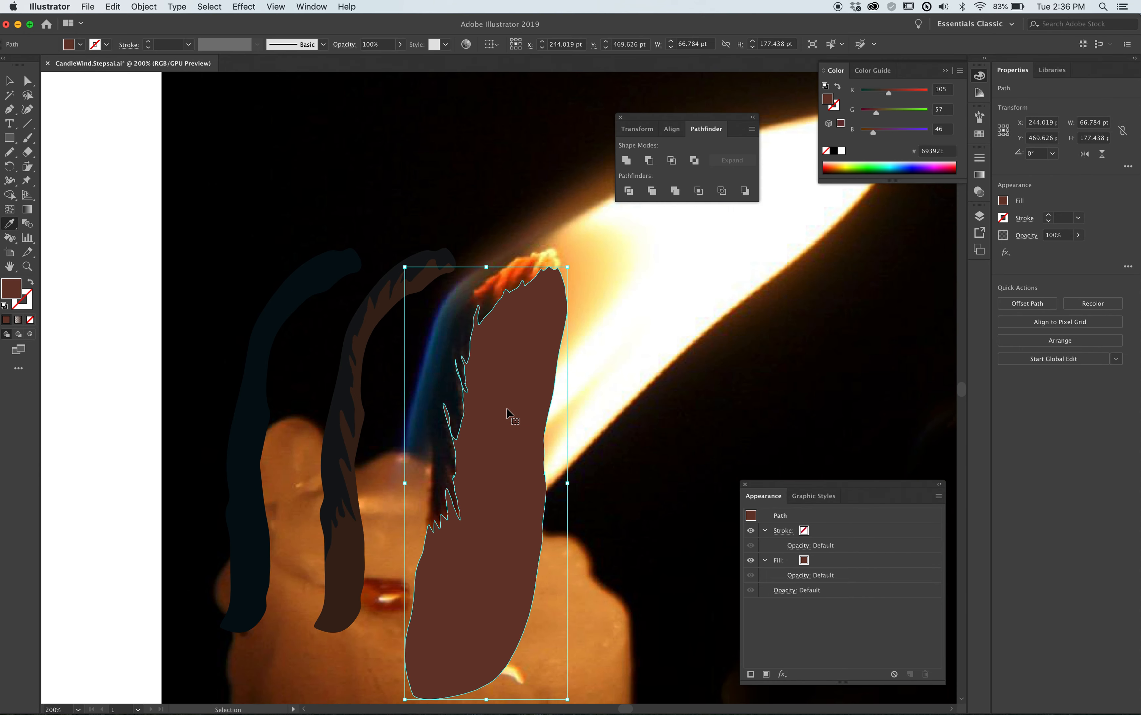
{"action": "left_click_drag", "start_coordinate": [510, 372], "coordinate": [405, 363]}
{"action": "left_click", "coordinate": [362, 251]}
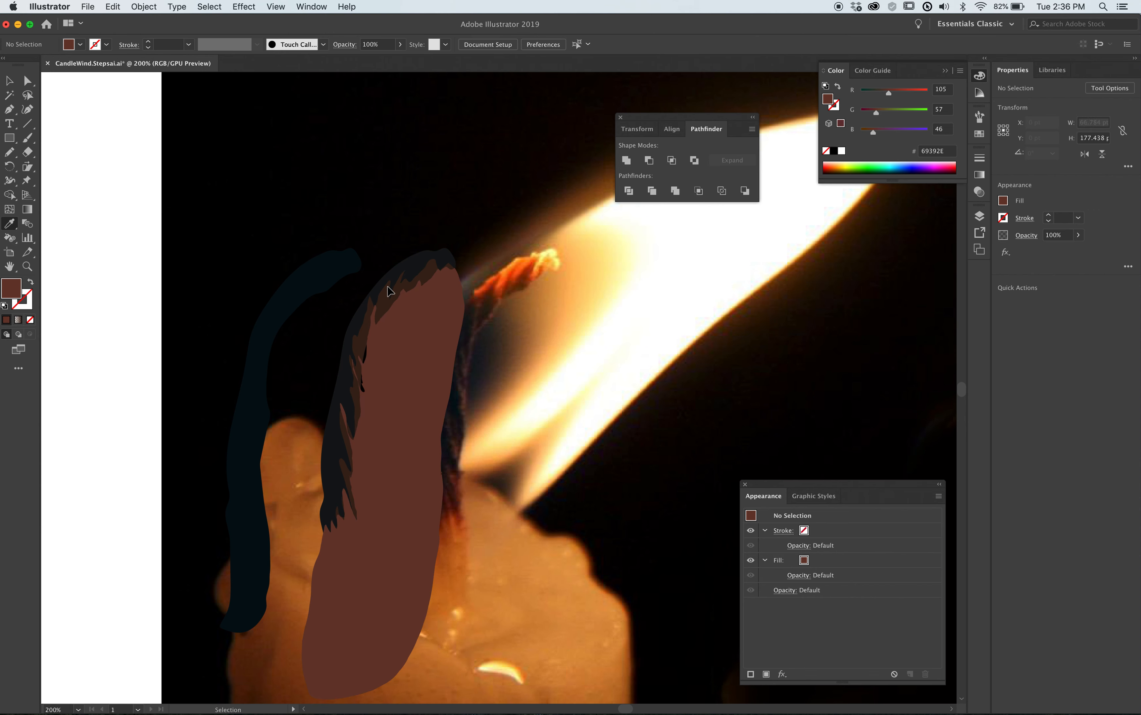
{"action": "left_click", "coordinate": [391, 301]}
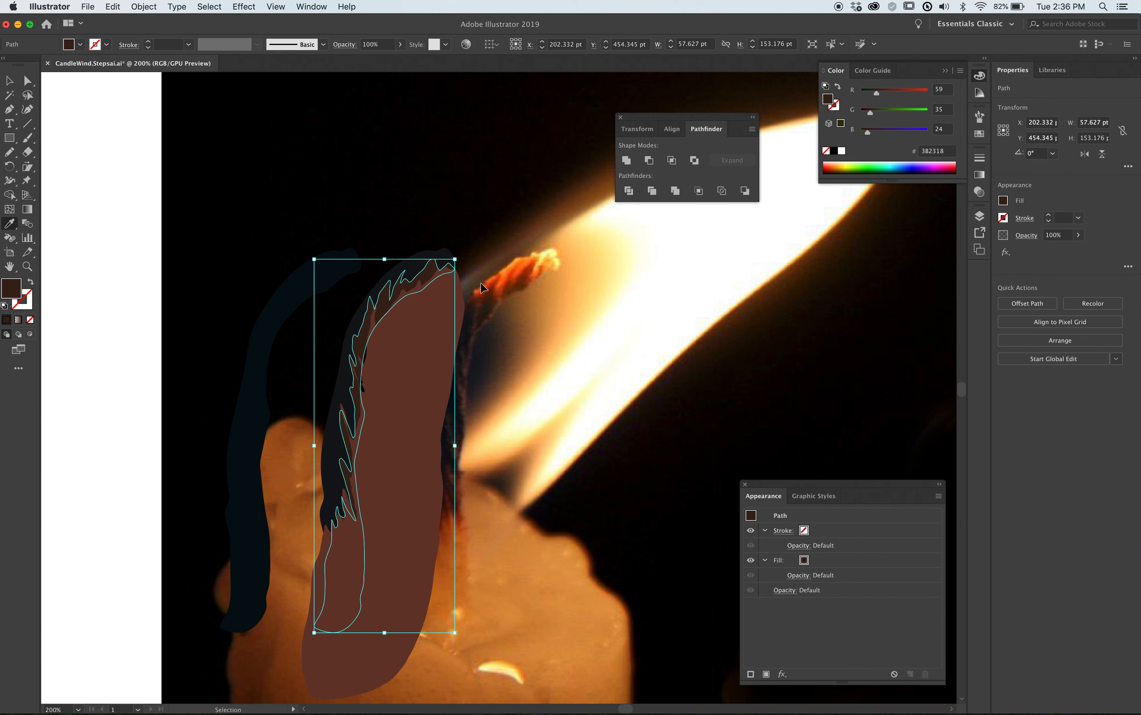
{"action": "key", "text": "i"}
{"action": "key", "text": "super"}
{"action": "left_click", "coordinate": [432, 389], "text": "shift+super"}
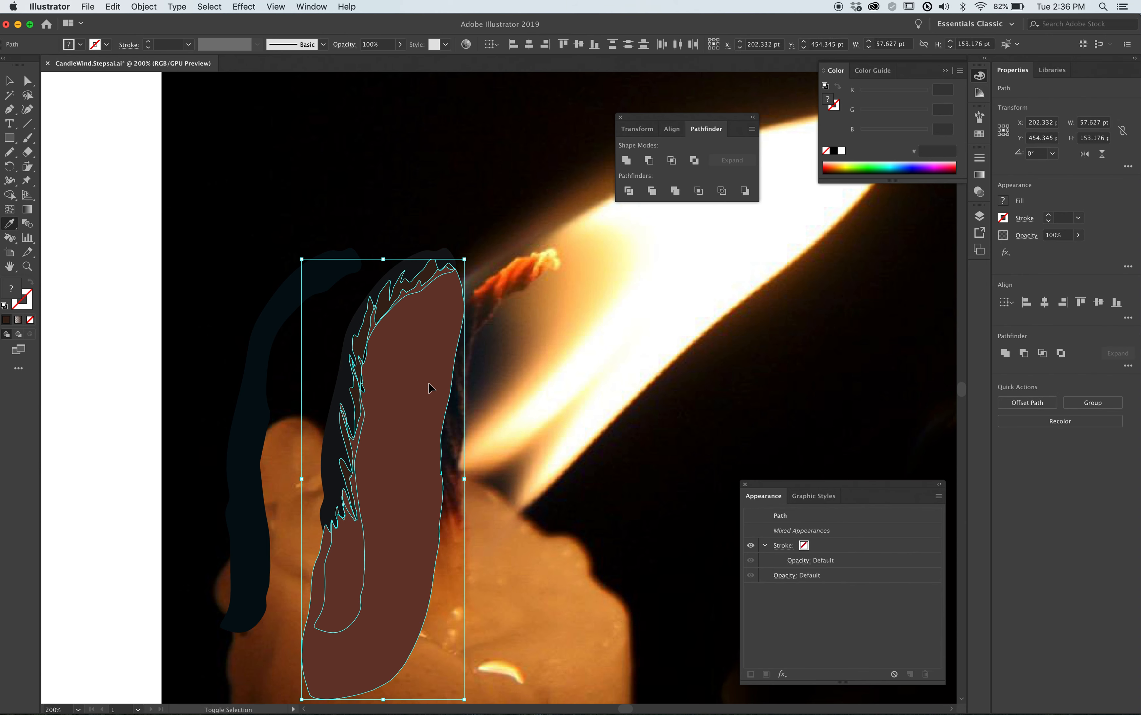
{"action": "left_click", "coordinate": [672, 162]}
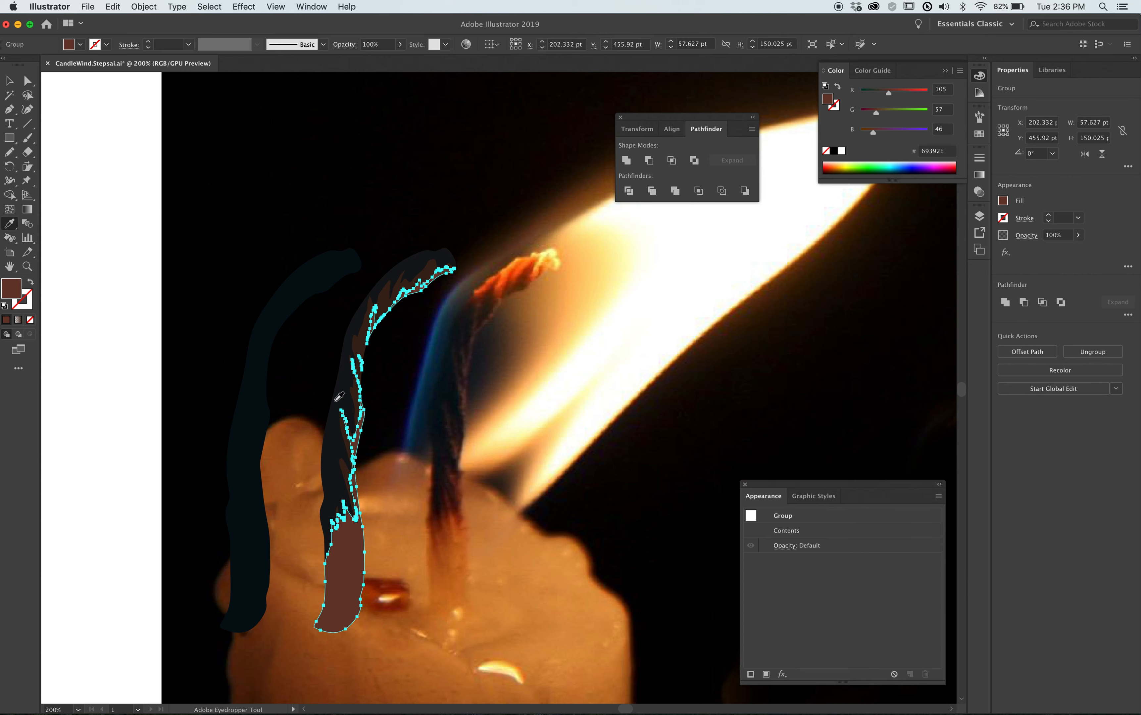
{"action": "key", "text": "super+shift+a"}
Move the plain dark wick and the layered wick off the photo onto the white artboard, with the layered one left of the plain one.
{"action": "left_click_drag", "start_coordinate": [333, 466], "coordinate": [473, 392]}
{"action": "left_click_drag", "start_coordinate": [407, 222], "coordinate": [260, 225]}
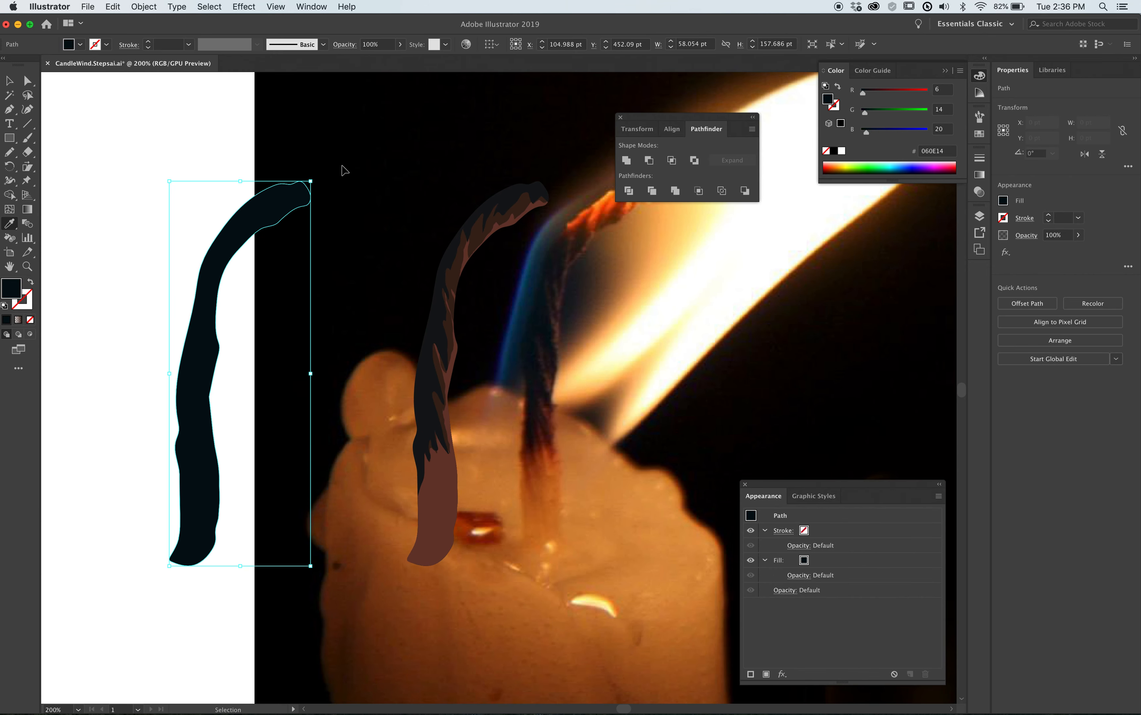
{"action": "left_click_drag", "start_coordinate": [362, 145], "coordinate": [483, 525]}
{"action": "left_click_drag", "start_coordinate": [426, 472], "coordinate": [112, 532]}
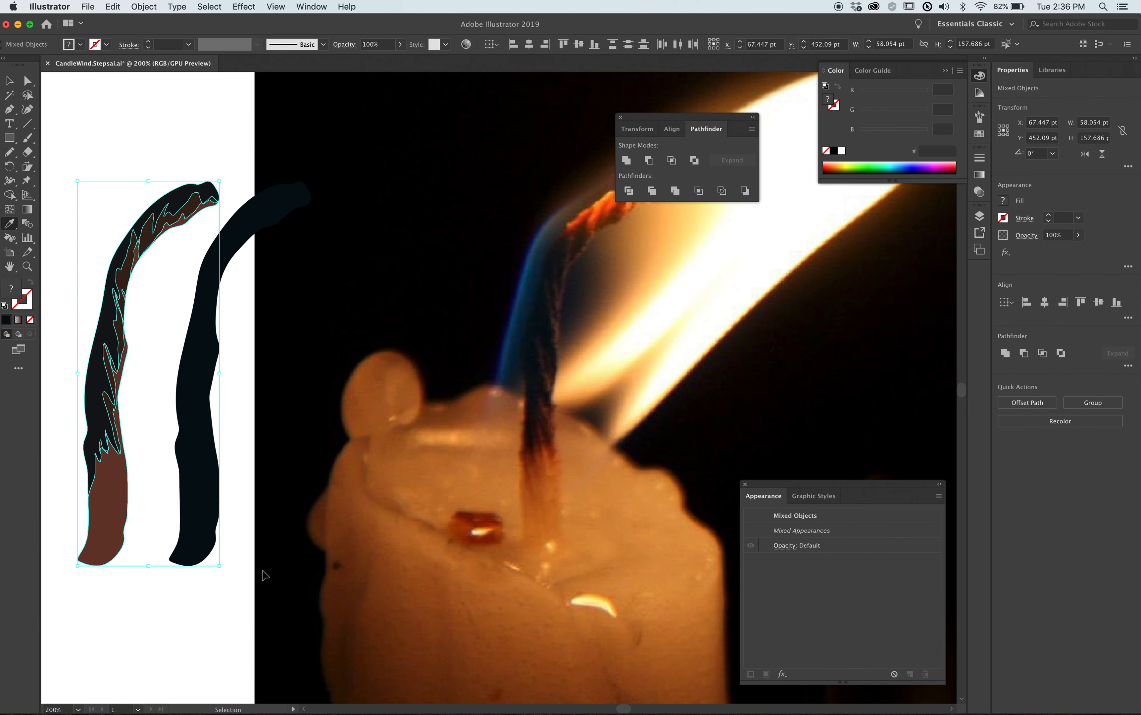
{"action": "left_click", "coordinate": [196, 610]}
Switch the colour sliders to CMYK and lighten the dark brown shading to C 40.96, M 55.89, Y 60.26, K 55.
{"action": "key", "text": "z"}
{"action": "left_click_drag", "start_coordinate": [124, 207], "coordinate": [198, 331]}
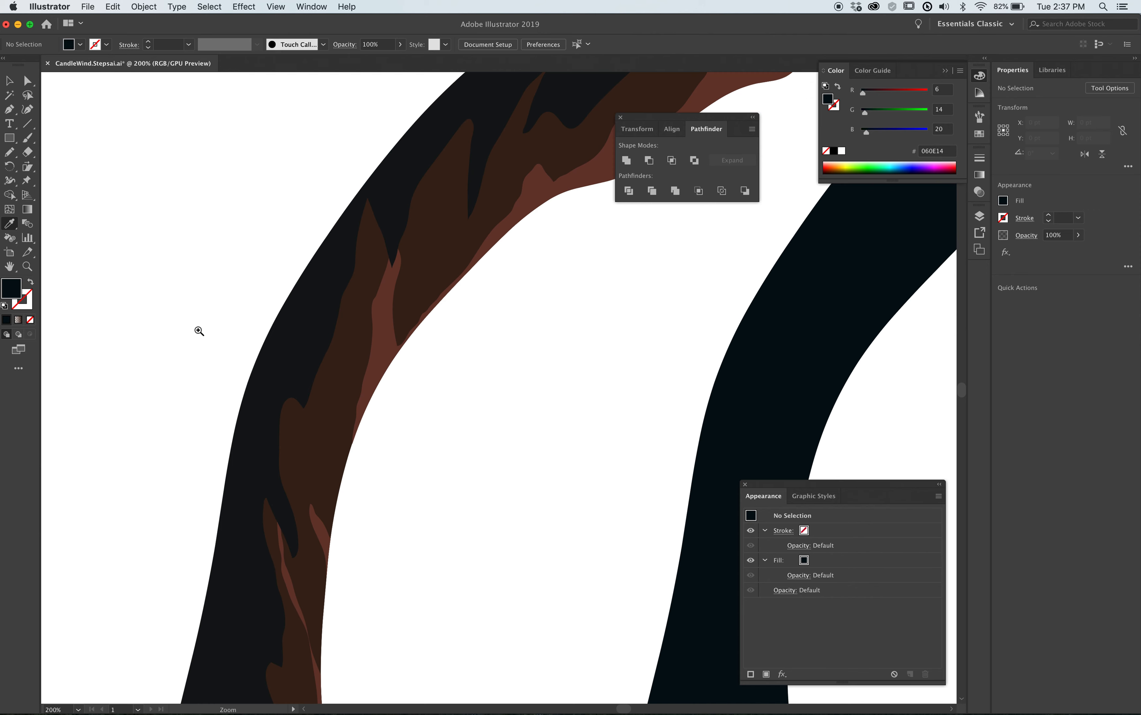
{"action": "left_click", "coordinate": [352, 372], "text": "super"}
{"action": "left_click", "coordinate": [961, 71]}
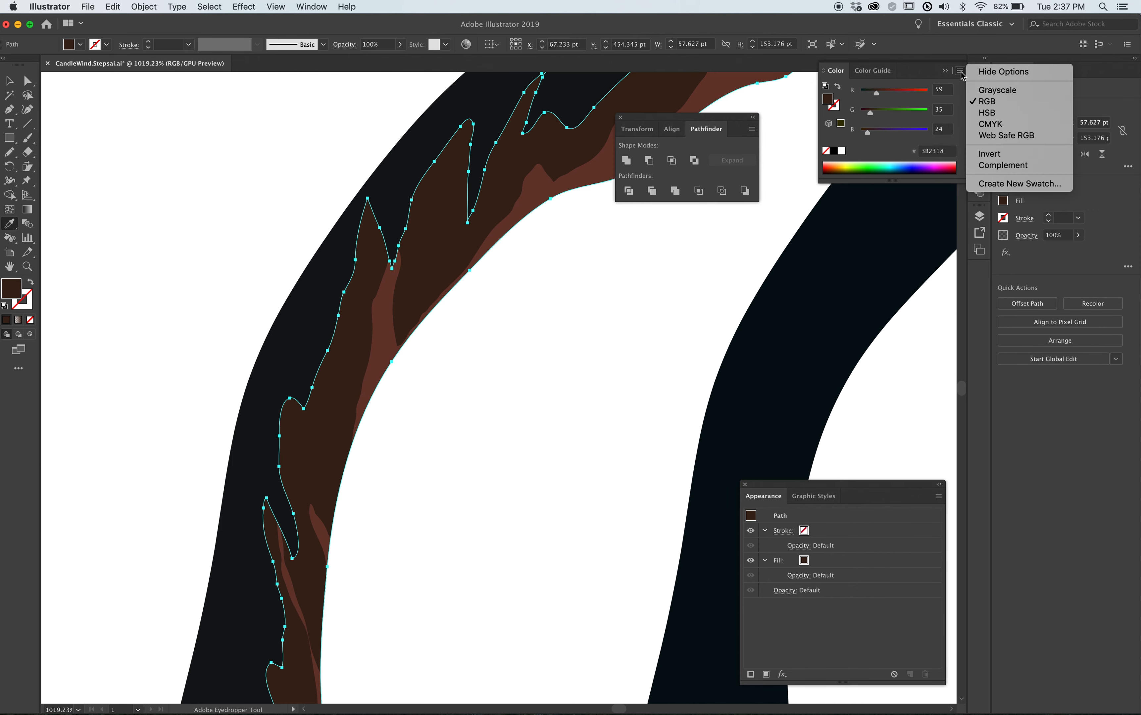
{"action": "key", "text": "Escape"}
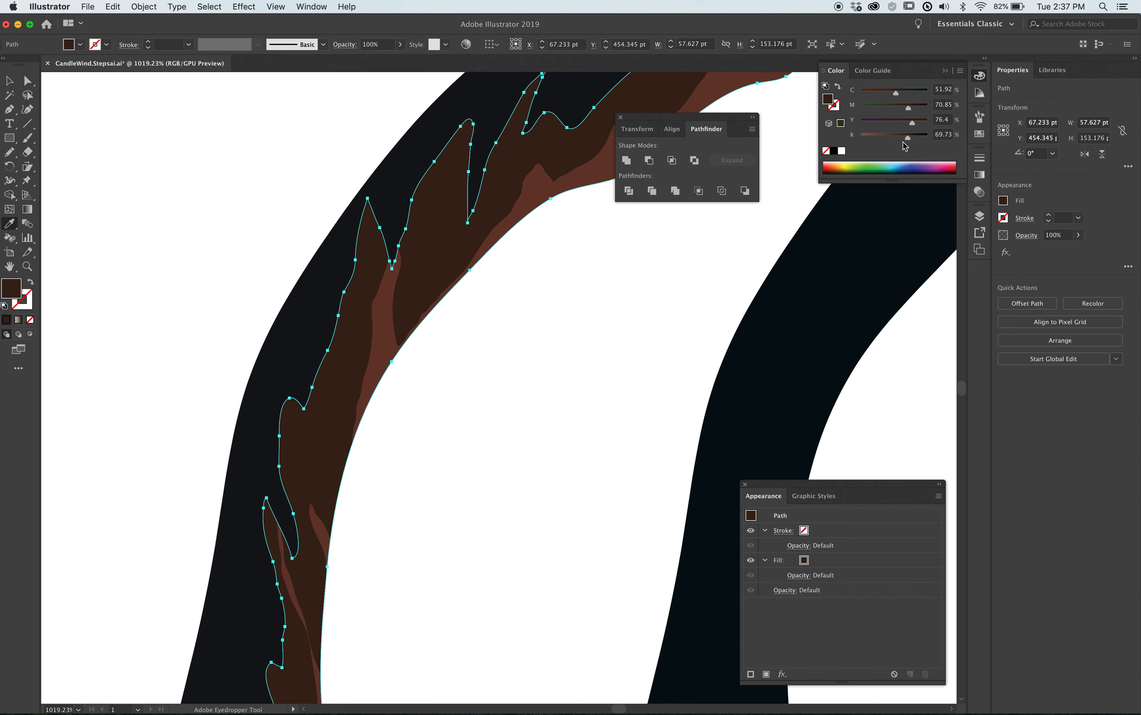
{"action": "left_click_drag", "start_coordinate": [909, 132], "coordinate": [899, 142]}
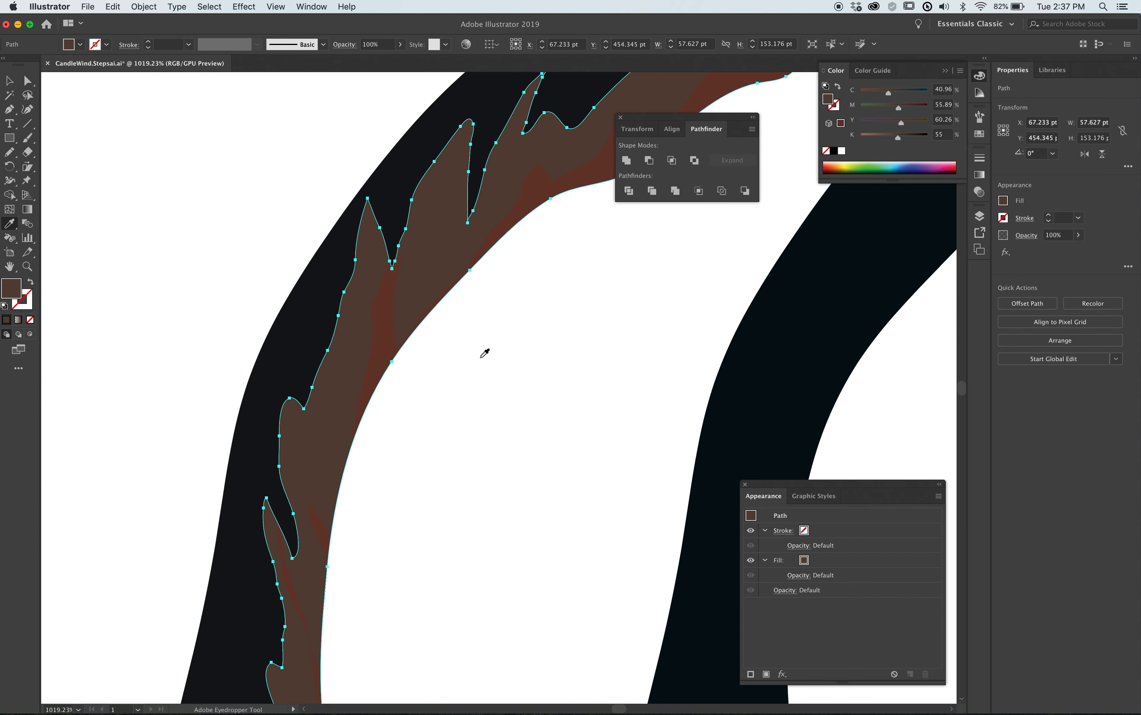
Lighten the reddish-brown shading group to C 28.43, M 54.19, Y 54.39, K 32.
{"action": "left_click", "coordinate": [383, 355], "text": "super"}
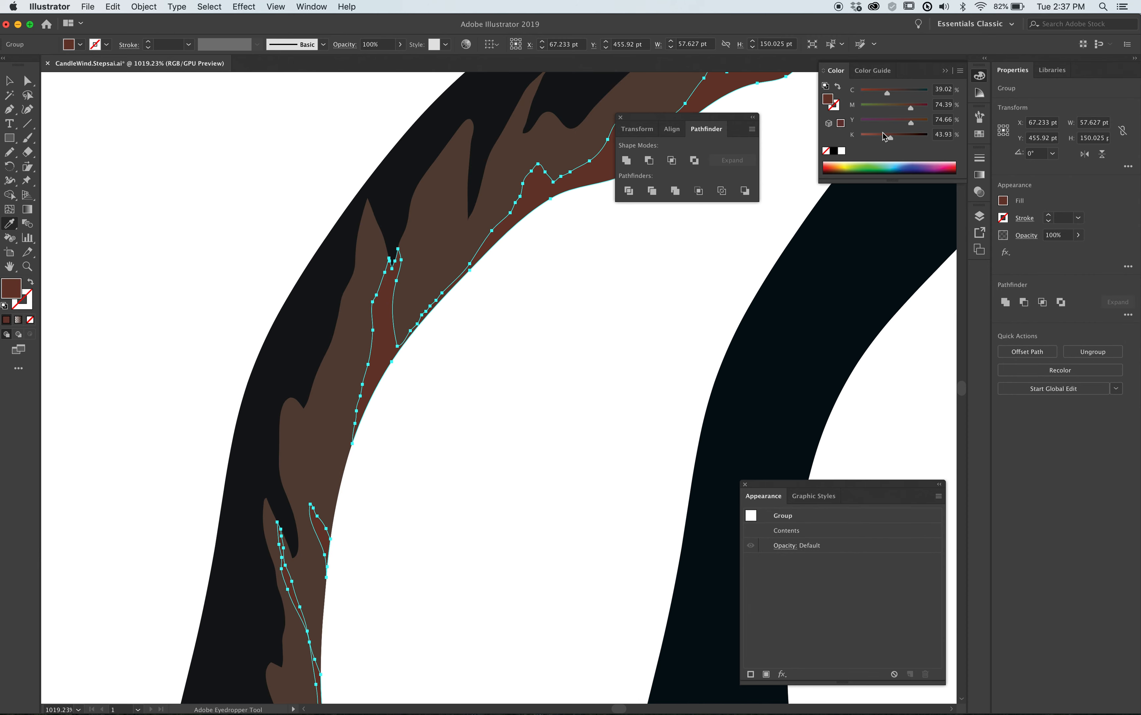
{"action": "left_click_drag", "start_coordinate": [891, 142], "coordinate": [883, 142]}
{"action": "left_click", "coordinate": [602, 365], "text": "super"}
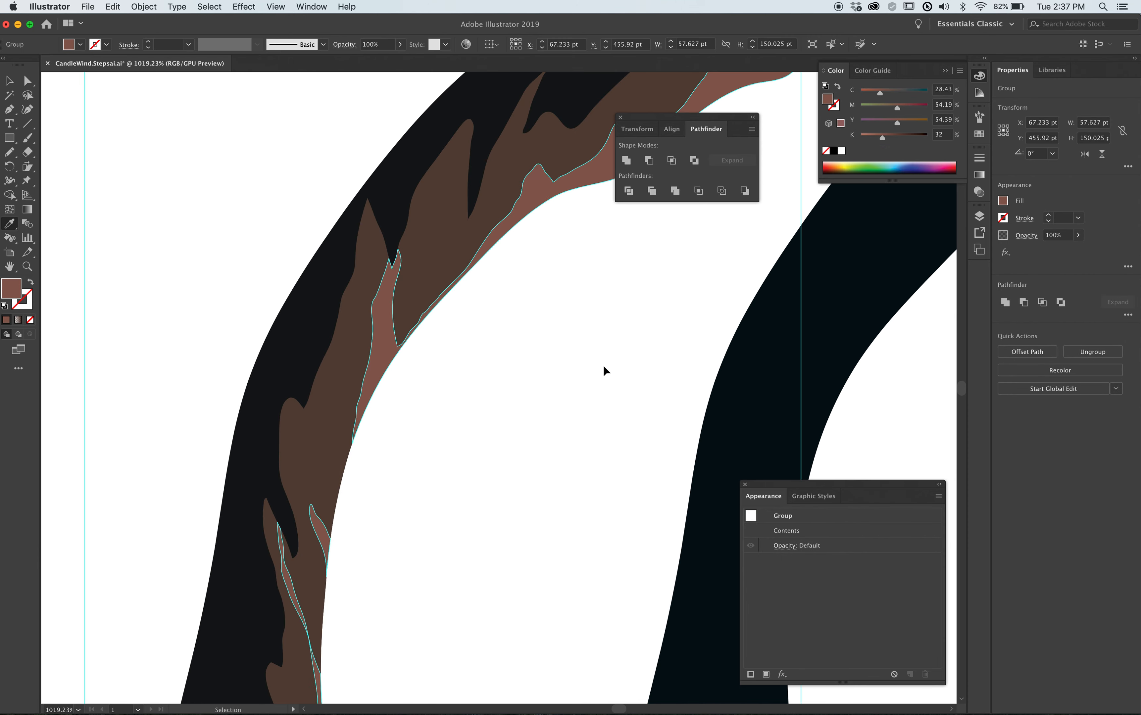
{"action": "left_click", "coordinate": [486, 404], "text": "alt+super"}
{"action": "left_click", "coordinate": [480, 403], "text": "alt+super"}
{"action": "left_click", "coordinate": [480, 404], "text": "alt+super"}
Undo the lightening of both brown shading fills on the layered wick.
{"action": "left_click_drag", "start_coordinate": [517, 397], "coordinate": [436, 347]}
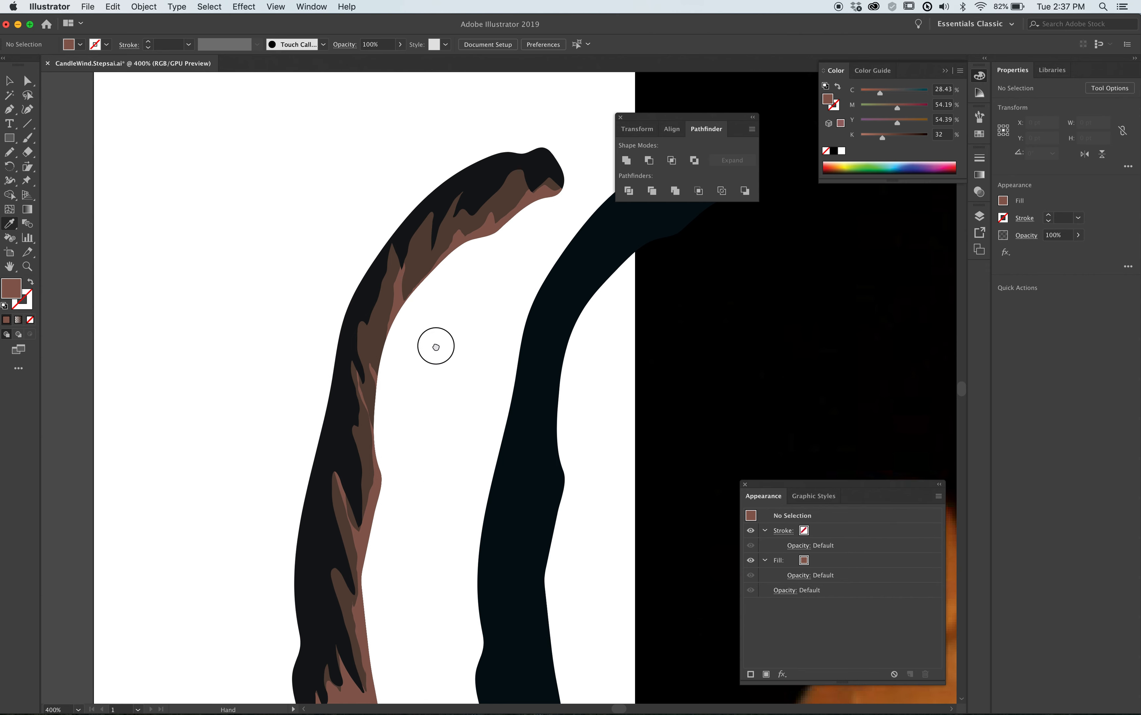
{"action": "left_click", "coordinate": [411, 466], "text": "alt+super"}
{"action": "left_click", "coordinate": [446, 509], "text": "alt+super"}
{"action": "left_click_drag", "start_coordinate": [473, 487], "coordinate": [384, 513]}
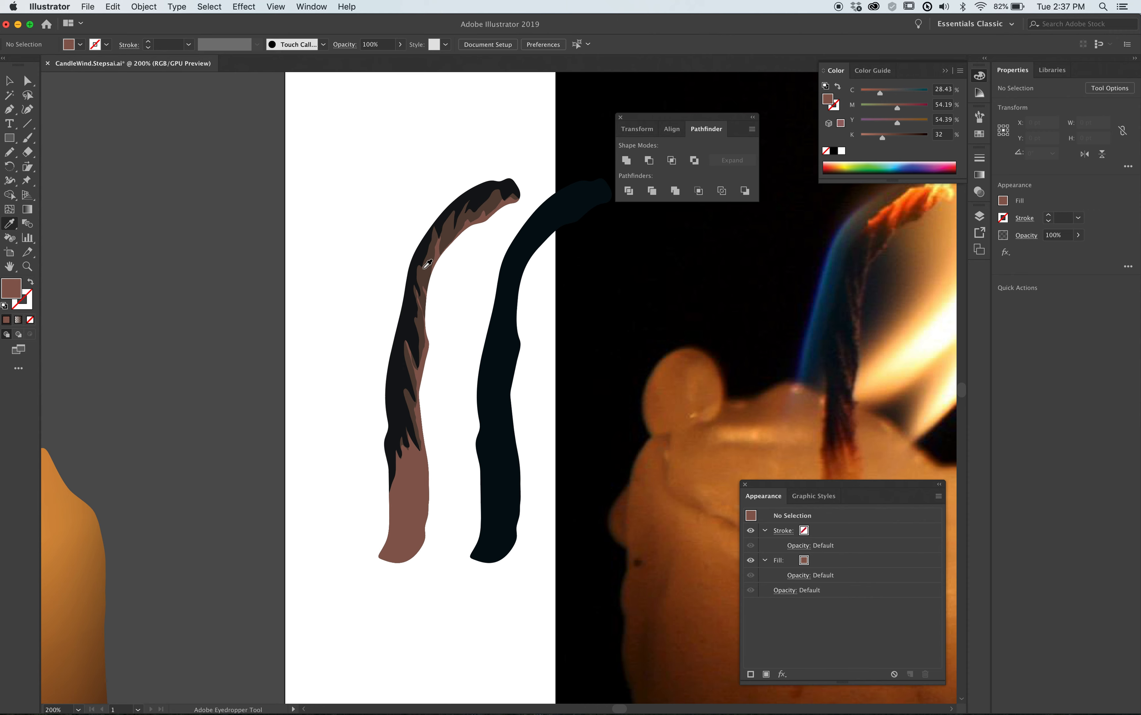
{"action": "key", "text": "super+z"}
{"action": "key", "text": "super+z"}
{"action": "key", "text": "super+z"}
{"action": "key", "text": "super+z"}
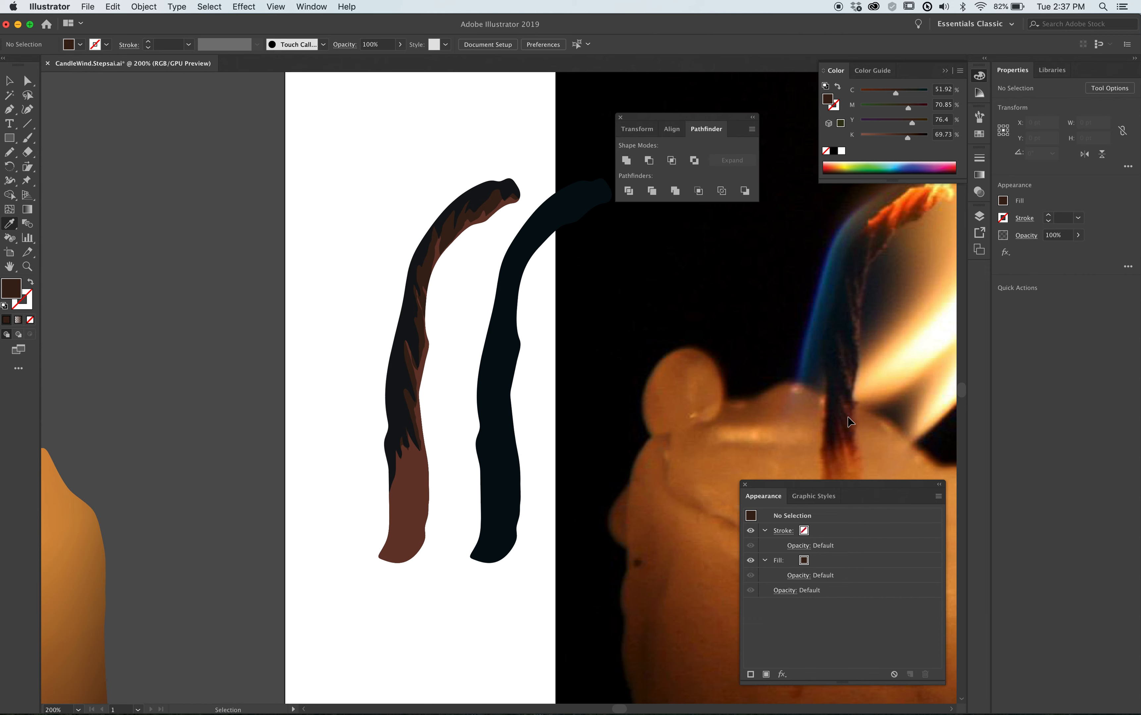
Draw a jagged-topped closed shape about 35 × 63 pt over the photographed wick's base and fill it with sampled orange-brown, CMYK 25.2, 78.57, 100, 17.48.
{"action": "left_click_drag", "start_coordinate": [728, 431], "coordinate": [619, 372]}
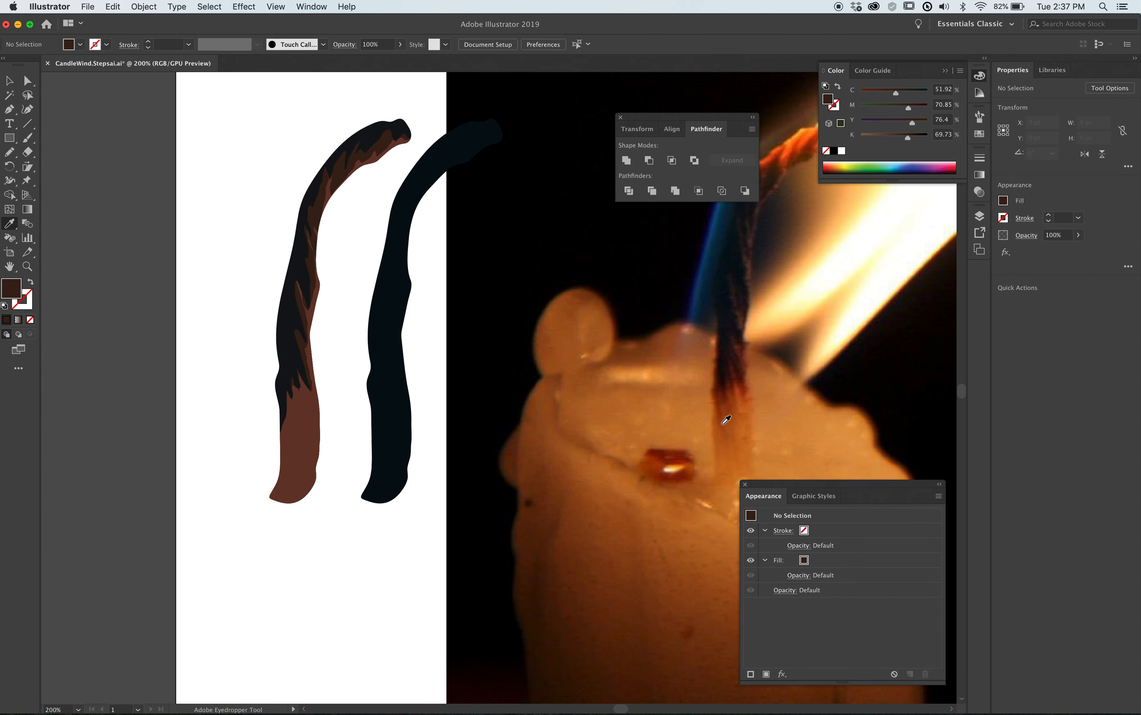
{"action": "left_click_drag", "start_coordinate": [692, 430], "coordinate": [611, 448]}
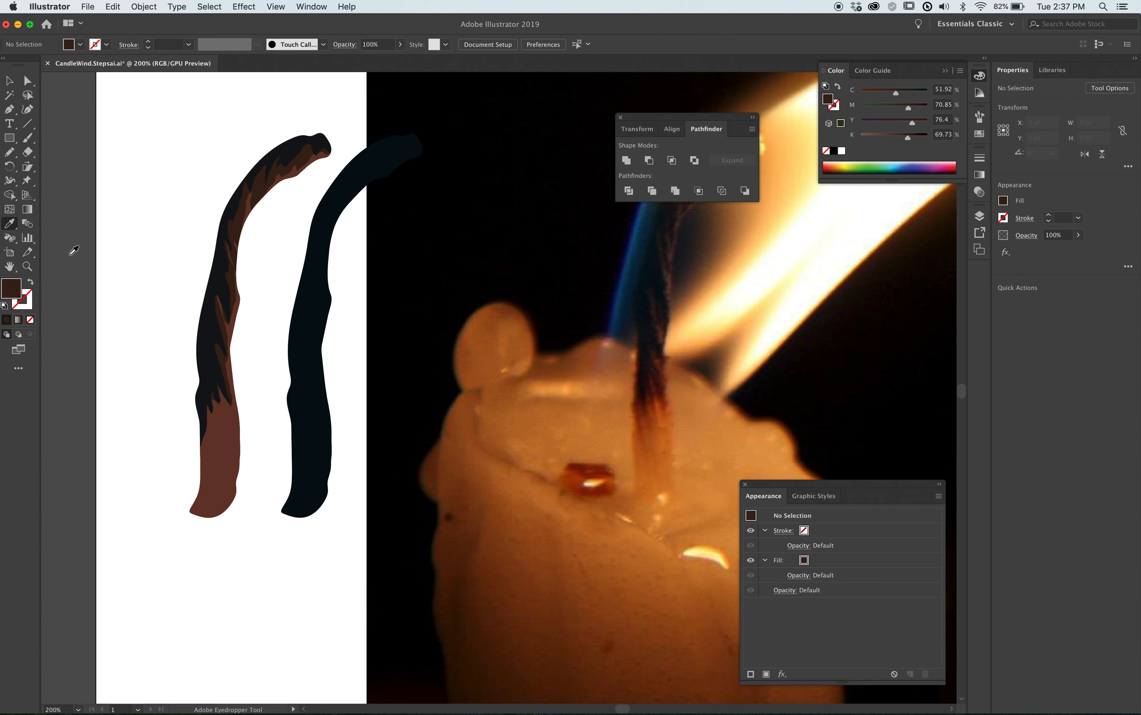
{"action": "key", "text": "n"}
{"action": "mouse_move", "coordinate": [678, 422]}
{"action": "left_mouse_down"}
{"action": "mouse_move", "coordinate": [664, 415]}
{"action": "mouse_move", "coordinate": [658, 398]}
{"action": "mouse_move", "coordinate": [653, 414]}
{"action": "mouse_move", "coordinate": [639, 406]}
{"action": "mouse_move", "coordinate": [628, 425]}
{"action": "mouse_move", "coordinate": [615, 488]}
{"action": "mouse_move", "coordinate": [629, 539]}
{"action": "mouse_move", "coordinate": [675, 541]}
{"action": "mouse_move", "coordinate": [699, 468]}
{"action": "mouse_move", "coordinate": [676, 417]}
{"action": "left_mouse_up"}
{"action": "key", "text": "i"}
{"action": "left_click", "coordinate": [649, 427]}
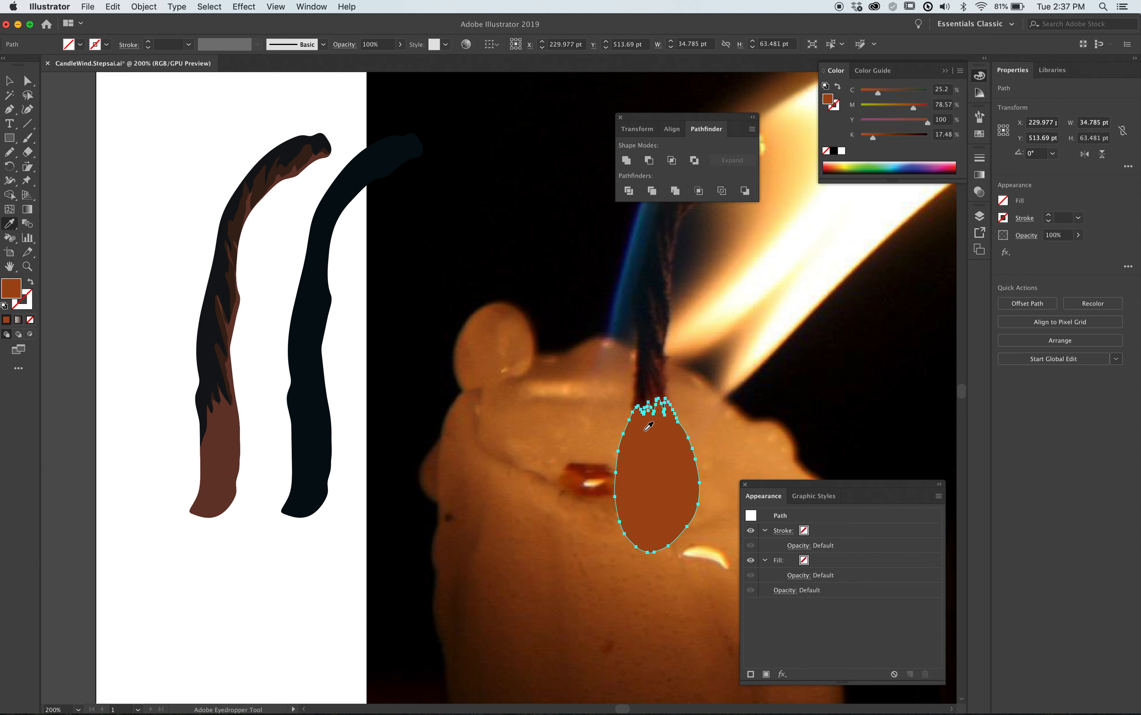
Move the orange-brown shape onto the layered wick's base and intersect it with an in-place copy of the near-black wick using Pathfinder.
{"action": "mouse_move", "coordinate": [636, 516]}
{"action": "left_mouse_down"}
{"action": "mouse_move", "coordinate": [189, 523]}
{"action": "mouse_move", "coordinate": [233, 511]}
{"action": "left_mouse_up"}
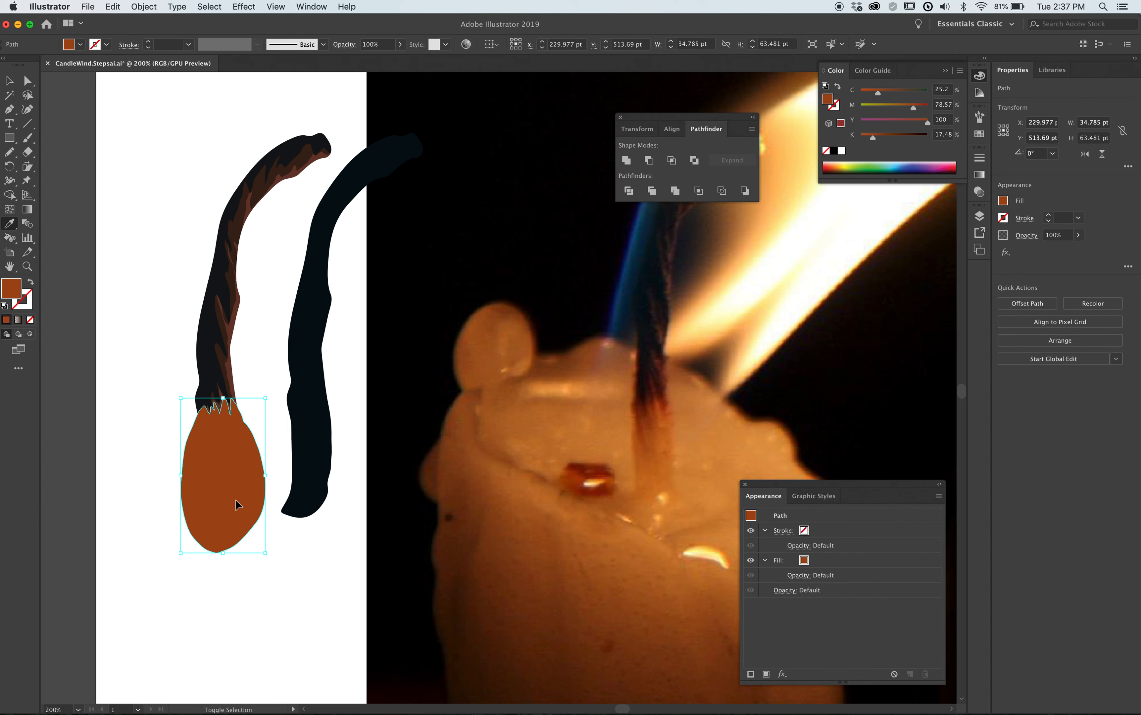
{"action": "left_click", "coordinate": [259, 381]}
{"action": "left_click", "coordinate": [211, 352]}
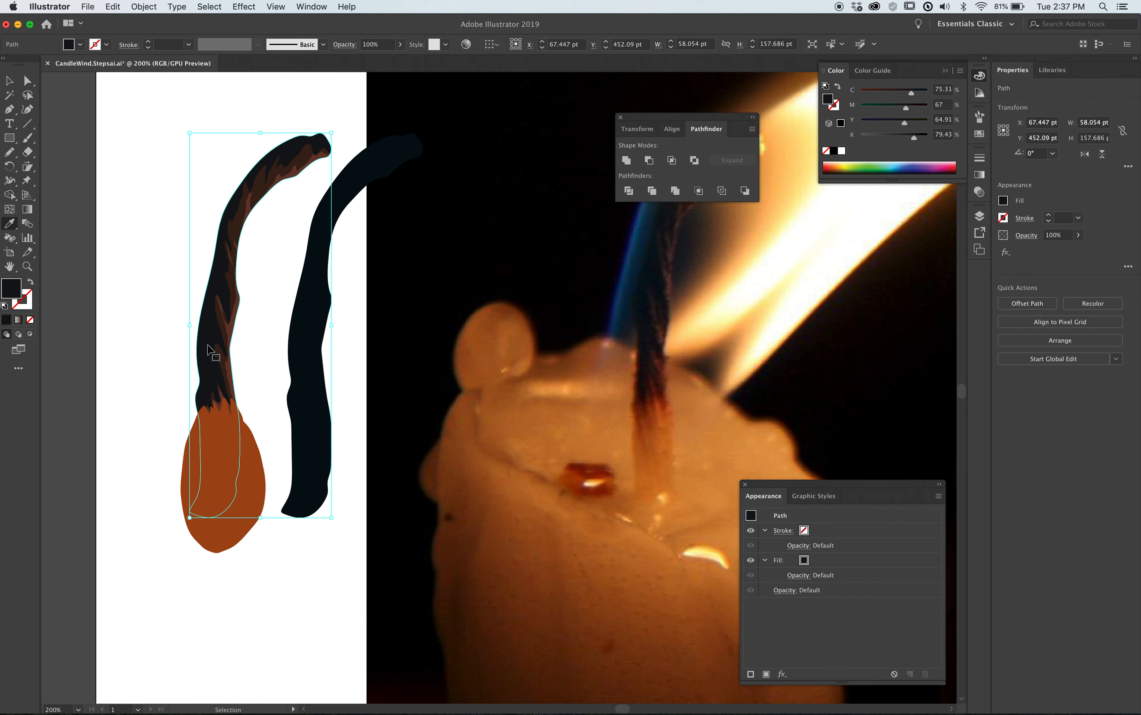
{"action": "left_click", "coordinate": [251, 489], "text": "shift+super"}
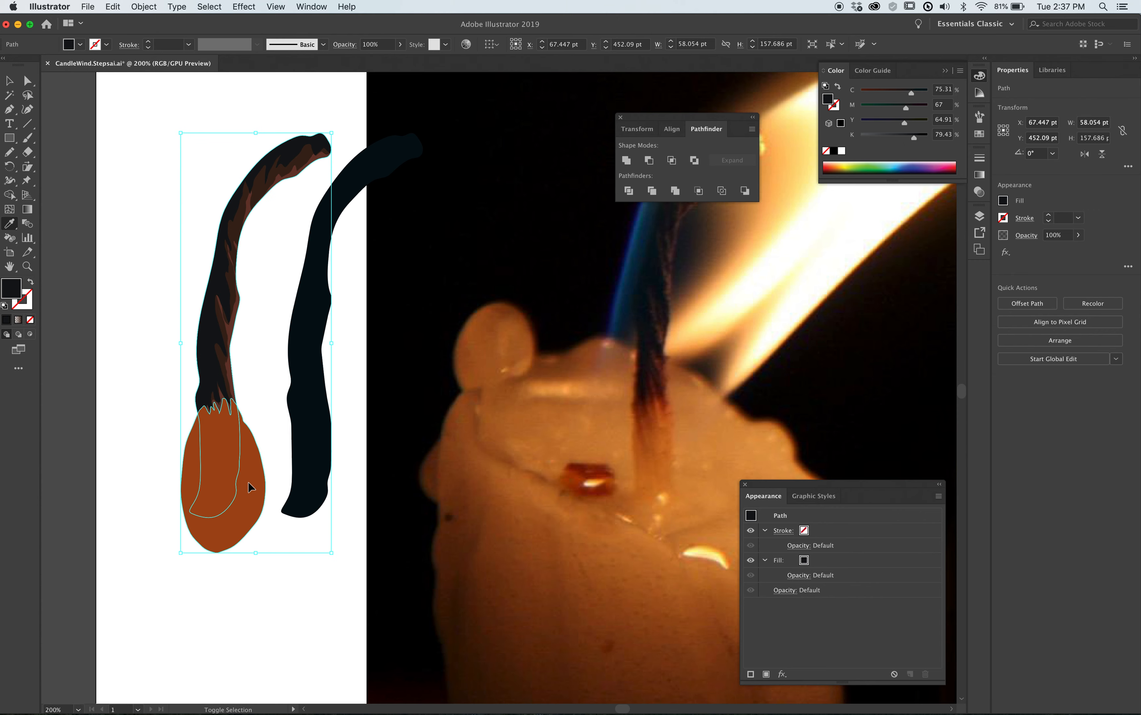
{"action": "left_click", "coordinate": [673, 161]}
{"action": "left_click", "coordinate": [181, 326], "text": "super"}
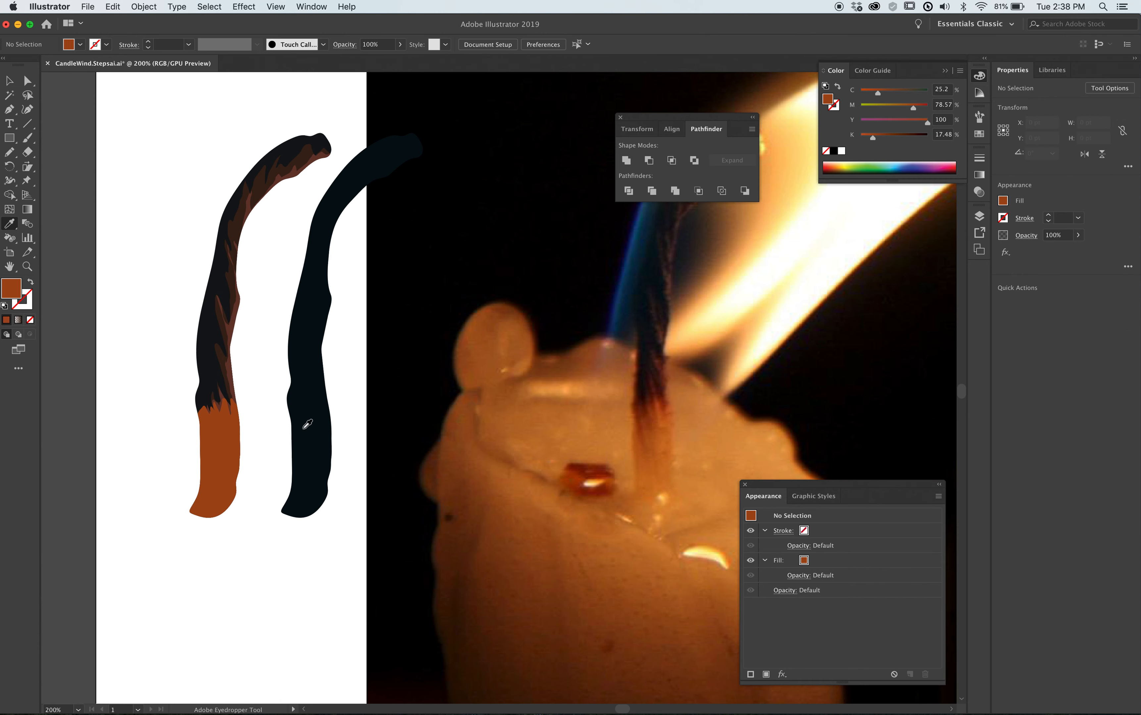
{"action": "key", "text": "super+space"}
{"action": "left_click_drag", "start_coordinate": [185, 347], "coordinate": [283, 558]}
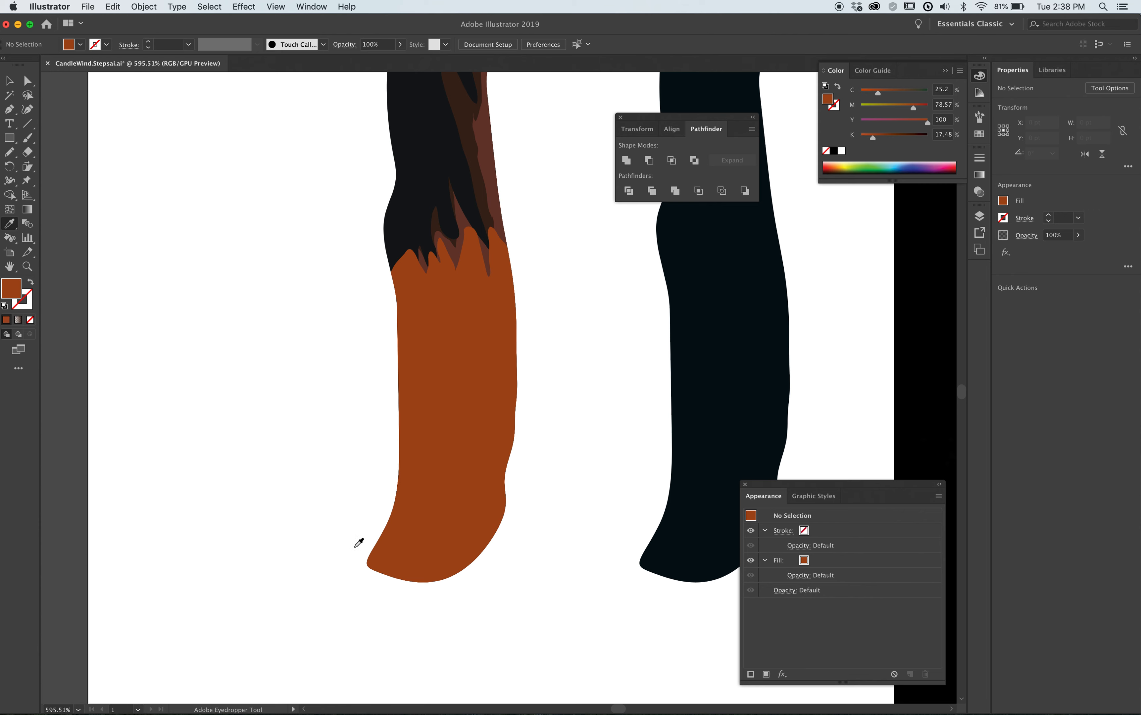
Draw a jagged-topped closed shape about 37 × 54 pt around the layered wick's base and fill it with photo-sampled red-orange, CMYK 20.82, 79.35, 100, 10.29.
{"action": "key", "text": "n"}
{"action": "mouse_move", "coordinate": [536, 337]}
{"action": "left_mouse_down"}
{"action": "mouse_move", "coordinate": [508, 257]}
{"action": "mouse_move", "coordinate": [499, 332]}
{"action": "mouse_move", "coordinate": [464, 250]}
{"action": "mouse_move", "coordinate": [453, 391]}
{"action": "mouse_move", "coordinate": [445, 262]}
{"action": "mouse_move", "coordinate": [432, 276]}
{"action": "mouse_move", "coordinate": [428, 366]}
{"action": "mouse_move", "coordinate": [412, 271]}
{"action": "mouse_move", "coordinate": [358, 417]}
{"action": "mouse_move", "coordinate": [325, 595]}
{"action": "mouse_move", "coordinate": [422, 639]}
{"action": "mouse_move", "coordinate": [572, 531]}
{"action": "mouse_move", "coordinate": [565, 267]}
{"action": "mouse_move", "coordinate": [526, 255]}
{"action": "mouse_move", "coordinate": [507, 261]}
{"action": "mouse_move", "coordinate": [534, 337]}
{"action": "mouse_move", "coordinate": [535, 309]}
{"action": "left_mouse_up"}
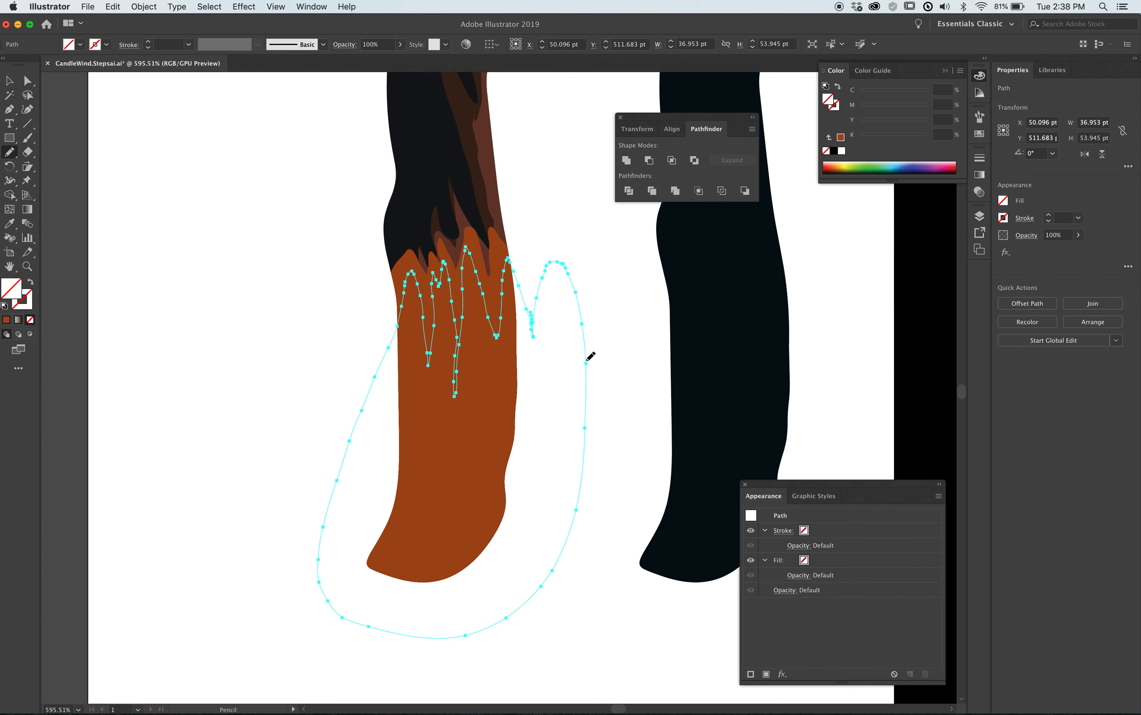
{"action": "key", "text": "super+minus"}
{"action": "key", "text": "super+minus"}
{"action": "key", "text": "super+minus"}
{"action": "key", "text": "super+minus"}
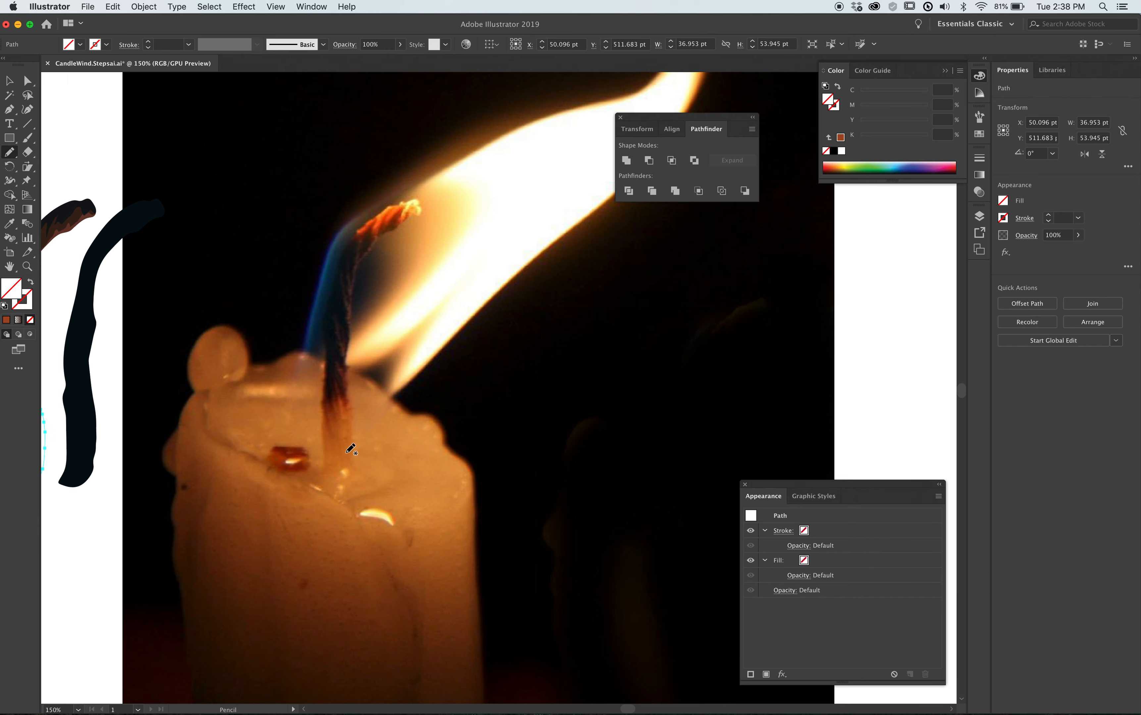
{"action": "key", "text": "i"}
{"action": "left_click", "coordinate": [343, 408]}
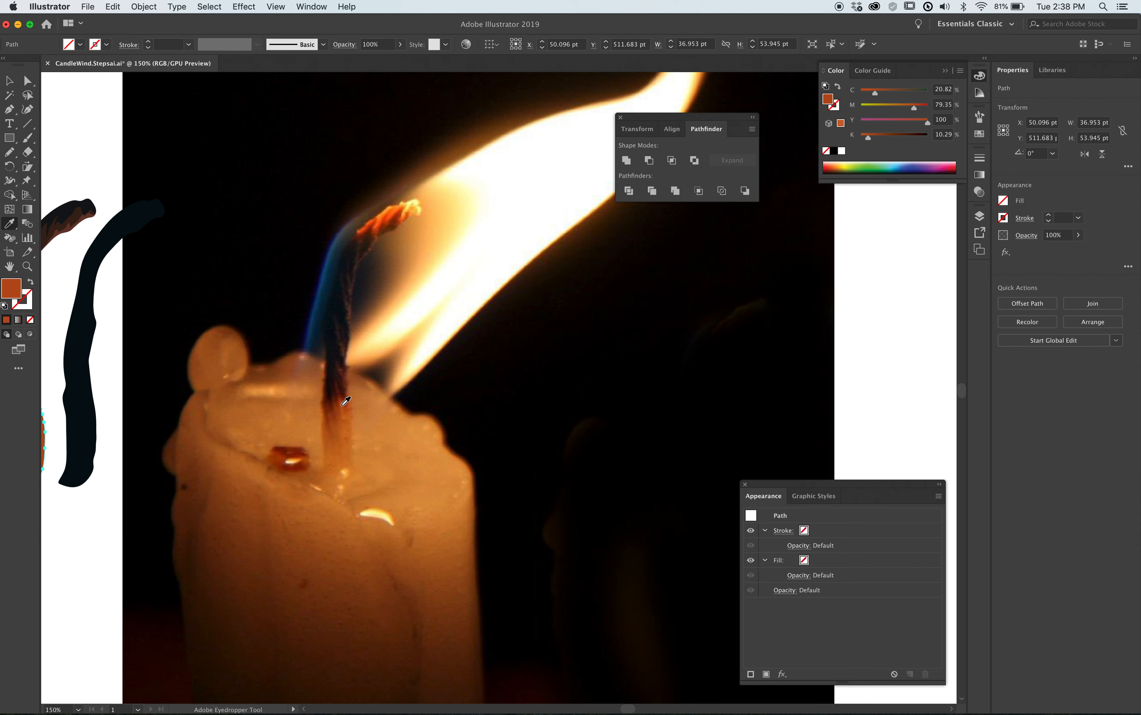
Refill the new jagged shape with the lighter orange sampled from the photographed wick's base, CMYK 17.29, 65.46, 100, 4.12.
{"action": "left_click_drag", "start_coordinate": [158, 401], "coordinate": [540, 372]}
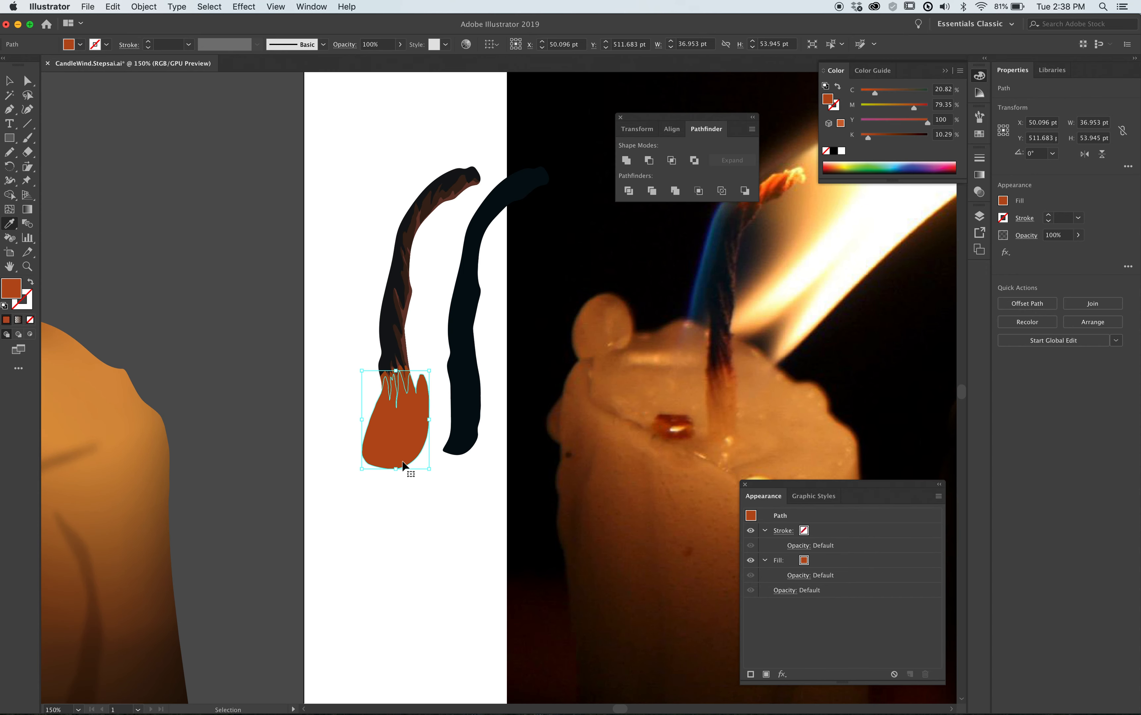
{"action": "left_click", "coordinate": [402, 493], "text": "super"}
{"action": "left_click", "coordinate": [400, 448], "text": "super"}
{"action": "left_click", "coordinate": [736, 403]}
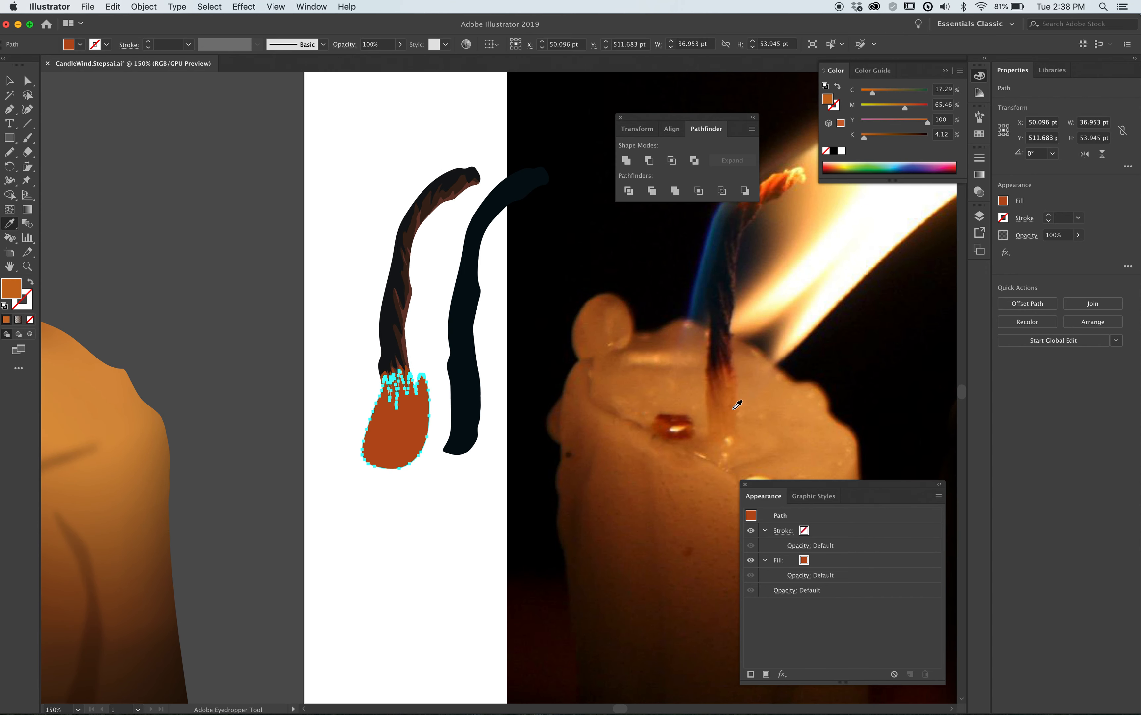
Trim the lighter orange shape to the wick by intersecting it with an in-place copy of the orange-brown base shape using Pathfinder.
{"action": "left_click", "coordinate": [428, 360], "text": "super"}
{"action": "left_click", "coordinate": [407, 372], "text": "super"}
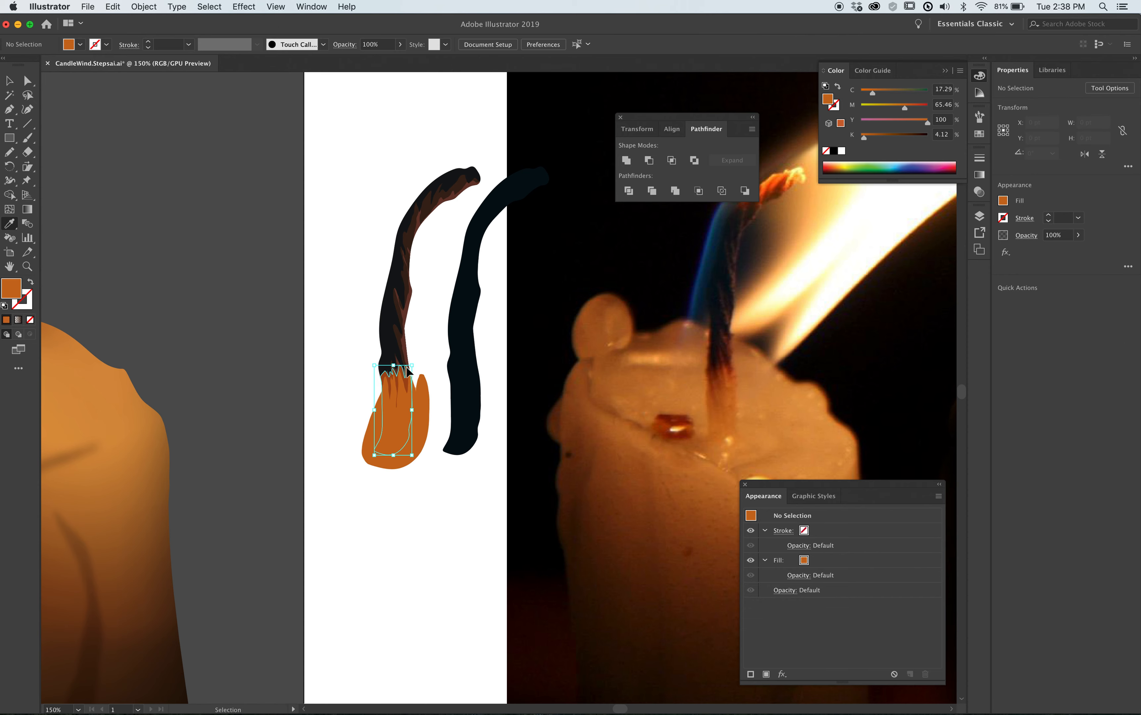
{"action": "left_click_drag", "start_coordinate": [356, 331], "coordinate": [479, 454]}
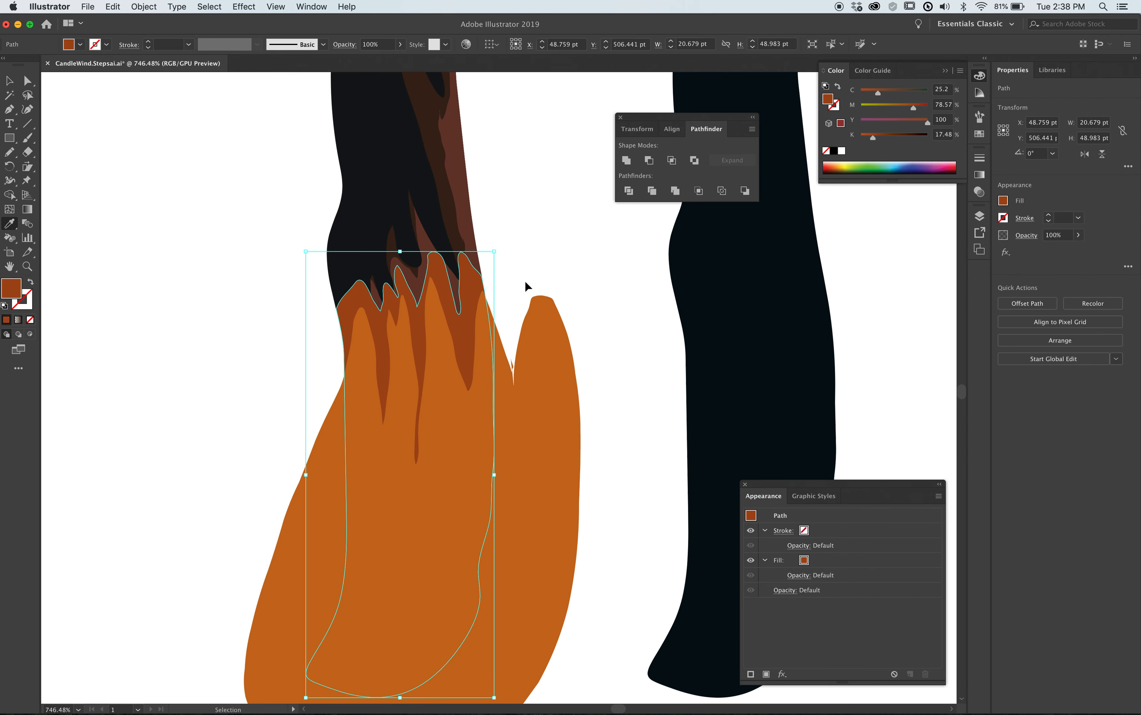
{"action": "left_click", "coordinate": [539, 420], "text": "shift+super"}
{"action": "left_click", "coordinate": [671, 161]}
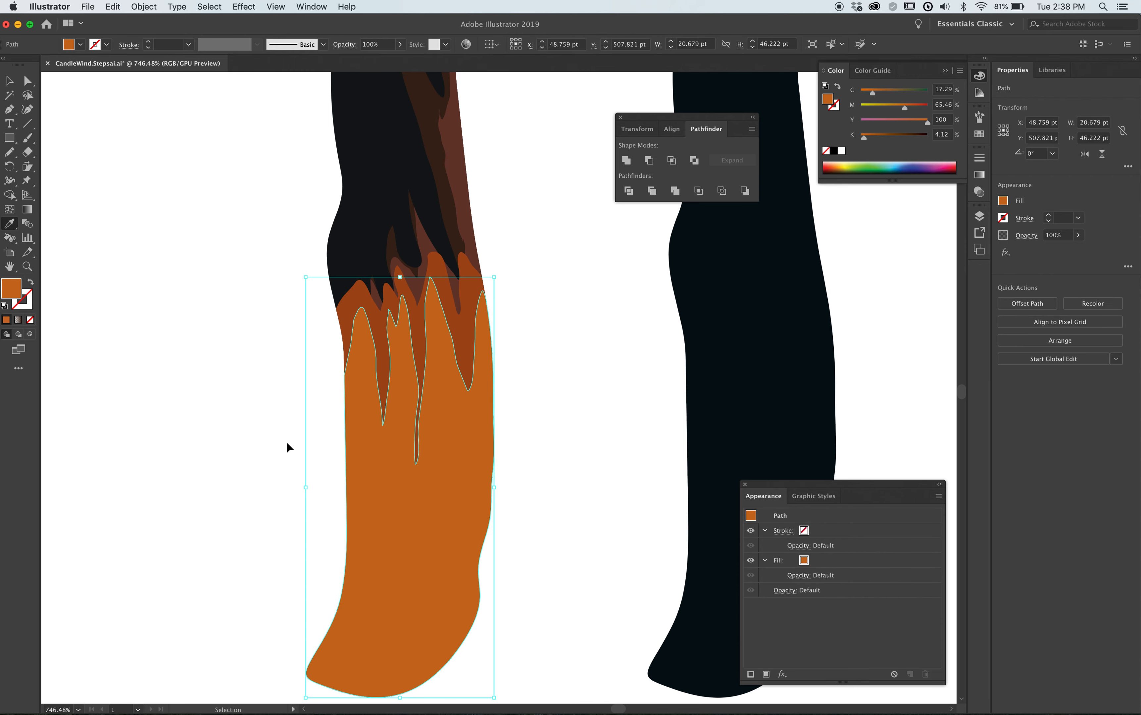
{"action": "left_click", "coordinate": [284, 446], "text": "super"}
{"action": "left_click", "coordinate": [492, 402], "text": "alt+super"}
{"action": "left_click", "coordinate": [492, 402], "text": "alt+super"}
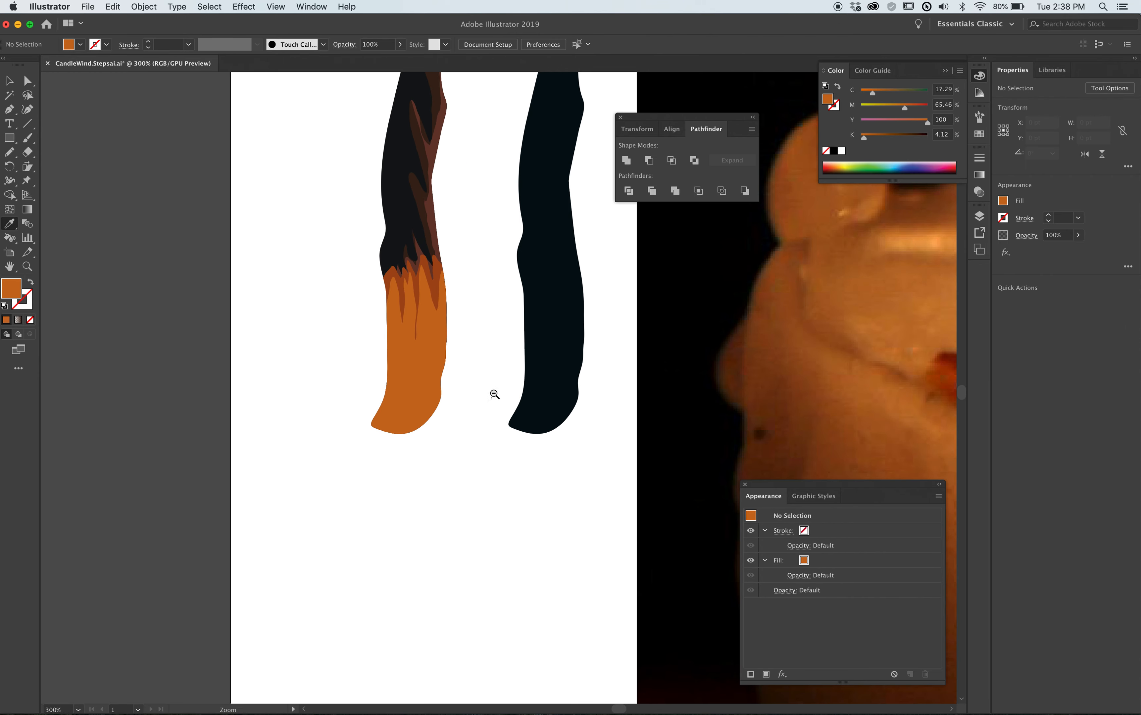
{"action": "left_click", "coordinate": [494, 395], "text": "alt+super"}
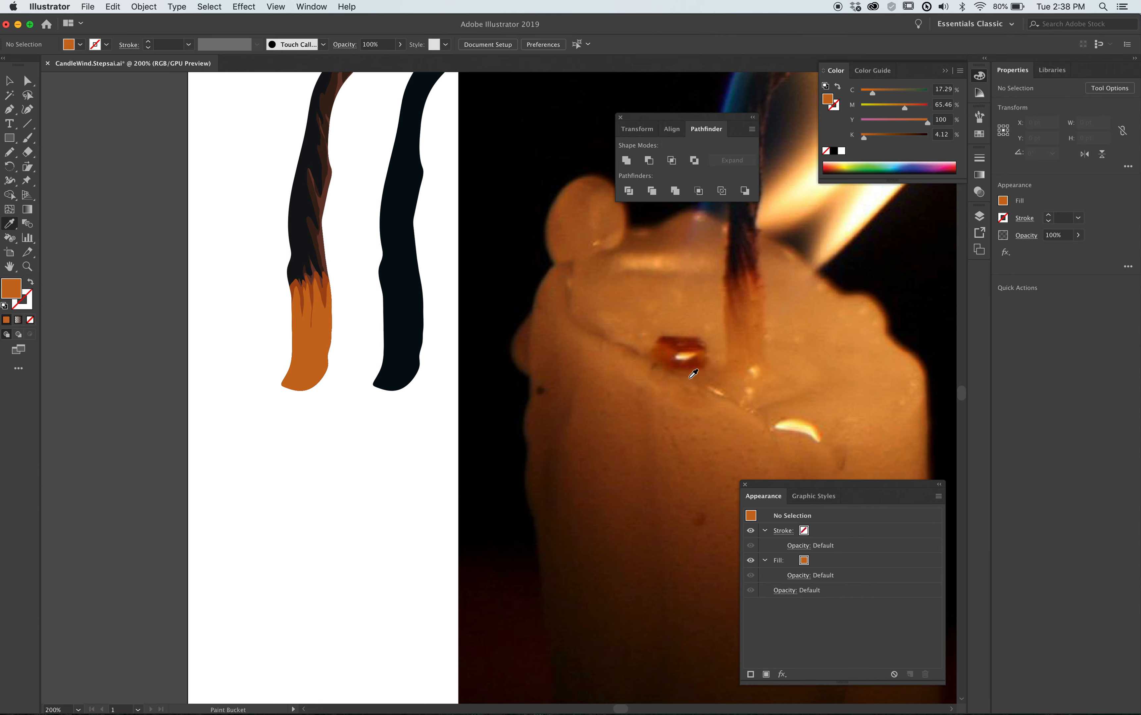
Redraw the dark brown shading's jagged edge above the orange base with the Pencil, extending it past the wick's left side.
{"action": "left_click_drag", "start_coordinate": [271, 222], "coordinate": [369, 354]}
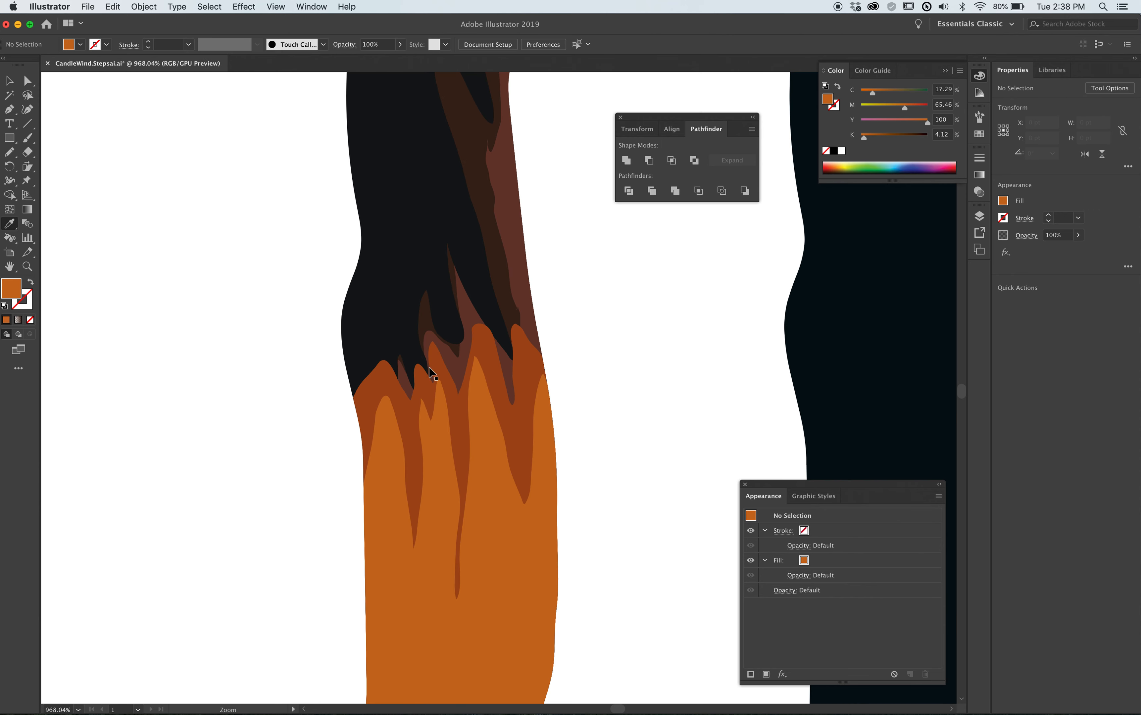
{"action": "left_click", "coordinate": [425, 315], "text": "super"}
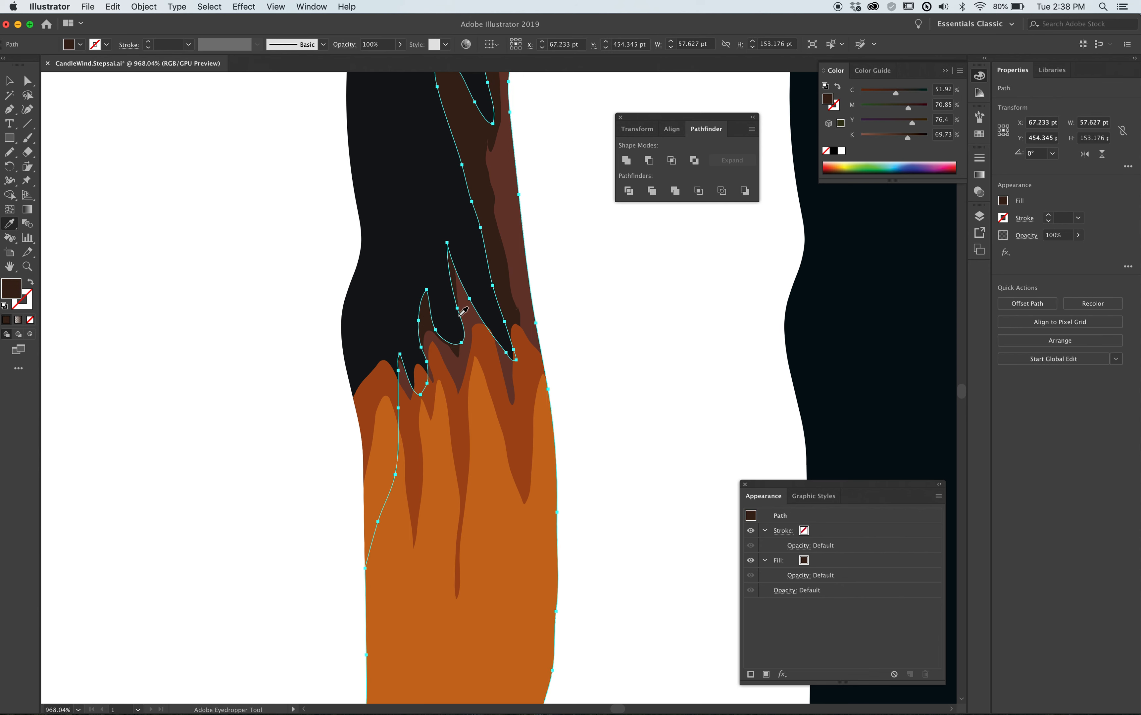
{"action": "key", "text": "n"}
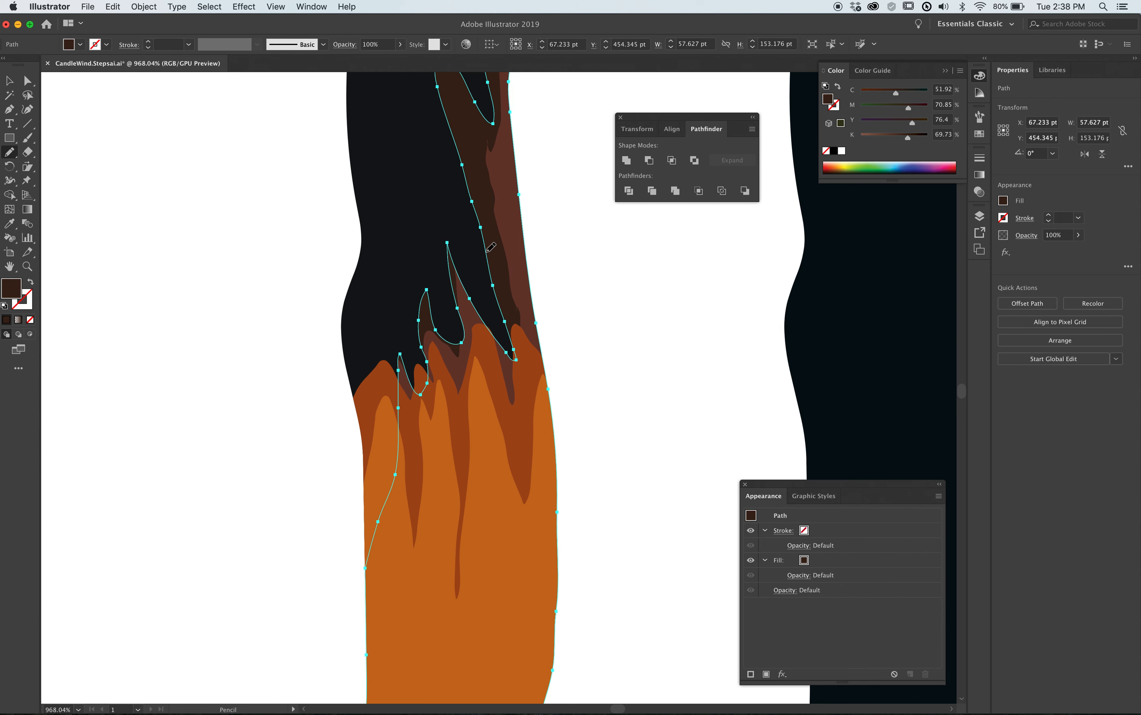
{"action": "mouse_move", "coordinate": [488, 251]}
{"action": "left_mouse_down"}
{"action": "mouse_move", "coordinate": [502, 308]}
{"action": "mouse_move", "coordinate": [492, 318]}
{"action": "mouse_move", "coordinate": [447, 248]}
{"action": "mouse_move", "coordinate": [437, 296]}
{"action": "mouse_move", "coordinate": [409, 295]}
{"action": "mouse_move", "coordinate": [398, 331]}
{"action": "mouse_move", "coordinate": [352, 369]}
{"action": "mouse_move", "coordinate": [331, 443]}
{"action": "mouse_move", "coordinate": [349, 545]}
{"action": "mouse_move", "coordinate": [366, 566]}
{"action": "left_mouse_up"}
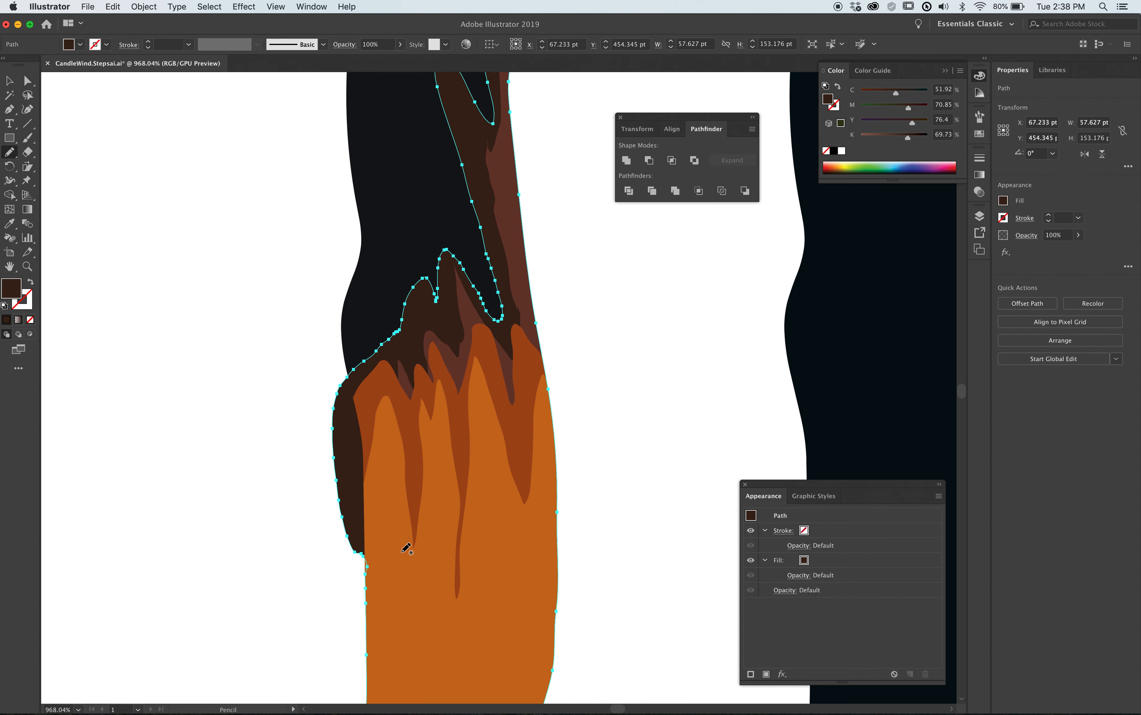
Trim the overhanging dark brown shading by intersecting it with an in-place copy of the near-black layered wick using Pathfinder.
{"action": "left_click", "coordinate": [399, 255], "text": "super"}
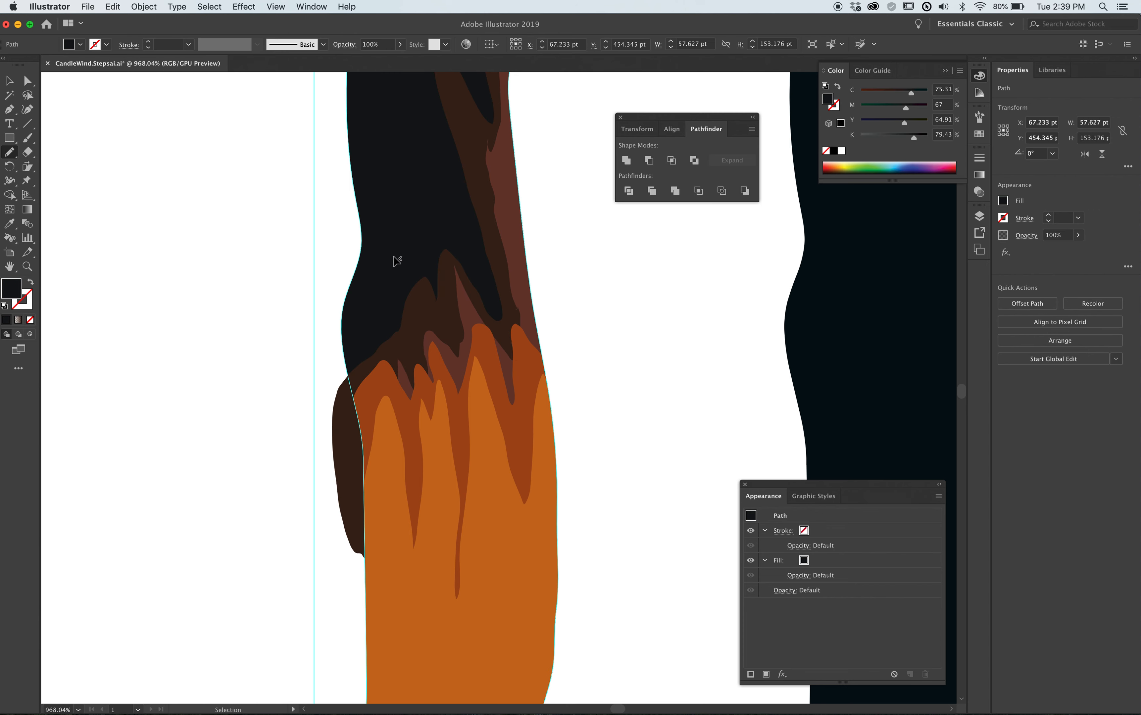
{"action": "left_click", "coordinate": [345, 424], "text": "shift+super"}
{"action": "left_click", "coordinate": [672, 162]}
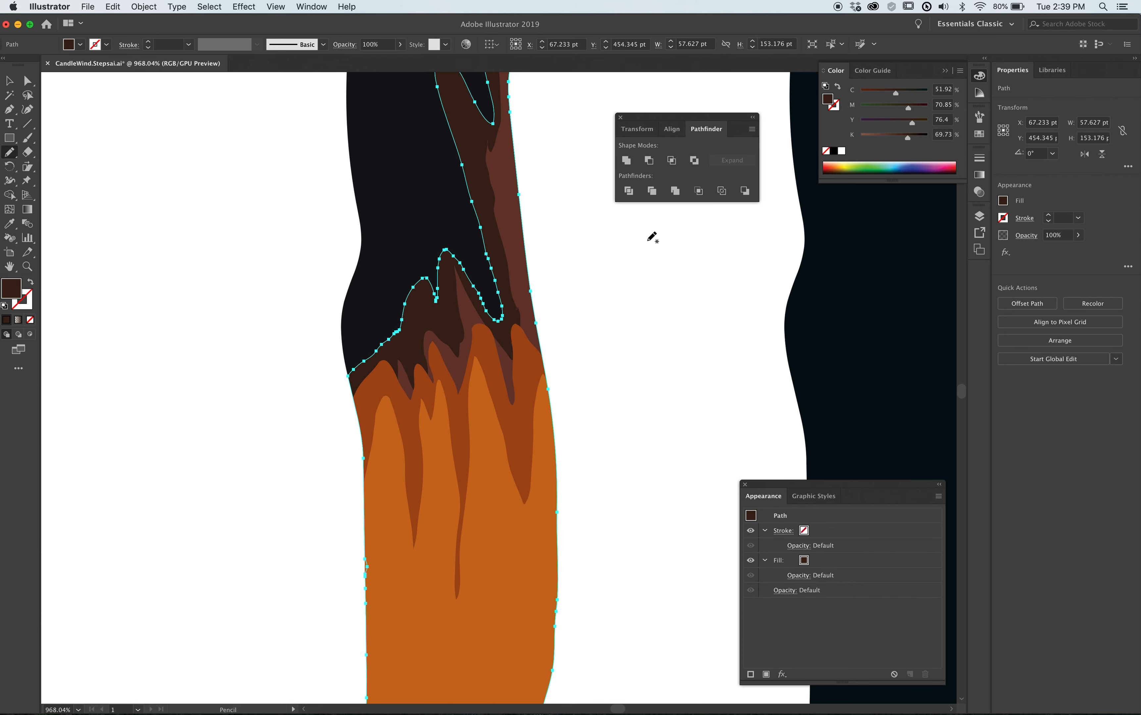
{"action": "left_click", "coordinate": [597, 356], "text": "super"}
Reshape the reddish-brown shading with the Pencil, extending it to the wick's left side and over the dark spike near the right edge.
{"action": "left_click", "coordinate": [404, 382], "text": "super"}
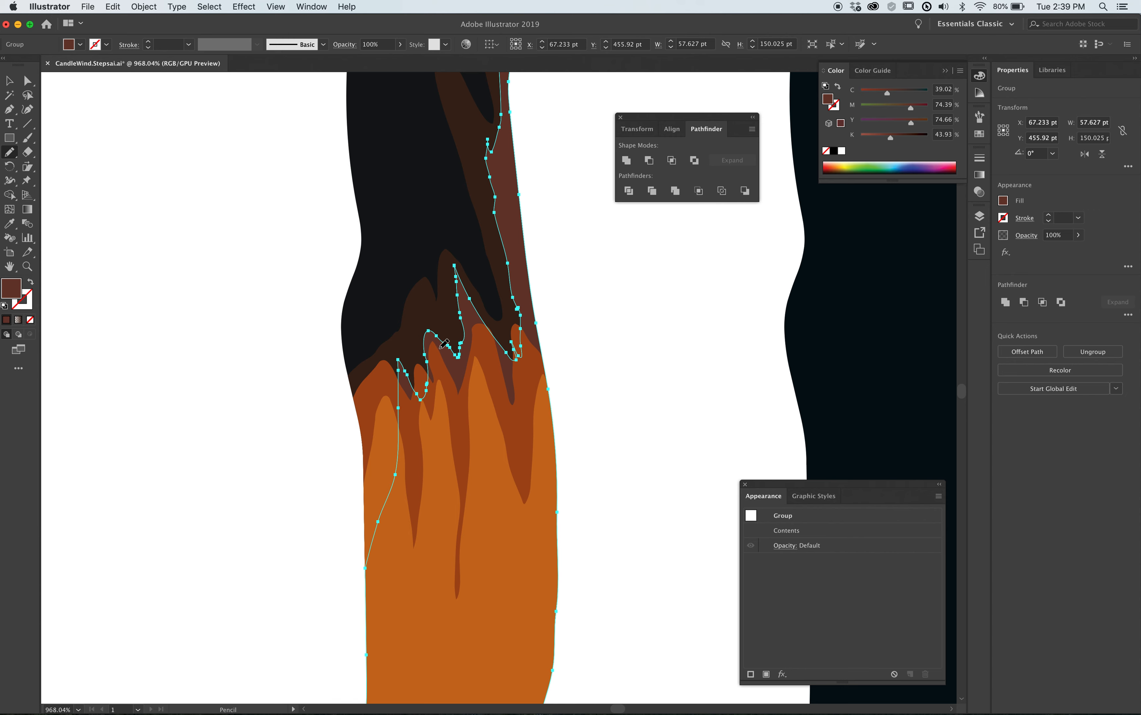
{"action": "mouse_move", "coordinate": [454, 346]}
{"action": "left_mouse_down"}
{"action": "mouse_move", "coordinate": [418, 330]}
{"action": "mouse_move", "coordinate": [415, 351]}
{"action": "mouse_move", "coordinate": [378, 355]}
{"action": "mouse_move", "coordinate": [358, 380]}
{"action": "mouse_move", "coordinate": [375, 465]}
{"action": "mouse_move", "coordinate": [374, 549]}
{"action": "left_mouse_up"}
{"action": "left_click", "coordinate": [610, 362], "text": "super"}
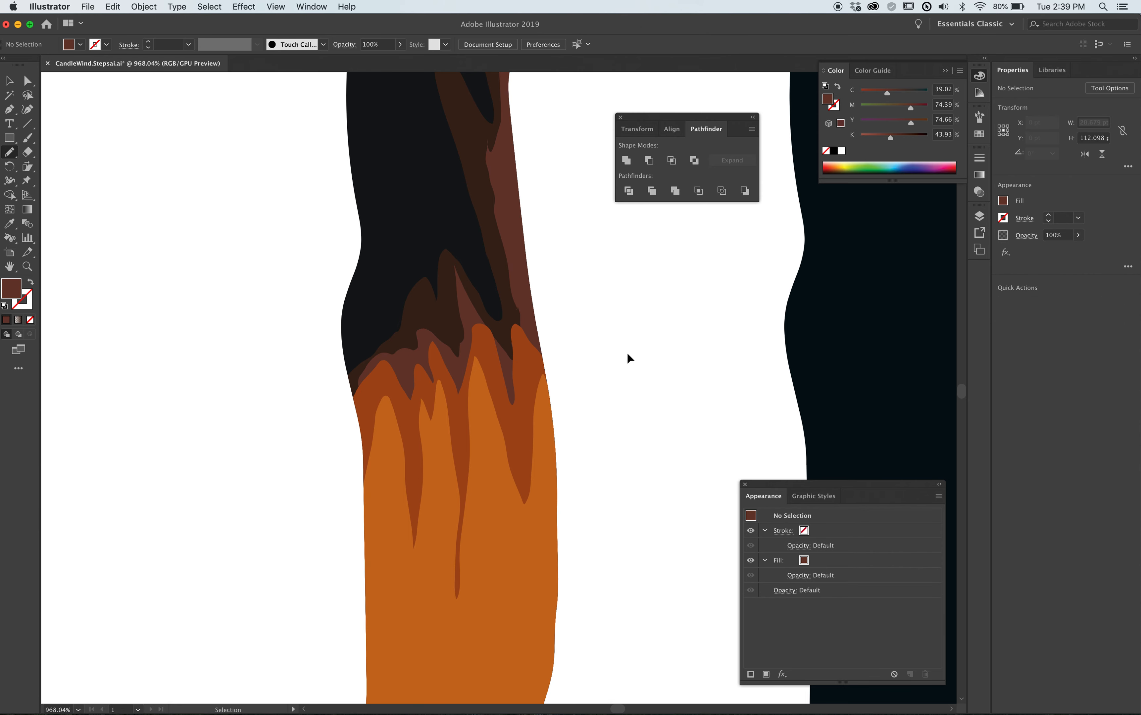
{"action": "left_click", "coordinate": [510, 332], "text": "super"}
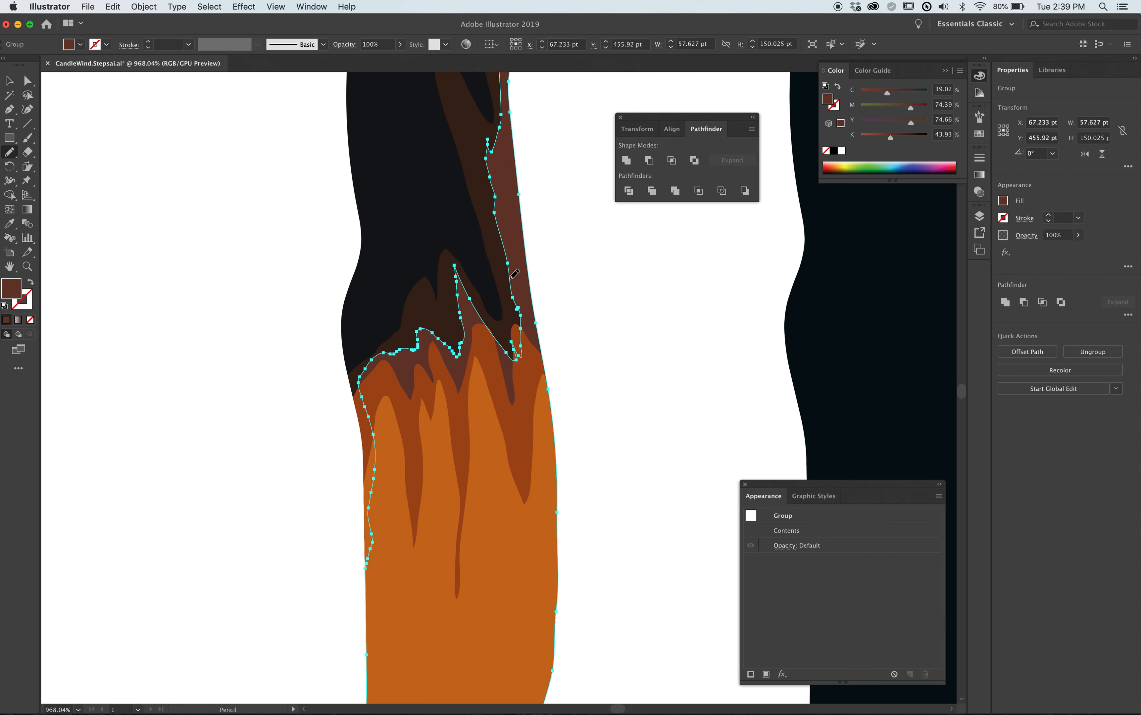
{"action": "mouse_move", "coordinate": [512, 293]}
{"action": "left_mouse_down"}
{"action": "mouse_move", "coordinate": [500, 330]}
{"action": "mouse_move", "coordinate": [468, 299]}
{"action": "left_mouse_up"}
{"action": "left_click", "coordinate": [598, 311], "text": "super"}
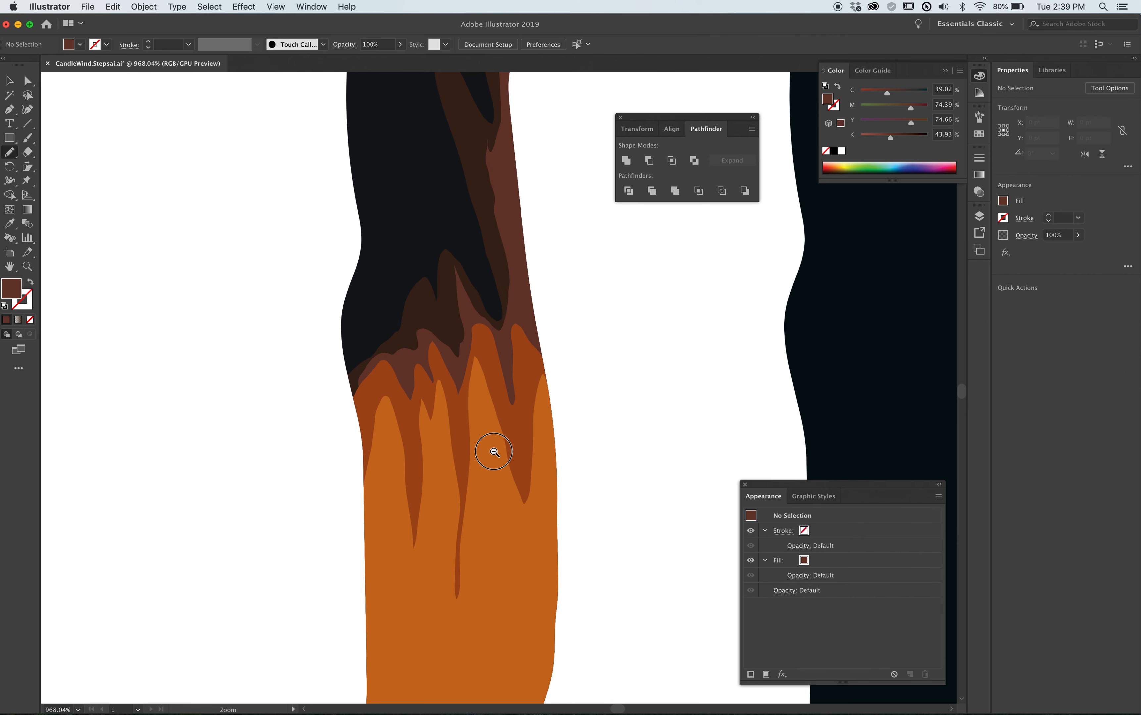
Examine the glowing tip of the photographed wick up close and compare the photo with the layered wick.
{"action": "left_click_drag", "start_coordinate": [494, 451], "coordinate": [522, 382]}
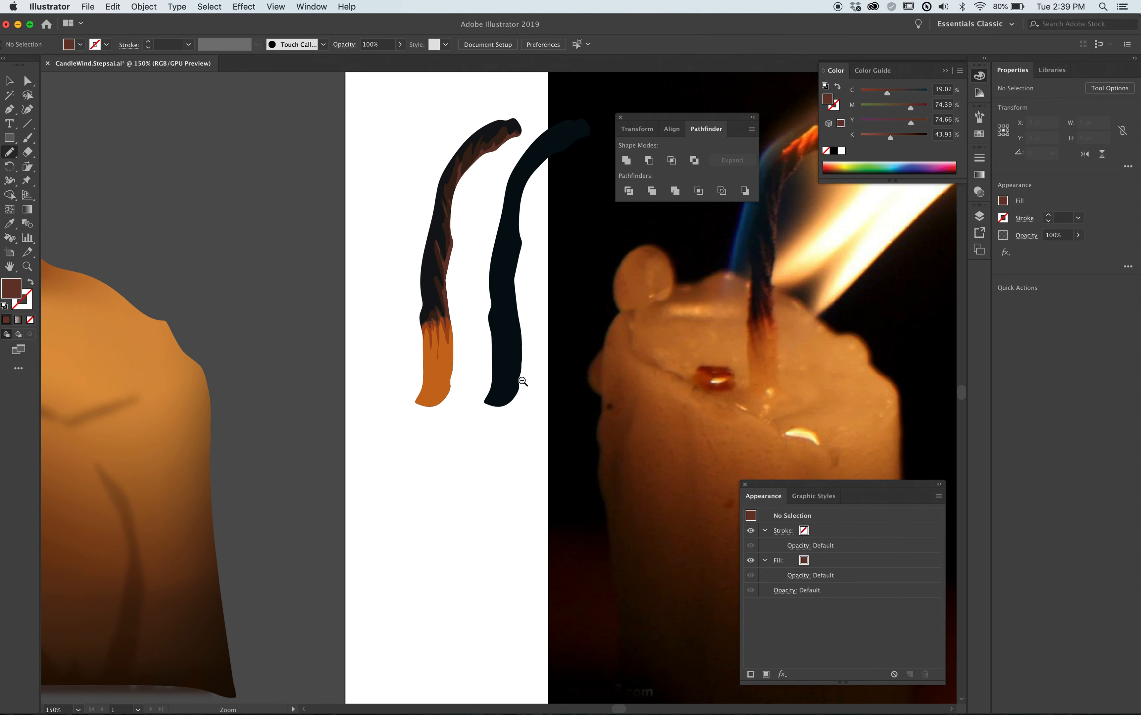
{"action": "scroll", "coordinate": [496, 416], "scroll_direction": "up", "scroll_amount": 5}
{"action": "scroll", "coordinate": [497, 416], "scroll_direction": "right", "scroll_amount": 5}
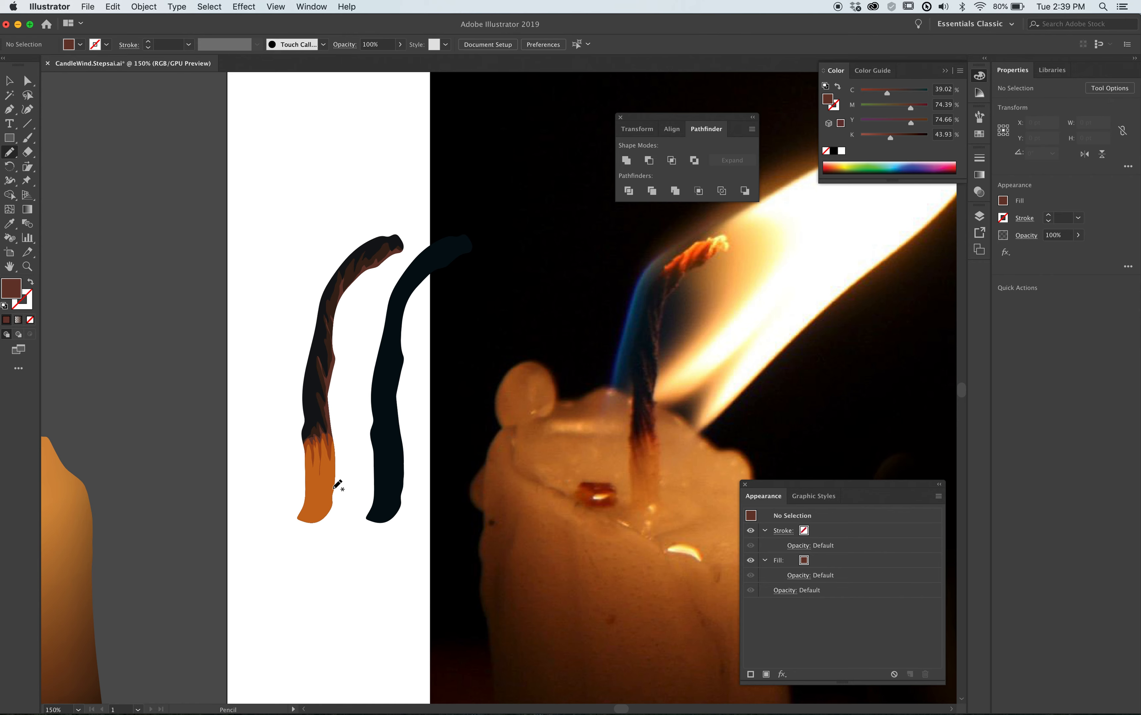
{"action": "left_click_drag", "start_coordinate": [653, 243], "coordinate": [737, 294]}
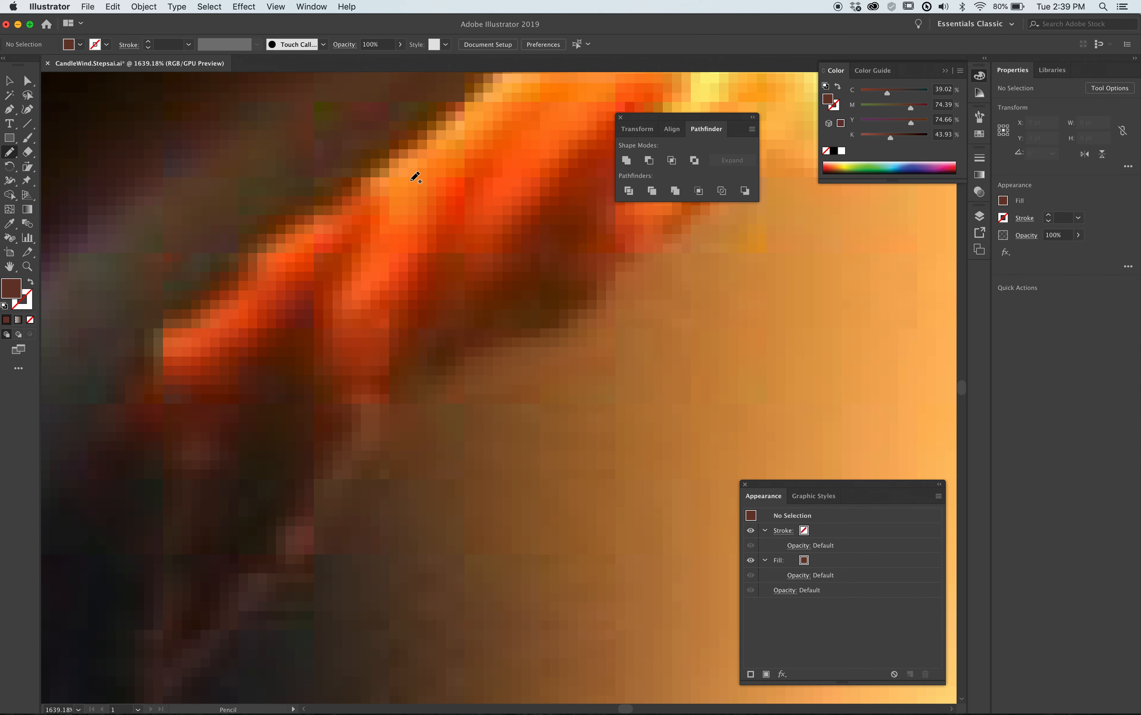
{"action": "left_click", "coordinate": [408, 377], "text": "alt+super"}
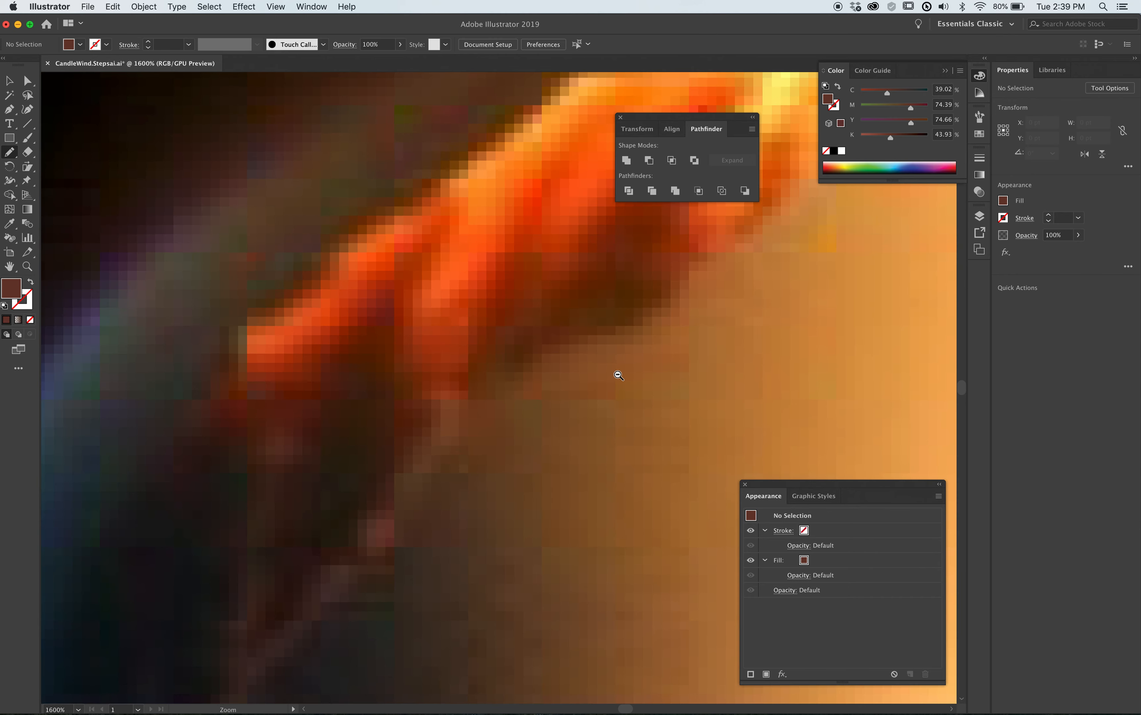
{"action": "left_click", "coordinate": [610, 374], "text": "alt+super"}
{"action": "left_click", "coordinate": [591, 353], "text": "alt+super"}
{"action": "left_click", "coordinate": [590, 351], "text": "alt+super"}
{"action": "left_click", "coordinate": [590, 351], "text": "alt+super"}
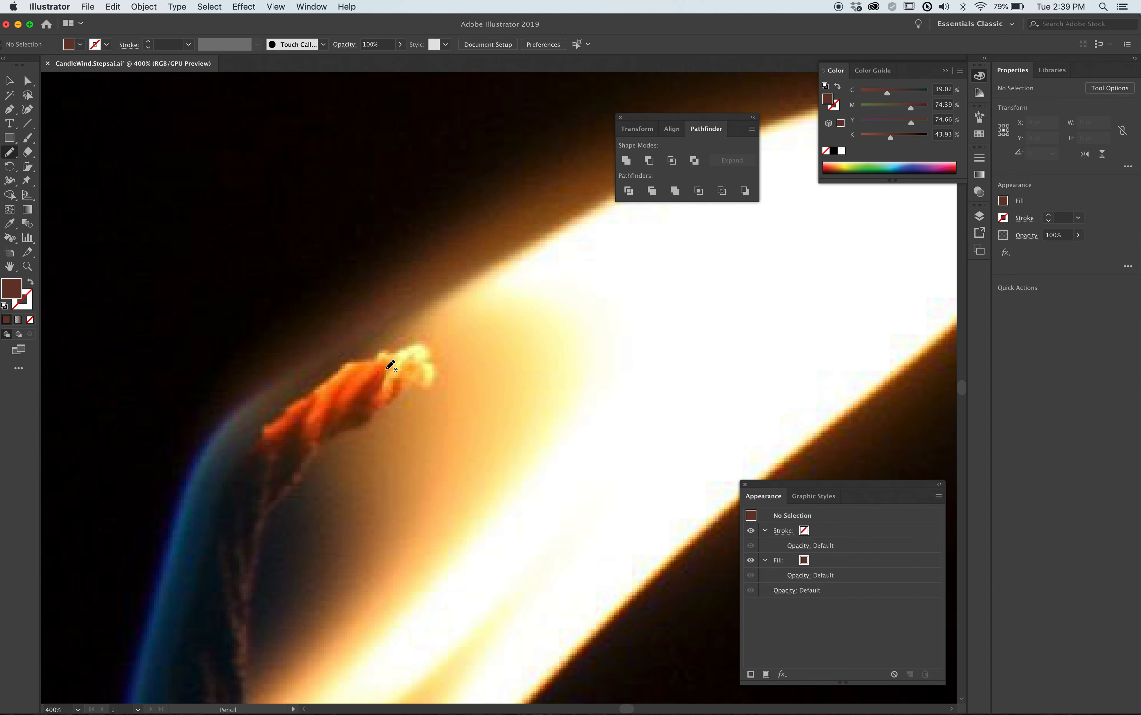
{"action": "left_click", "coordinate": [396, 412], "text": "alt+super"}
{"action": "left_click", "coordinate": [490, 421], "text": "alt+super"}
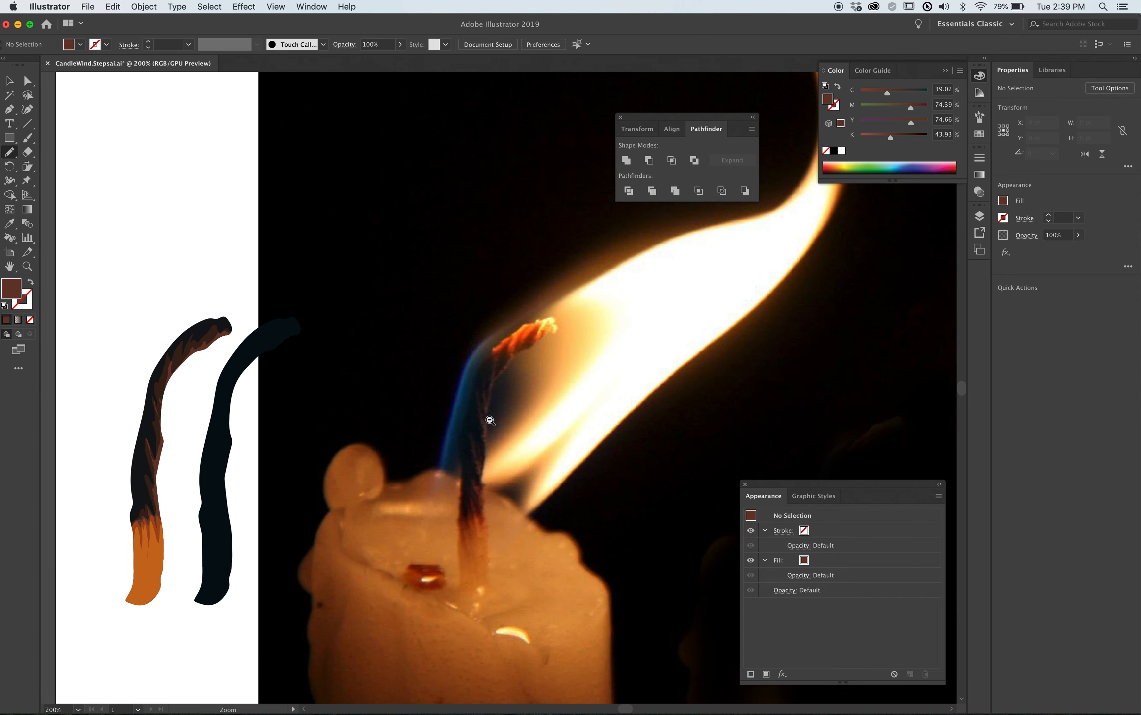
{"action": "left_click_drag", "start_coordinate": [302, 438], "coordinate": [443, 371]}
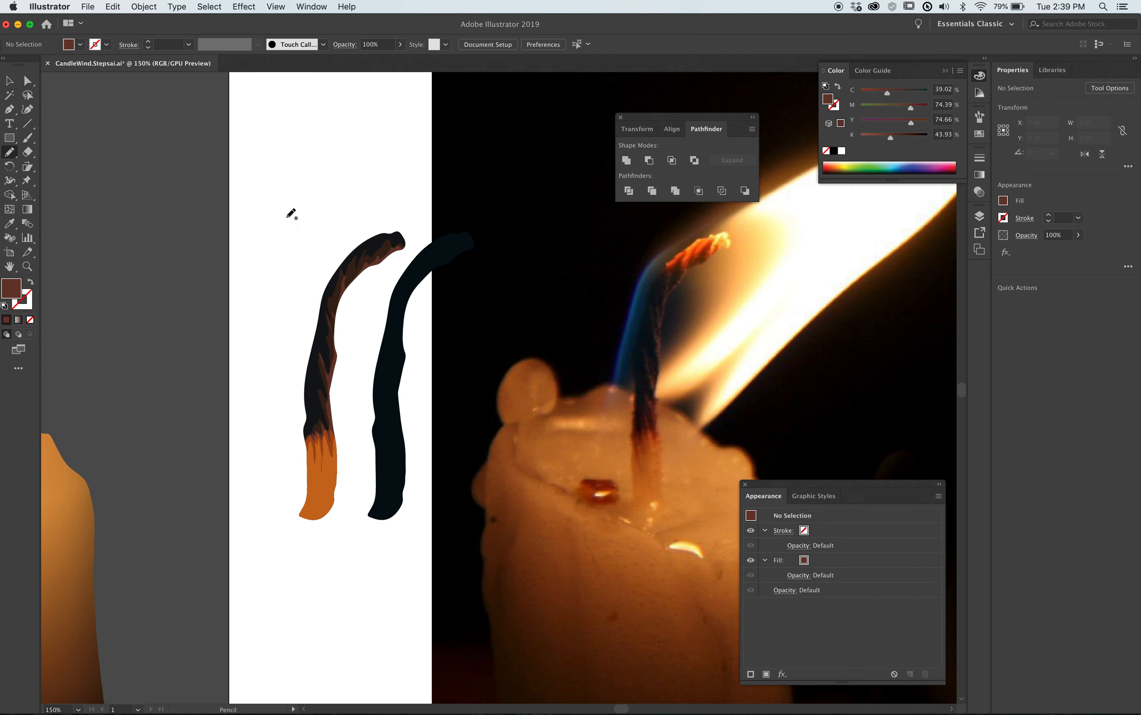
Try a Gaussian Blur with a 3.7-pixel radius on all the layered wick's shapes.
{"action": "key", "text": "v"}
{"action": "left_click_drag", "start_coordinate": [278, 197], "coordinate": [356, 536]}
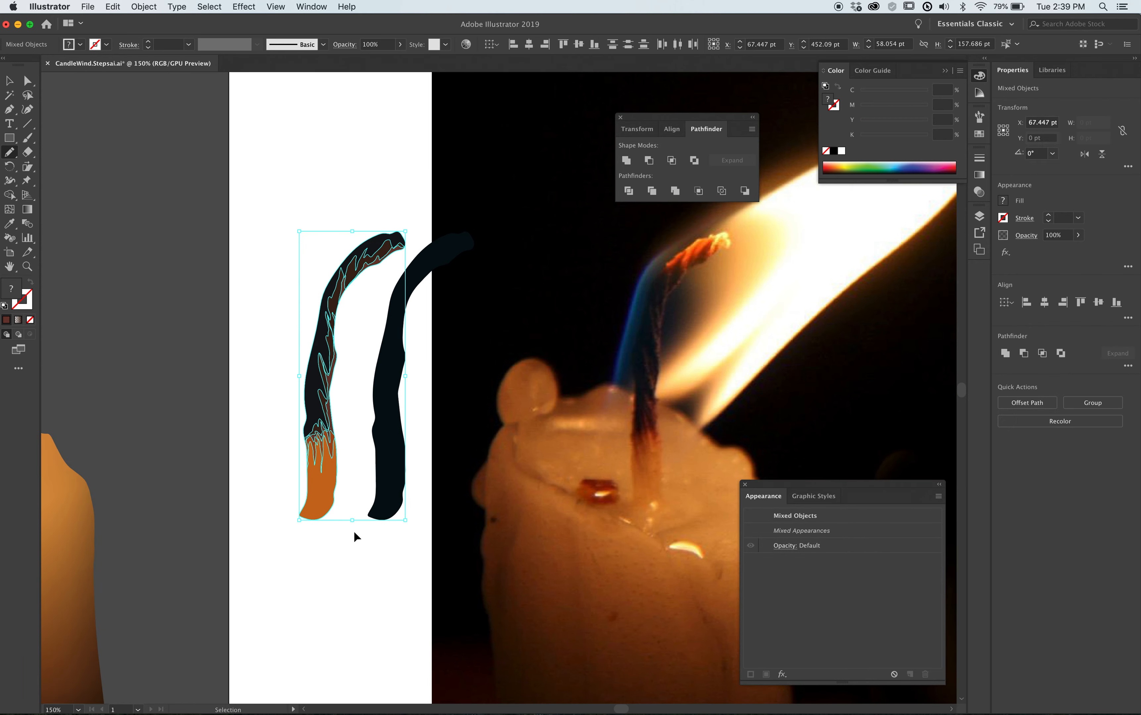
{"action": "left_click", "coordinate": [240, 7]}
{"action": "mouse_move", "coordinate": [264, 235]}
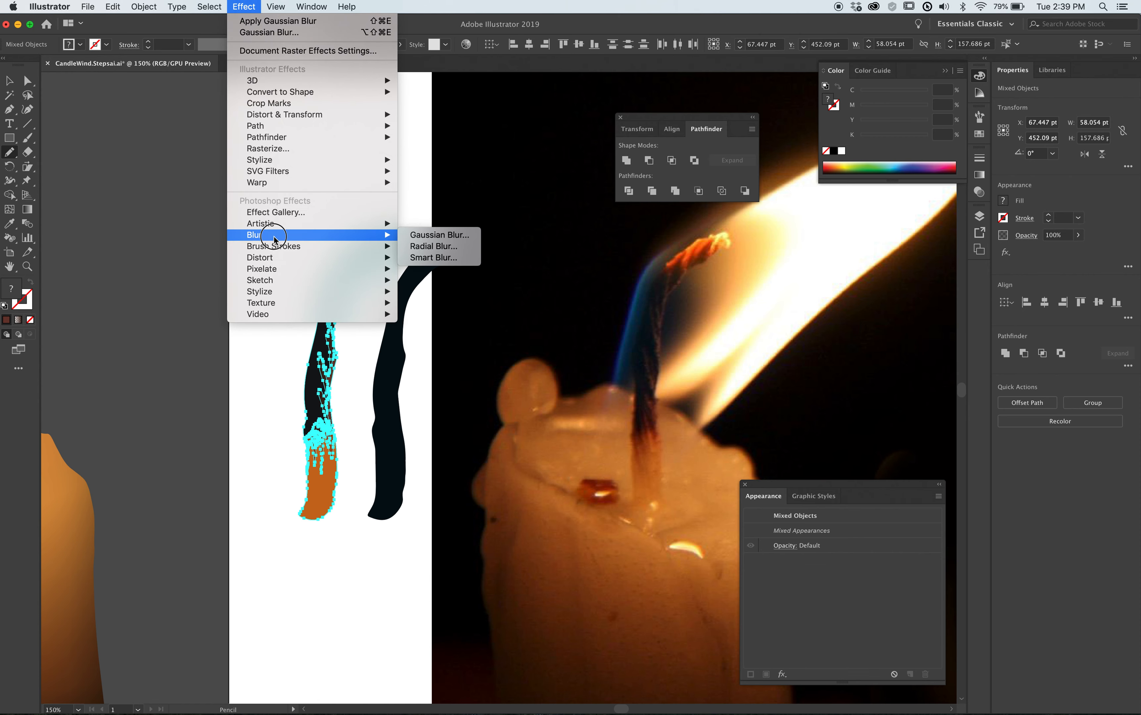
{"action": "left_click", "coordinate": [458, 235]}
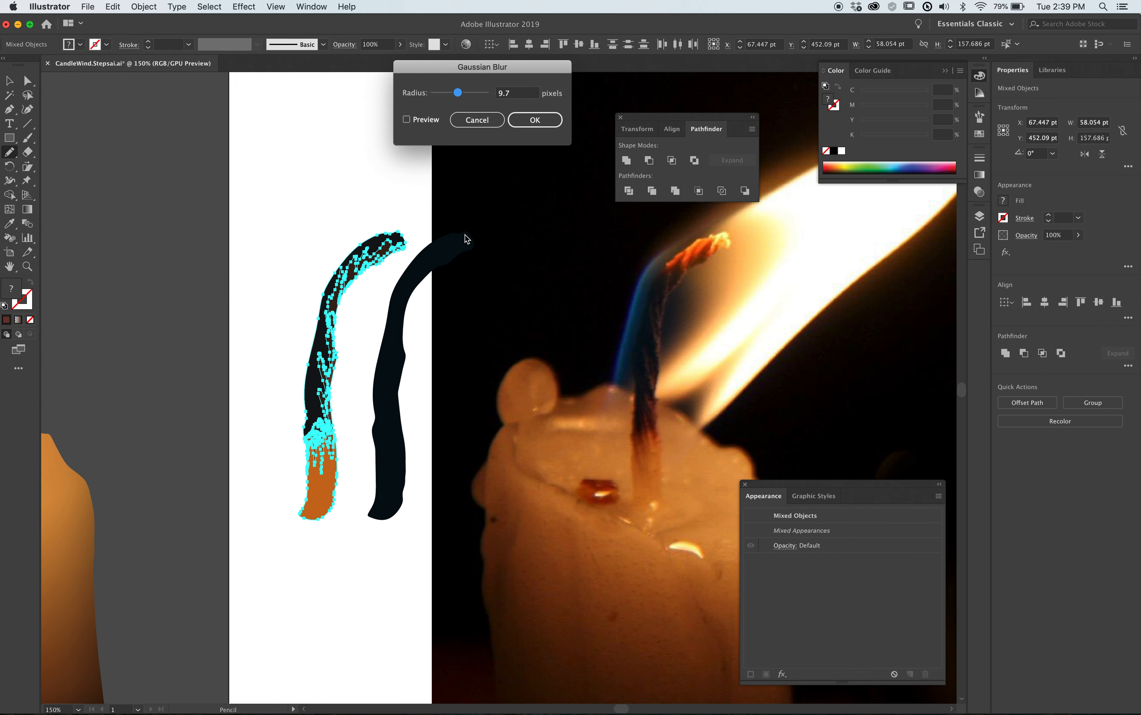
{"action": "left_click", "coordinate": [417, 121]}
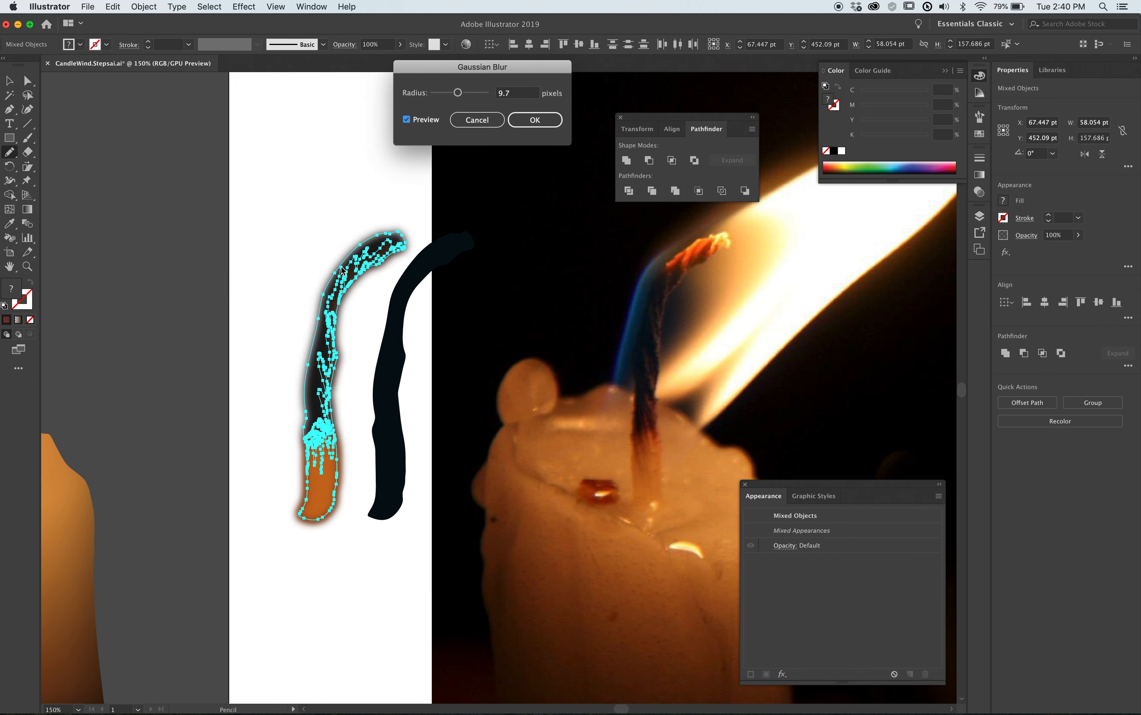
{"action": "left_click", "coordinate": [443, 93]}
{"action": "left_click", "coordinate": [446, 94]}
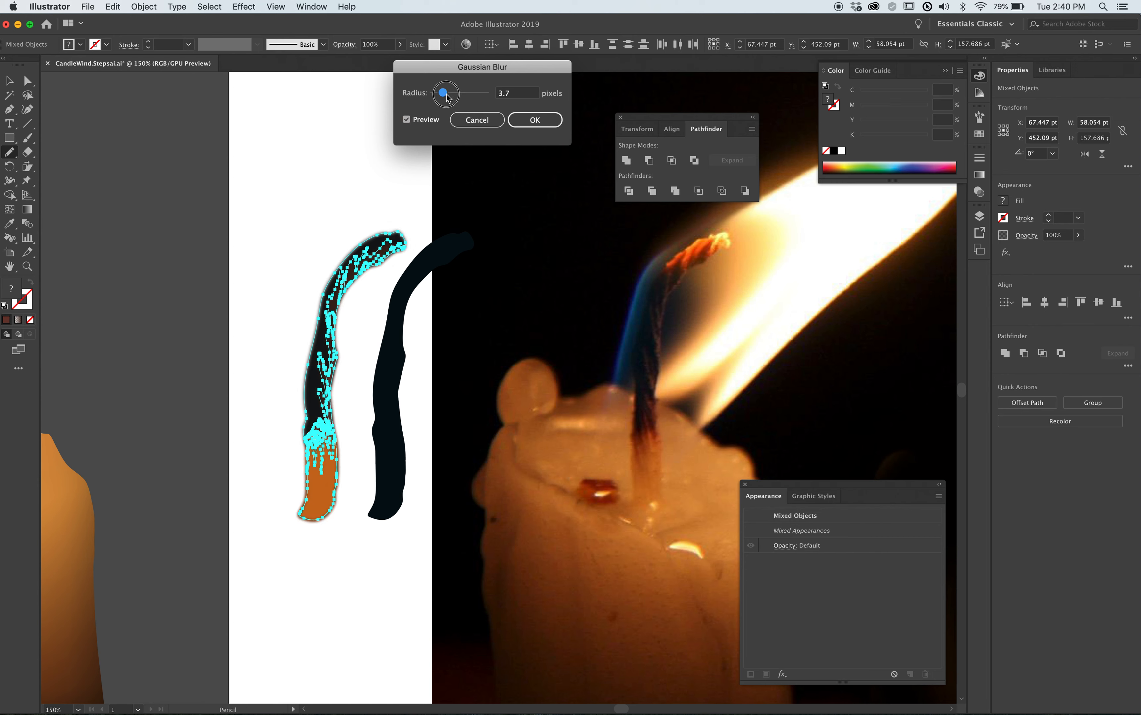
{"action": "left_click", "coordinate": [533, 120]}
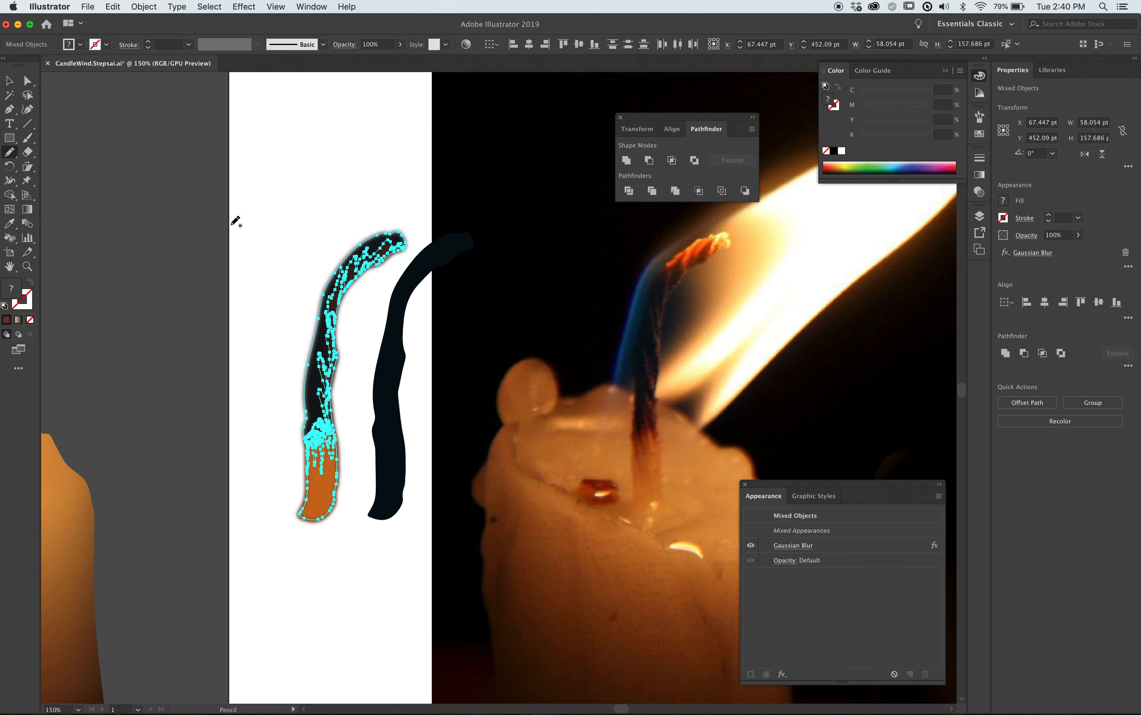
{"action": "key", "text": "ctrl+z"}
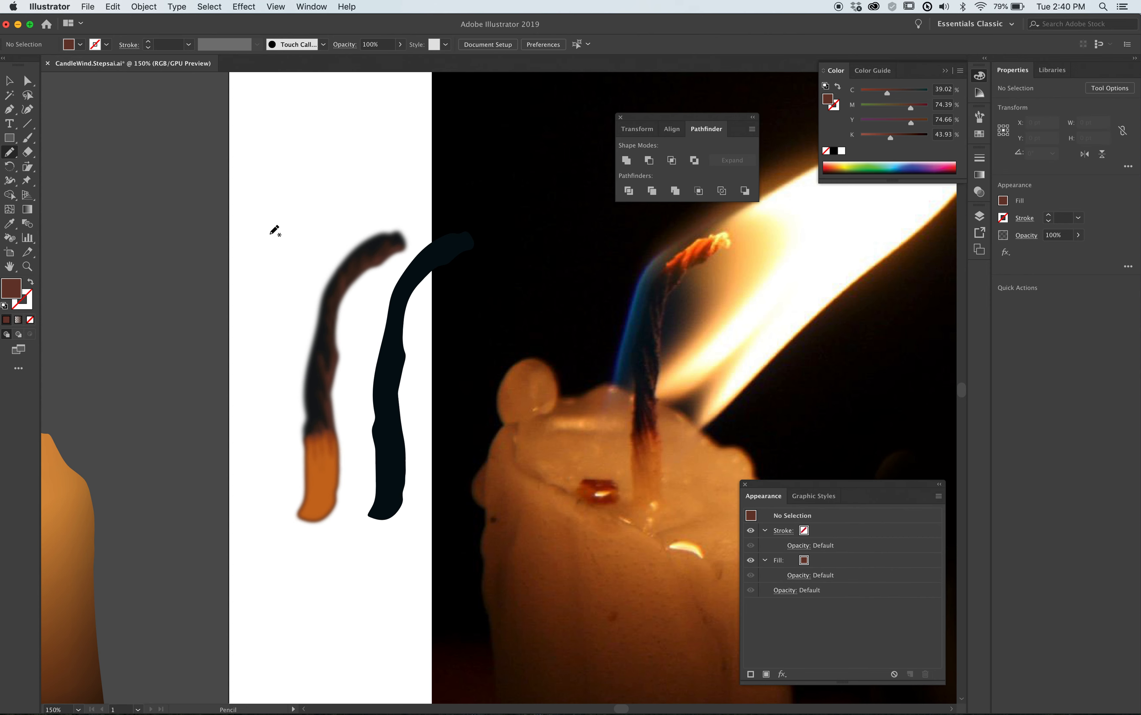
Try a Gaussian Blur with a 2-pixel radius on all the layered wick's shapes and inspect the edges up close from tip to base.
{"action": "left_click", "coordinate": [244, 7]}
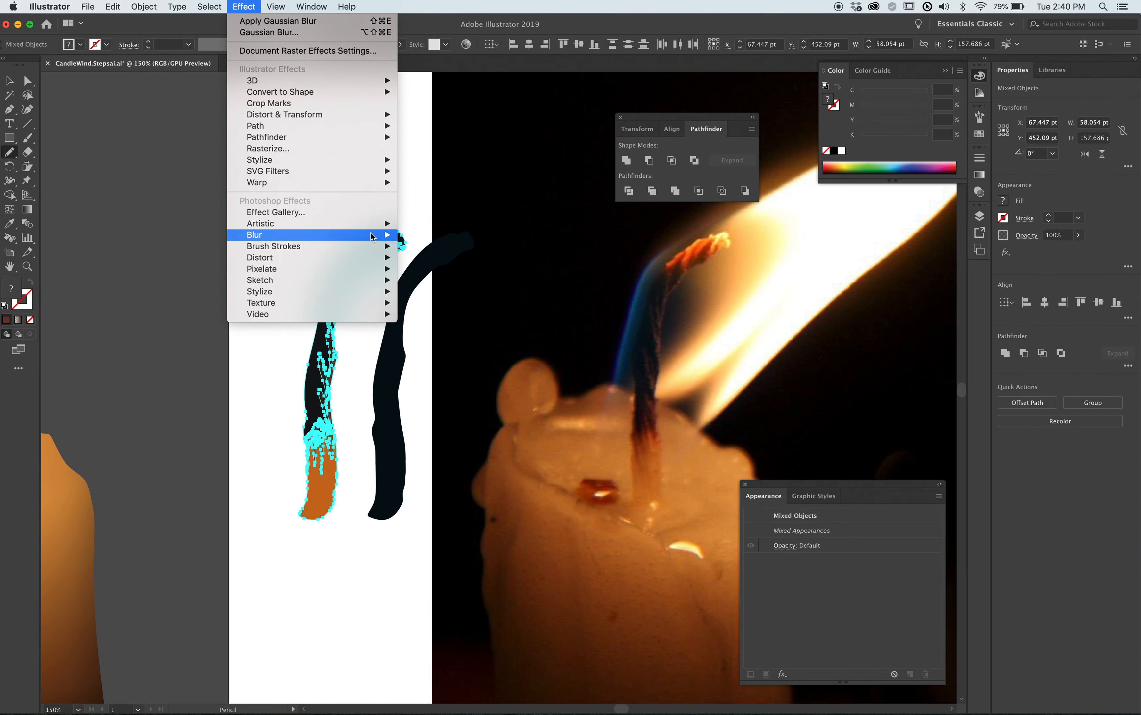
{"action": "left_click", "coordinate": [418, 234]}
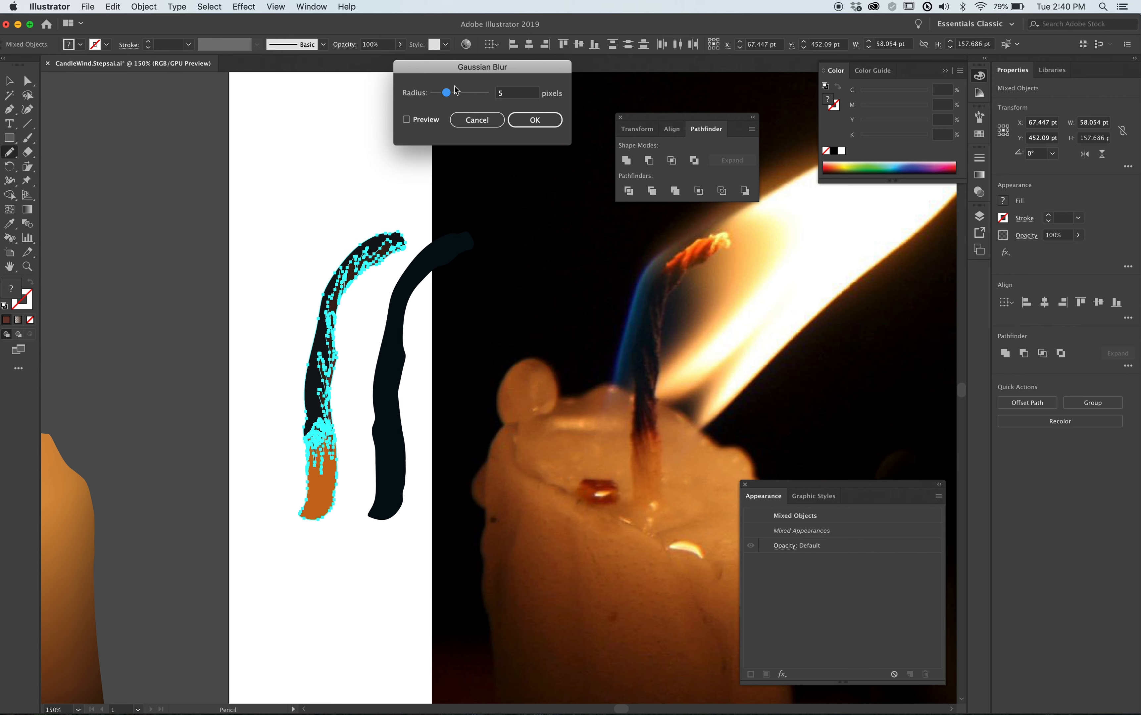
{"action": "double_click", "coordinate": [511, 93]}
{"action": "type", "text": "2"}
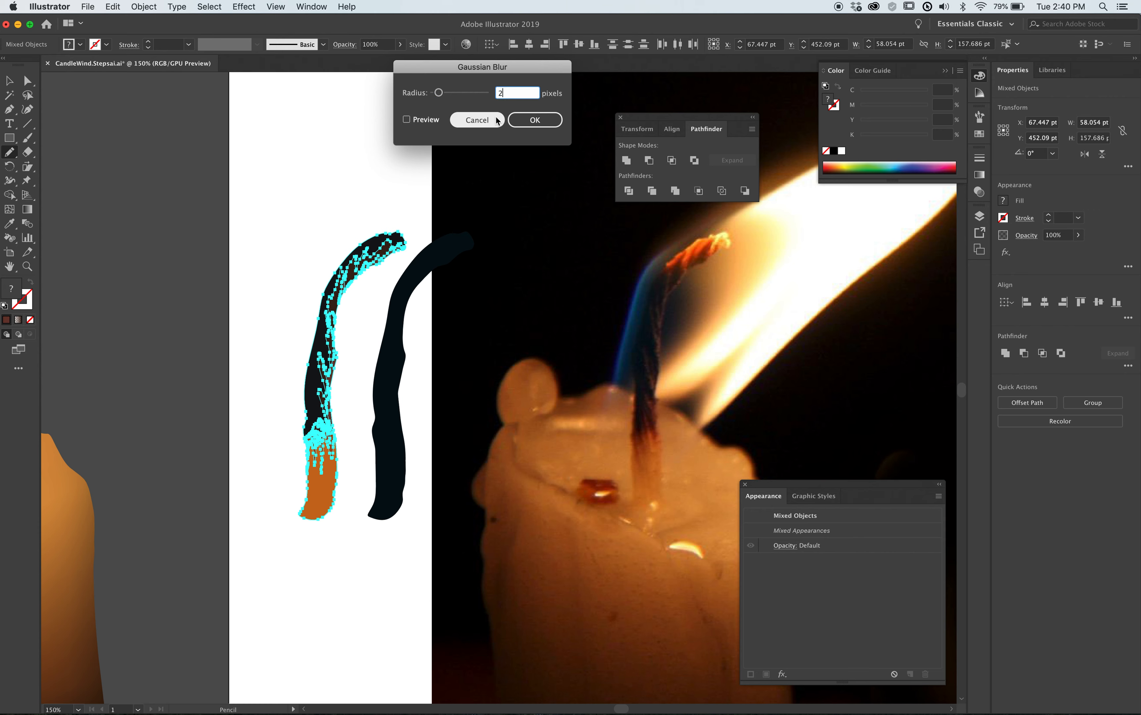
{"action": "key", "text": "Return"}
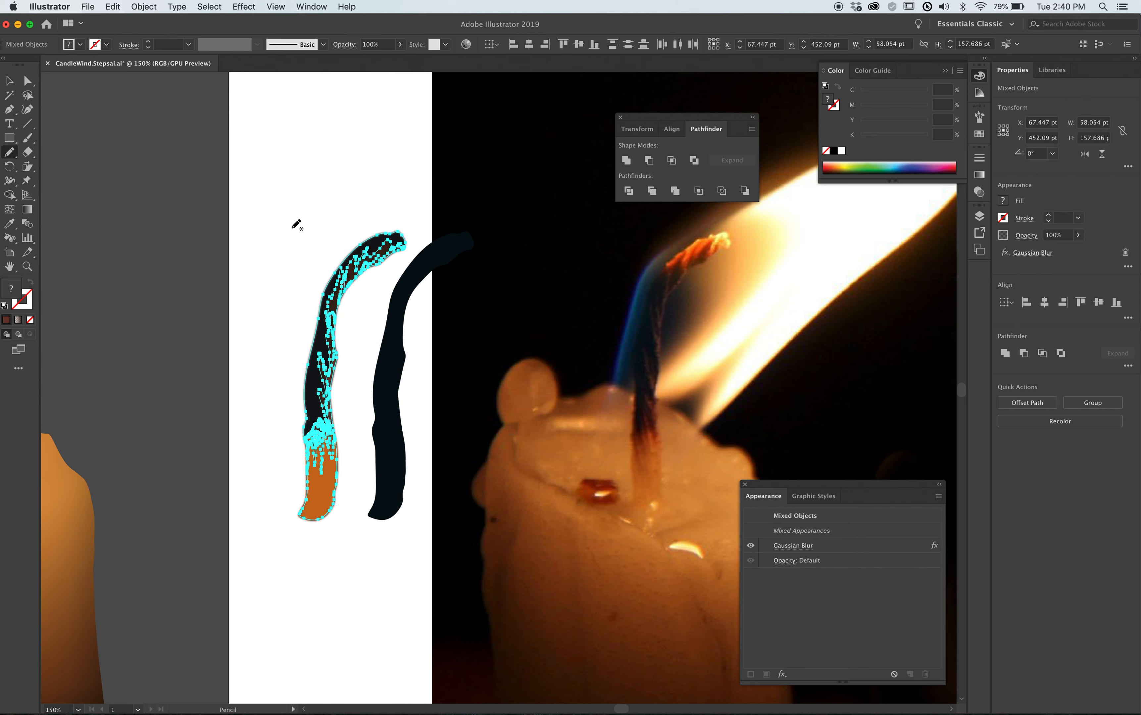
{"action": "key", "text": "super+h"}
{"action": "key", "text": "super+shift+a"}
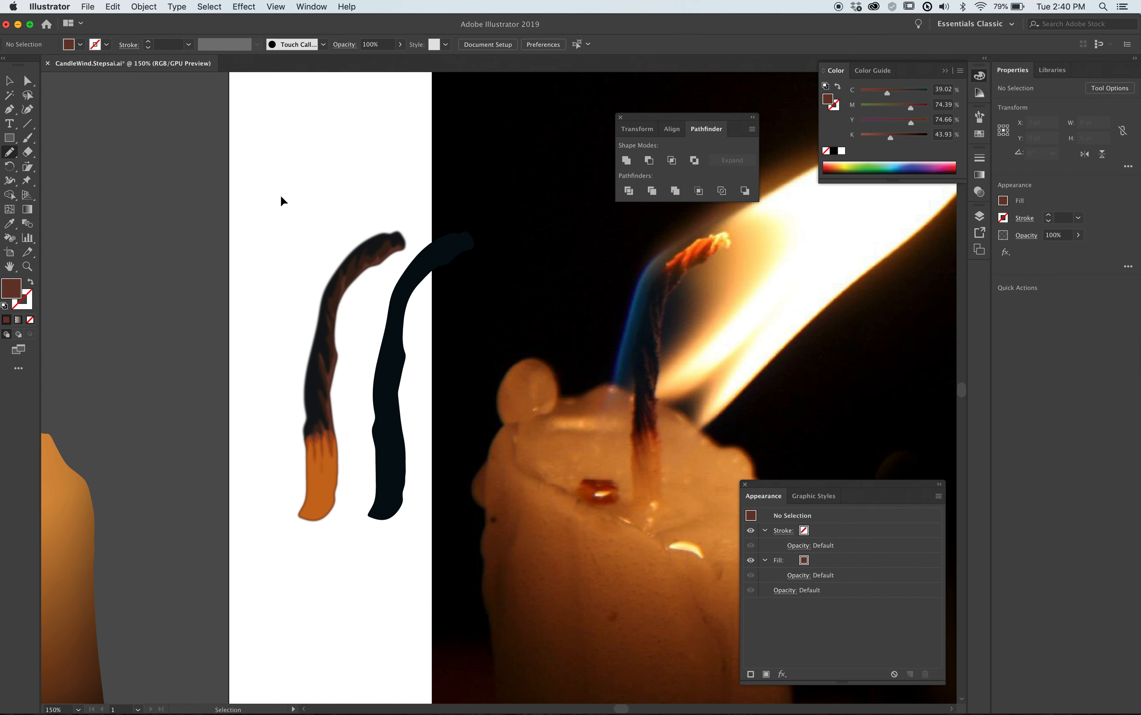
{"action": "left_click_drag", "start_coordinate": [297, 203], "coordinate": [438, 489]}
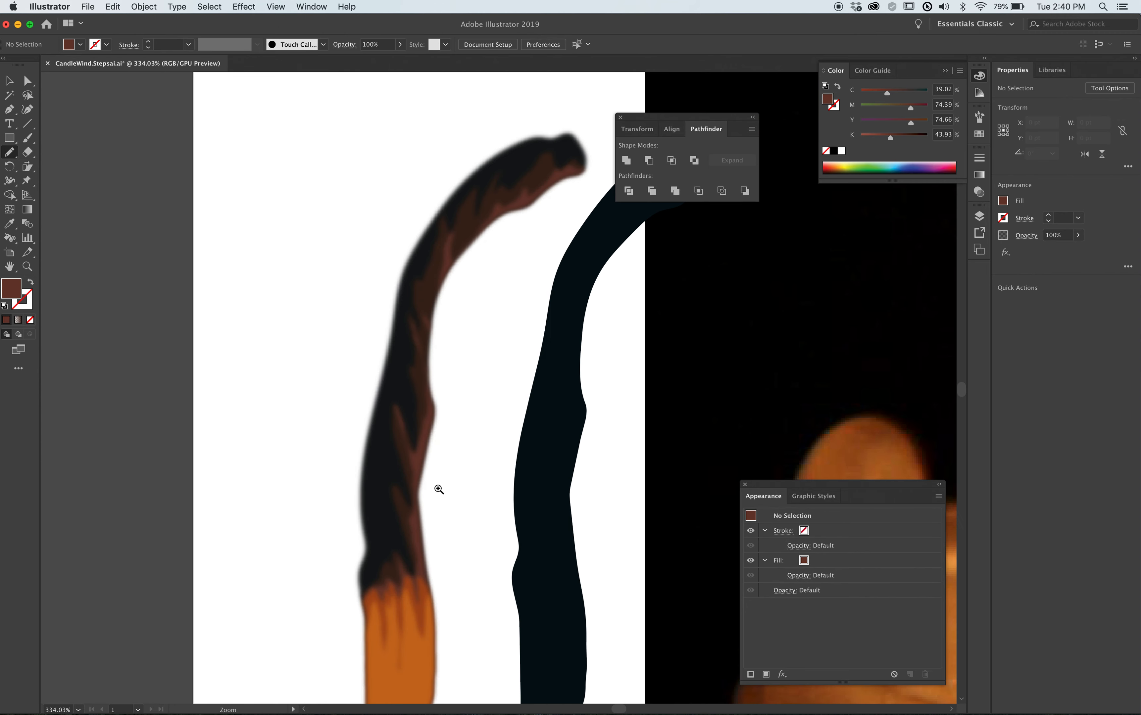
{"action": "left_click_drag", "start_coordinate": [417, 547], "coordinate": [394, 293]}
{"action": "left_click", "coordinate": [421, 451], "text": "alt"}
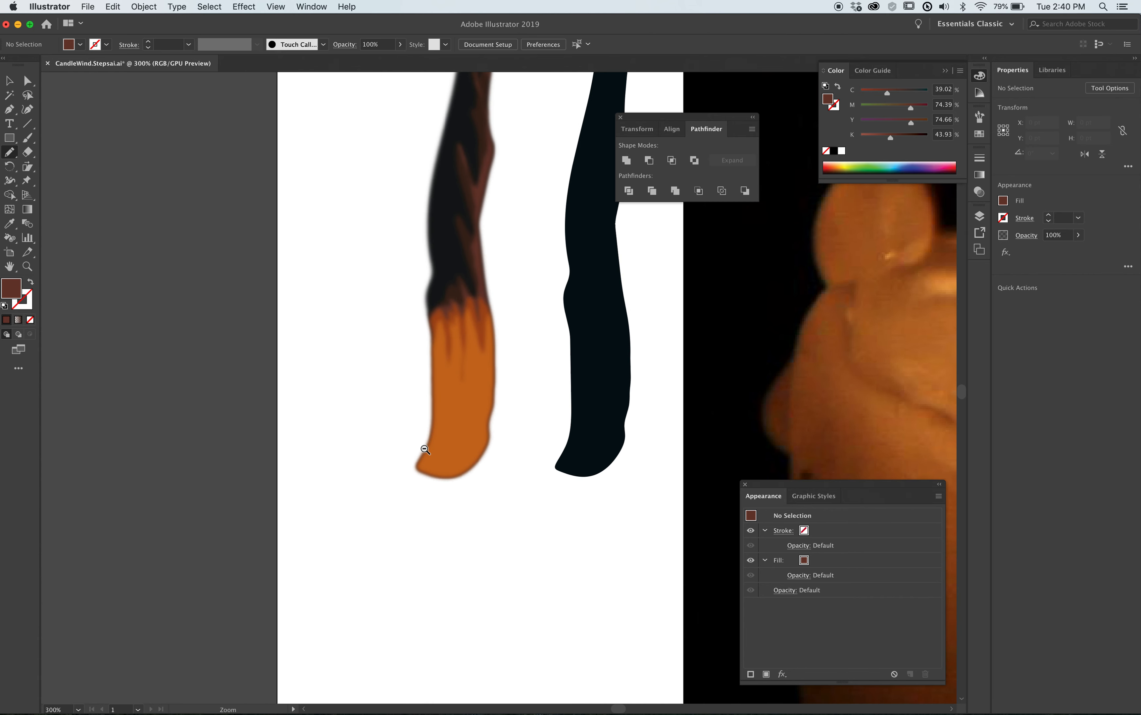
{"action": "left_click", "coordinate": [516, 408], "text": "alt"}
{"action": "left_click", "coordinate": [507, 346], "text": "alt"}
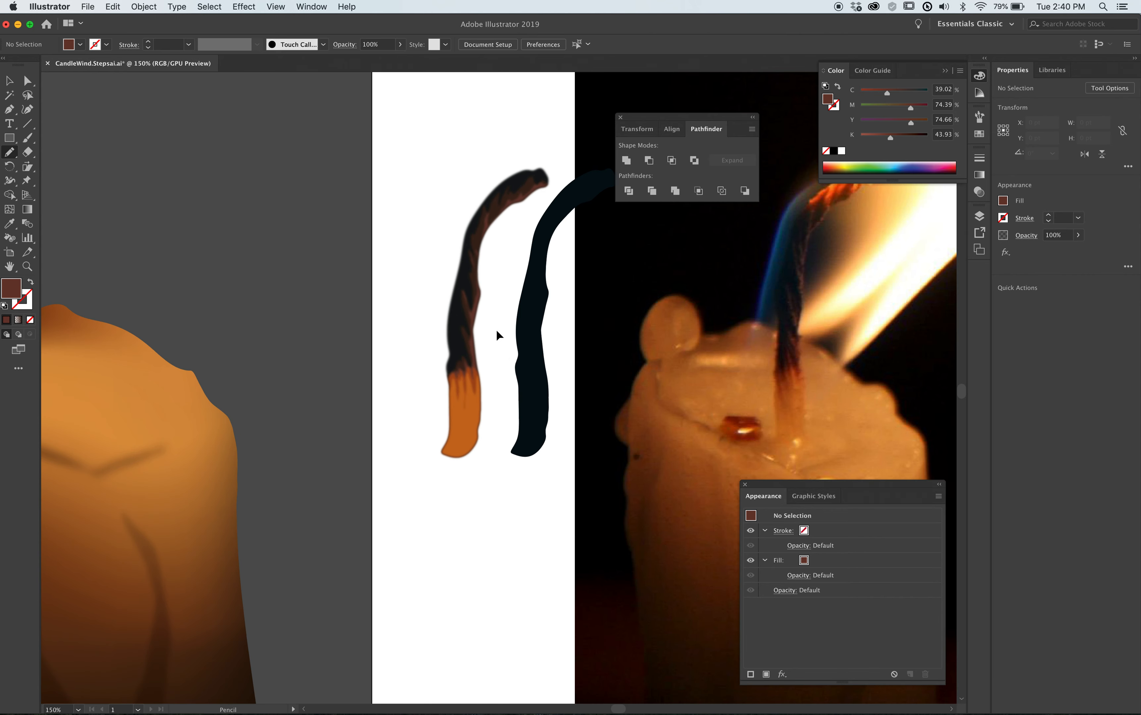
{"action": "left_click", "coordinate": [497, 329], "text": "super"}
Move all of the layered wick's shapes together off the artboard onto the top of the illustrated candle and deselect them.
{"action": "left_click", "coordinate": [435, 173]}
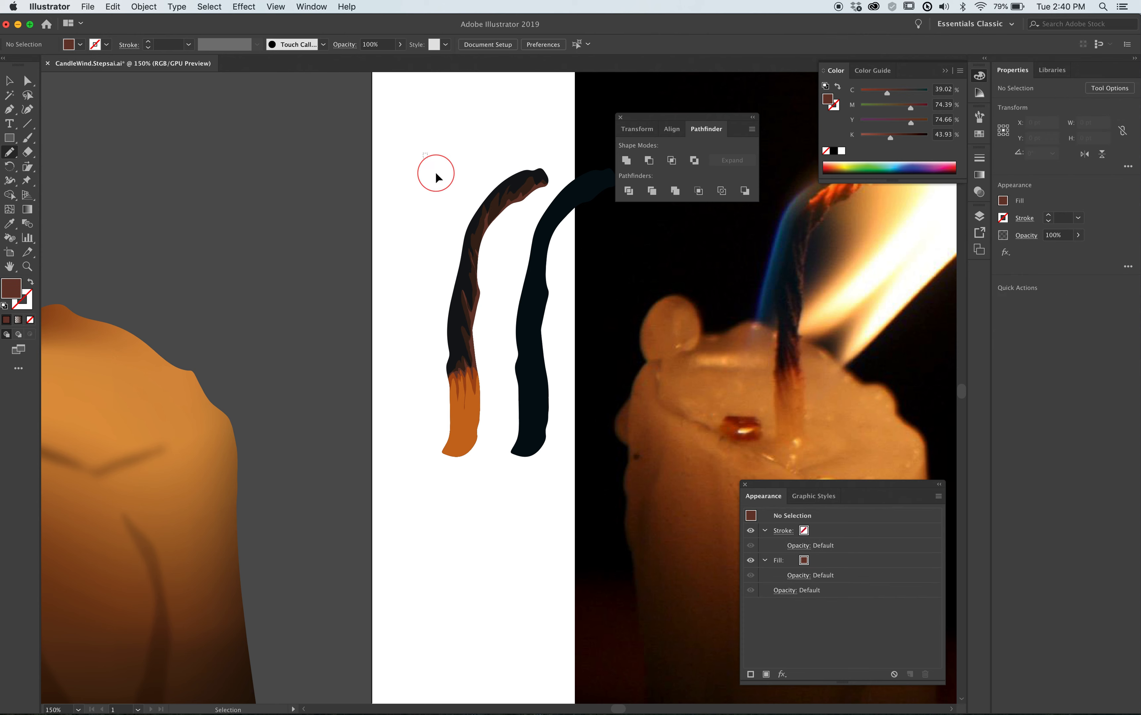
{"action": "left_click_drag", "start_coordinate": [485, 412], "coordinate": [98, 402]}
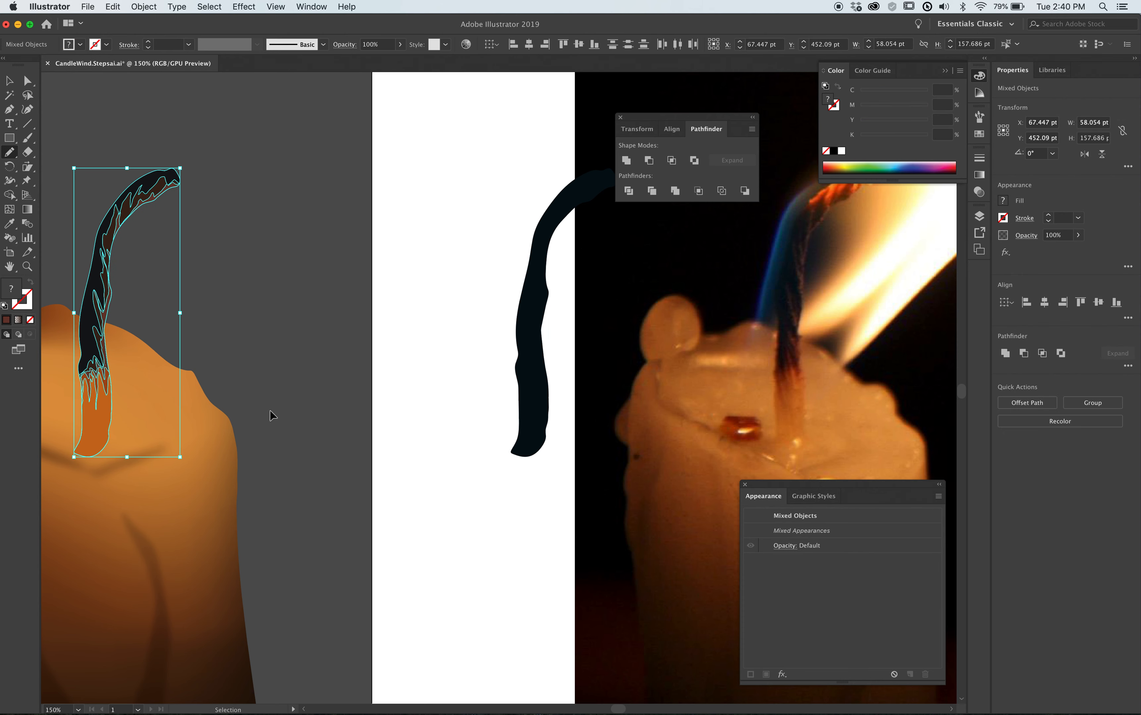
{"action": "left_click", "coordinate": [341, 451], "text": "super"}
{"action": "left_click", "coordinate": [223, 436], "text": "alt+super"}
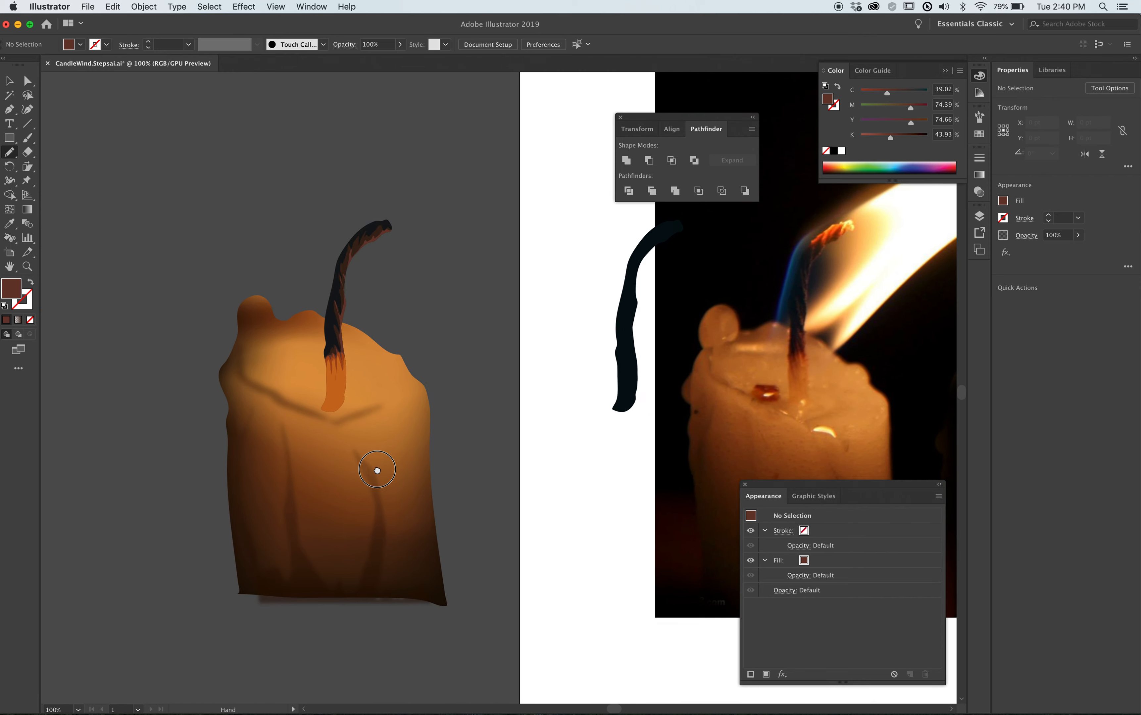